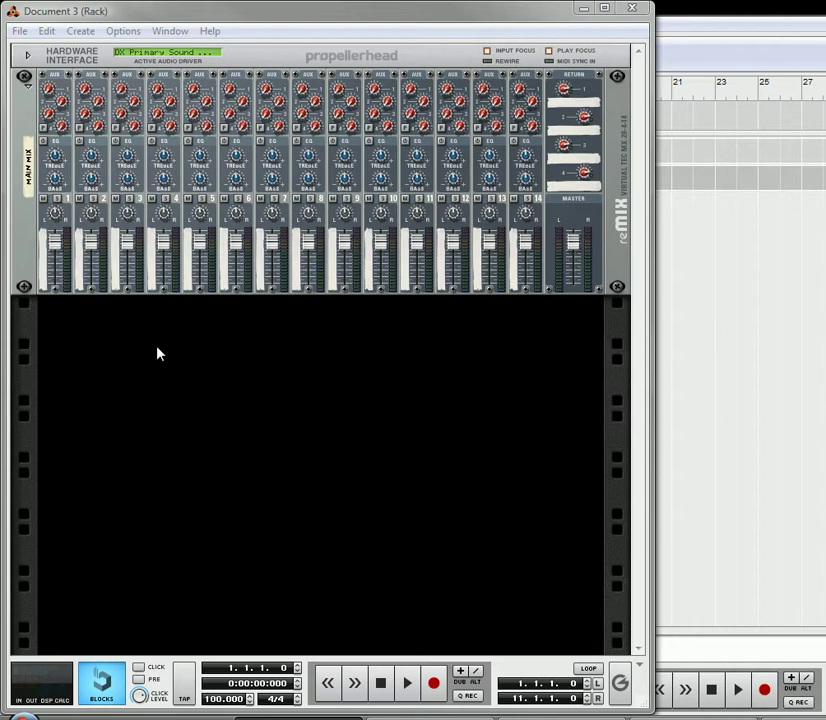
Step: Add a Combinator to the rack with a Line Mixer 6:2 inside it
{"action": "left_click", "coordinate": [80, 31]}
{"action": "left_click", "coordinate": [116, 93]}
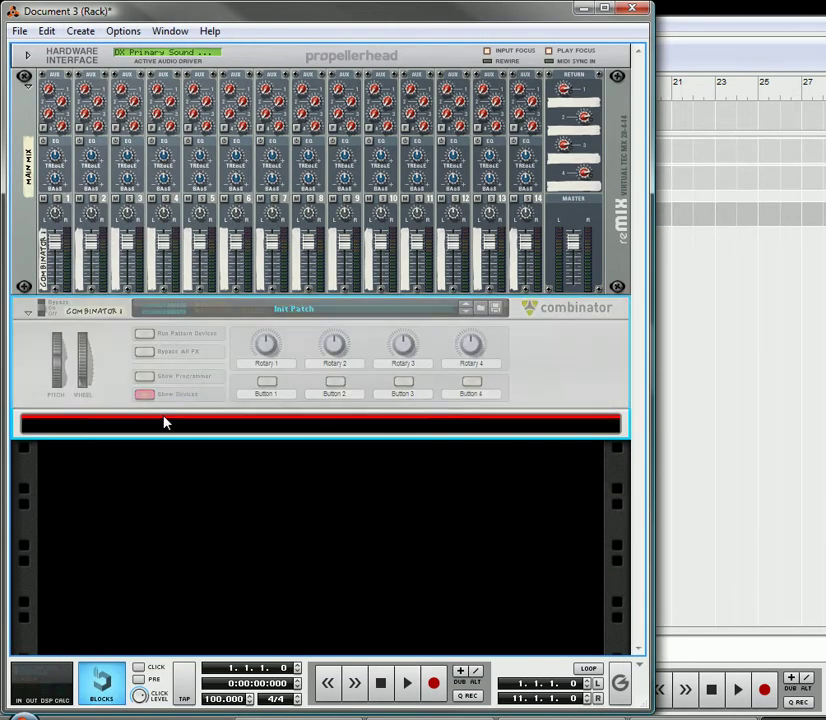
{"action": "left_click", "coordinate": [80, 31]}
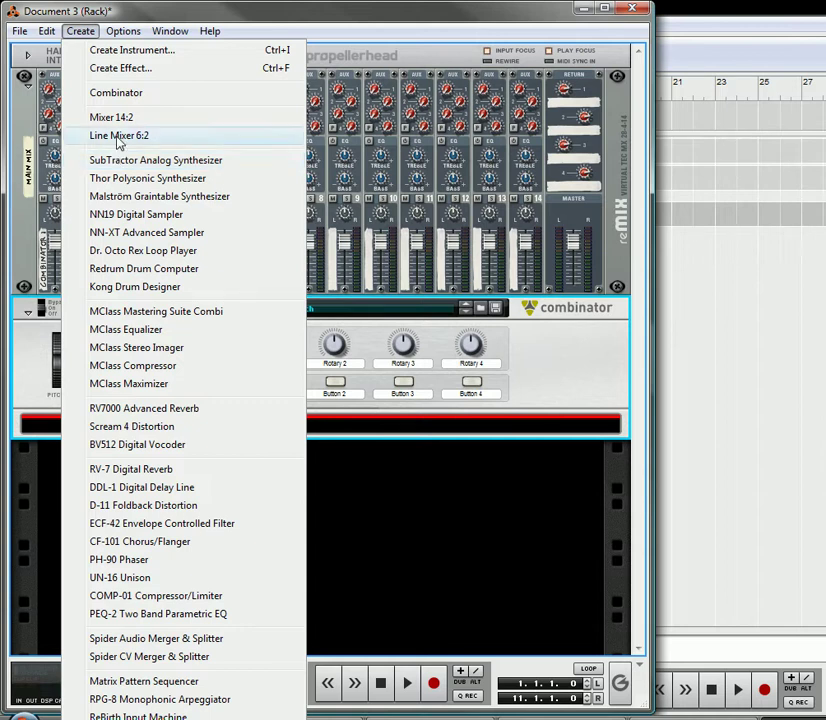
{"action": "left_click", "coordinate": [119, 138]}
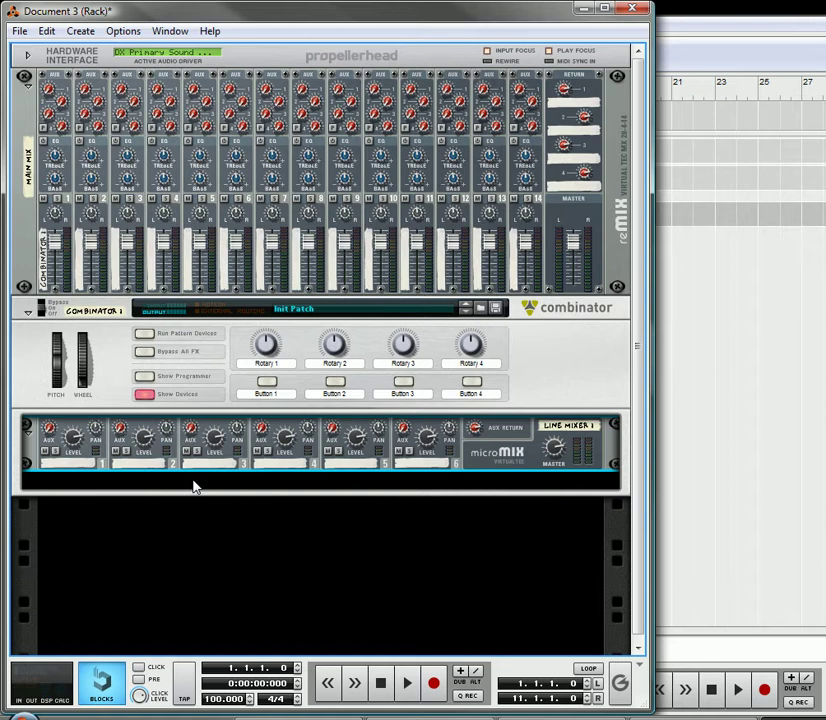
Step: Add a Spider Audio Merger & Splitter below the Line Mixer in the Combinator
{"action": "right_click", "coordinate": [195, 486]}
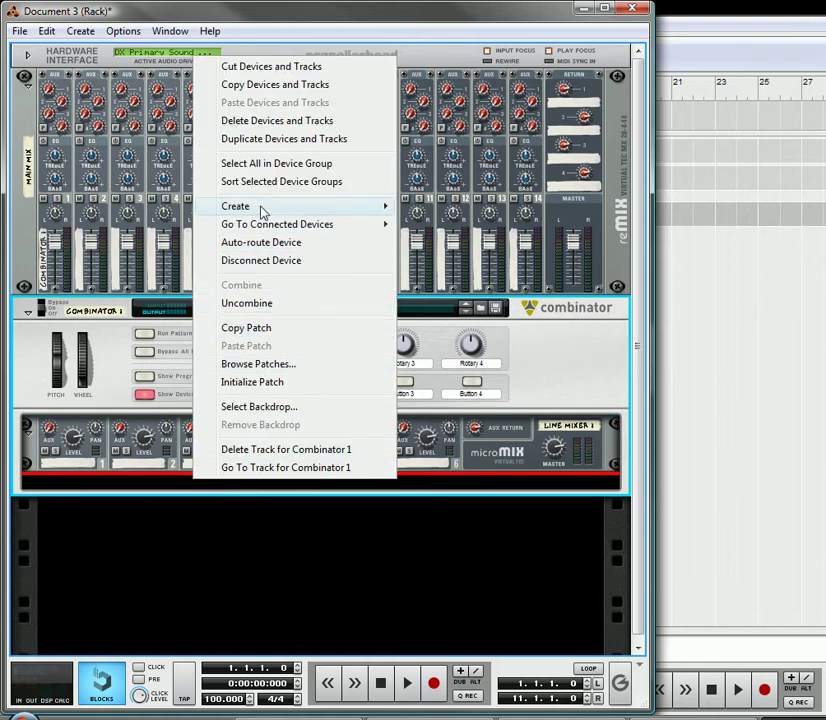
{"action": "mouse_move", "coordinate": [285, 213]}
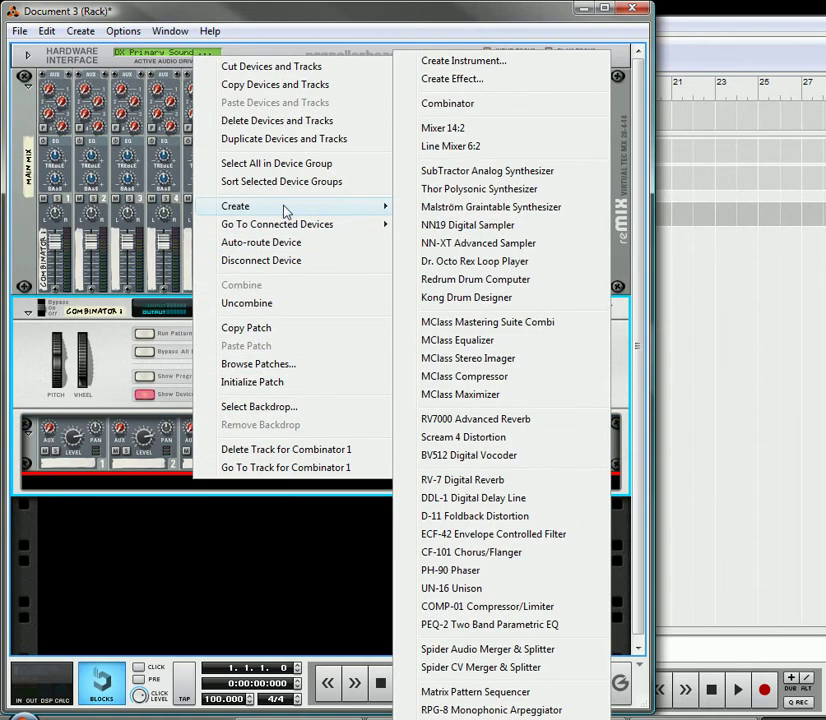
{"action": "left_click", "coordinate": [485, 650]}
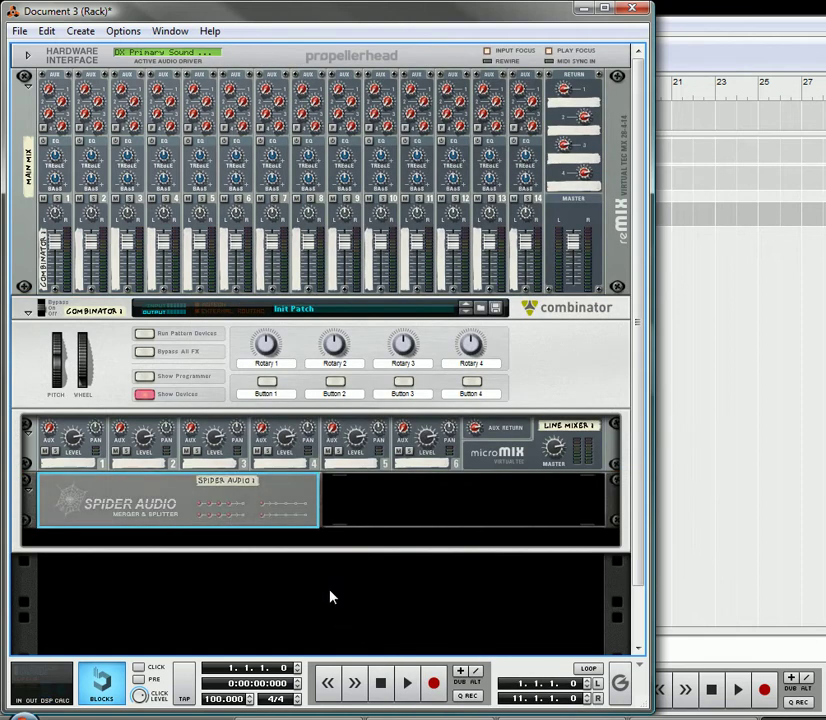
Step: Add a Dr. OctoRex loop player below the Main Mix
{"action": "right_click", "coordinate": [617, 252]}
{"action": "mouse_move", "coordinate": [691, 407]}
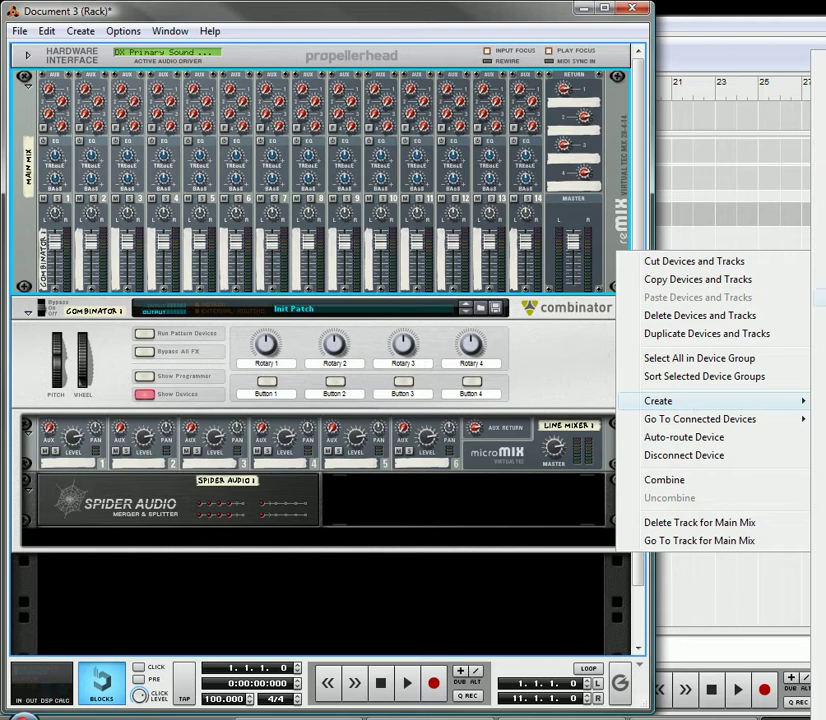
{"action": "left_click", "coordinate": [818, 420]}
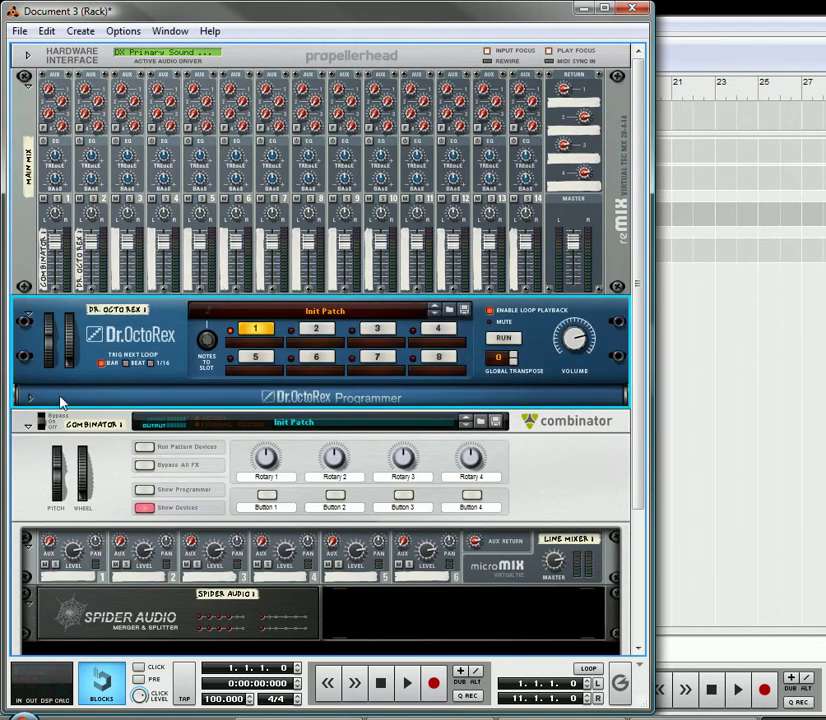
Step: Load BSQ_BaireyBeat_082.rx2 from Dr Rex Drum Loops > Bomb Squad > Beats into the OctoRex
{"action": "left_click", "coordinate": [30, 396]}
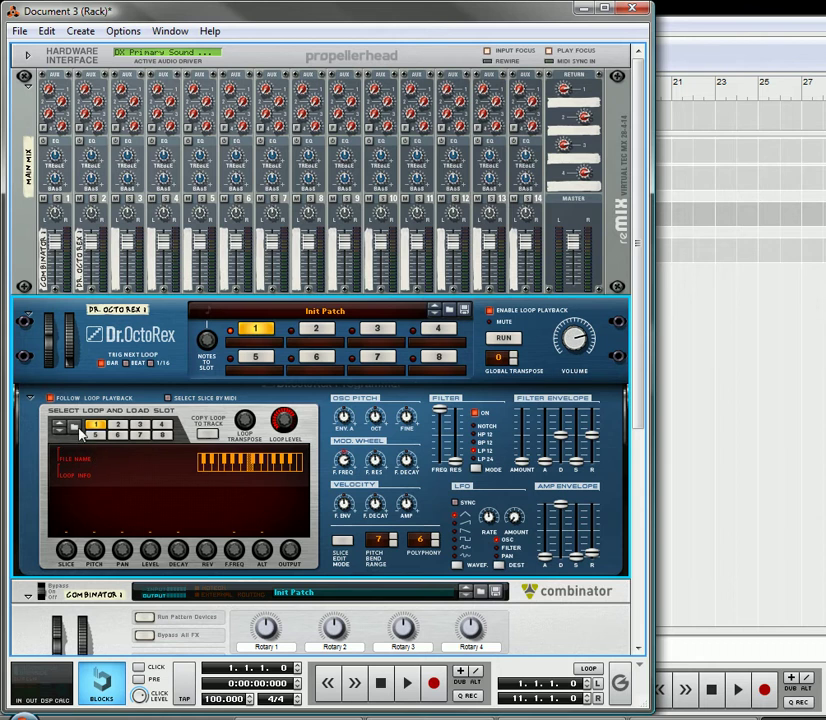
{"action": "left_click", "coordinate": [88, 450]}
{"action": "left_click", "coordinate": [280, 199]}
{"action": "left_click", "coordinate": [290, 243]}
{"action": "left_click", "coordinate": [268, 140]}
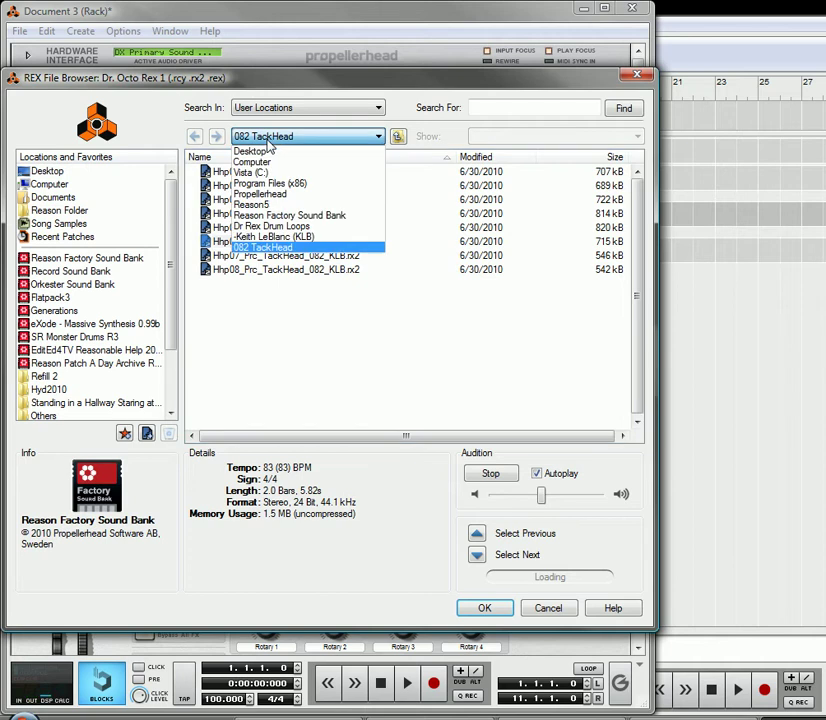
{"action": "left_click", "coordinate": [270, 227]}
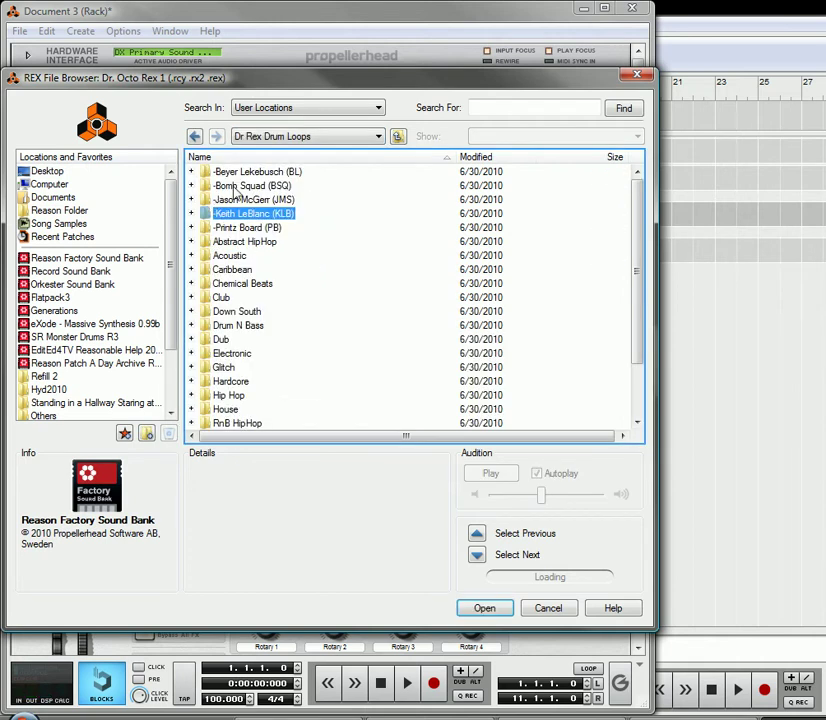
{"action": "double_click", "coordinate": [240, 186]}
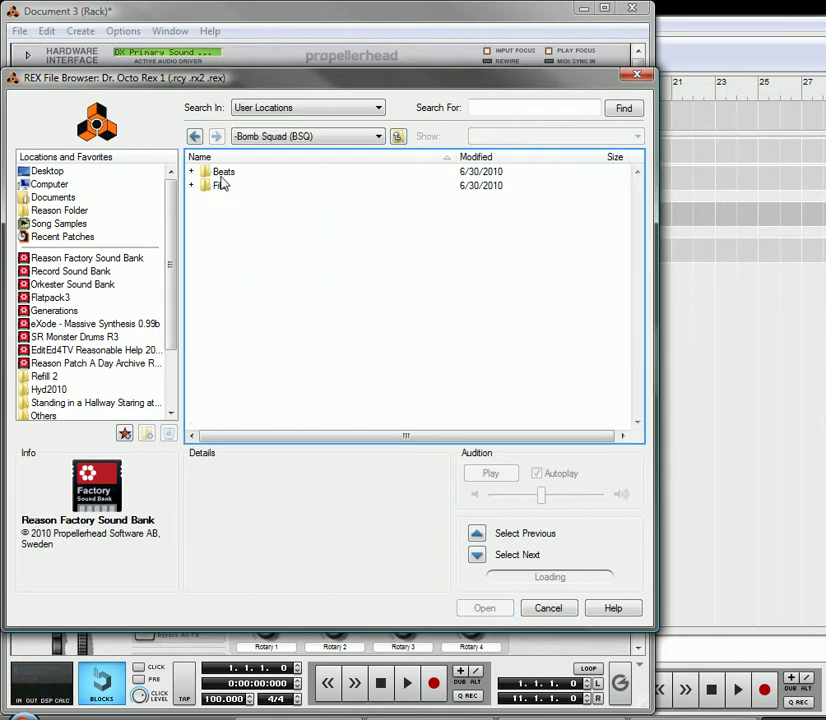
{"action": "double_click", "coordinate": [222, 173]}
{"action": "left_click", "coordinate": [255, 199]}
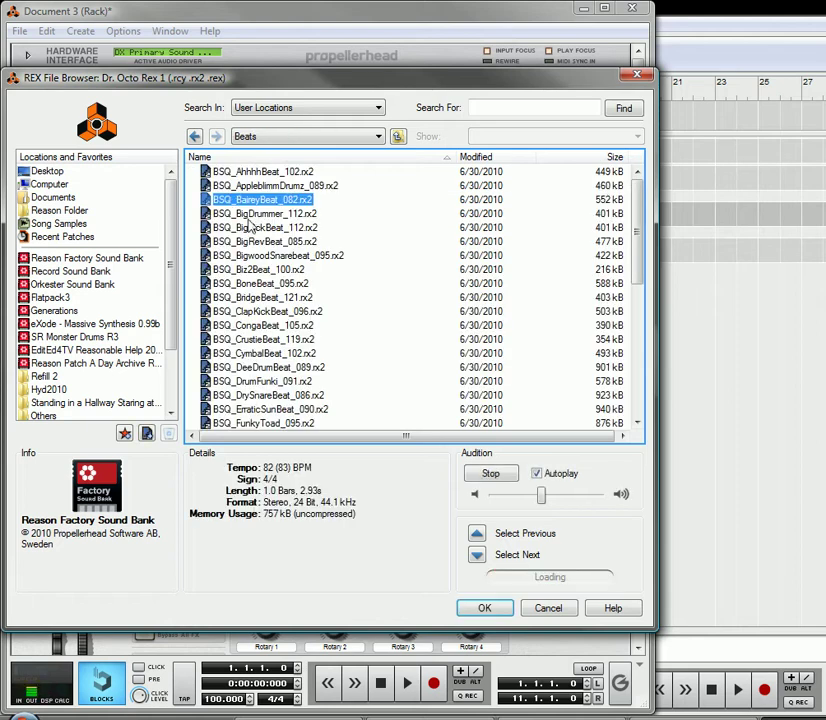
{"action": "left_click", "coordinate": [484, 608]}
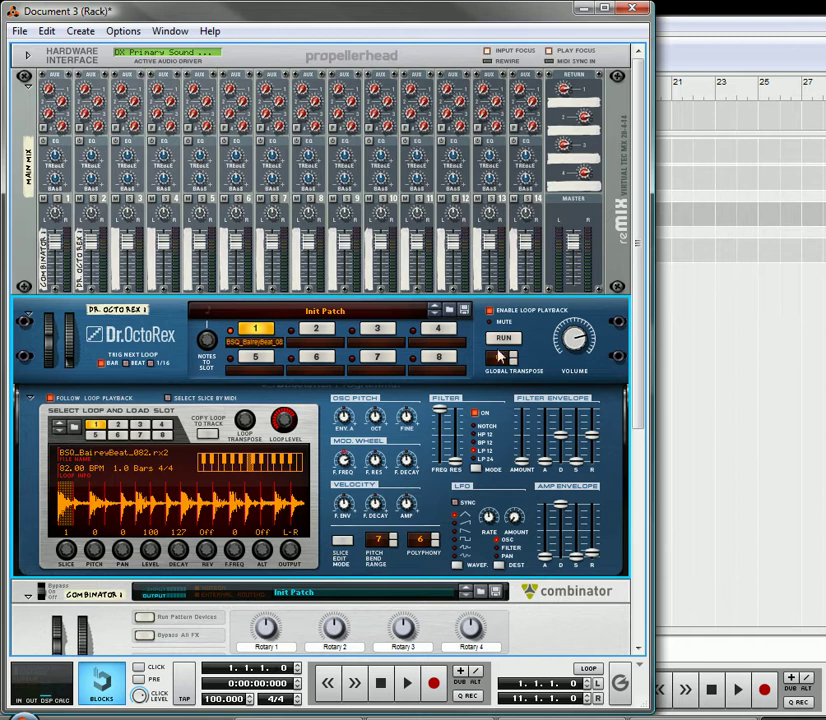
Step: Audition the loop, set the song tempo to 86 BPM, and fold the OctoRex programmer
{"action": "left_click", "coordinate": [505, 339]}
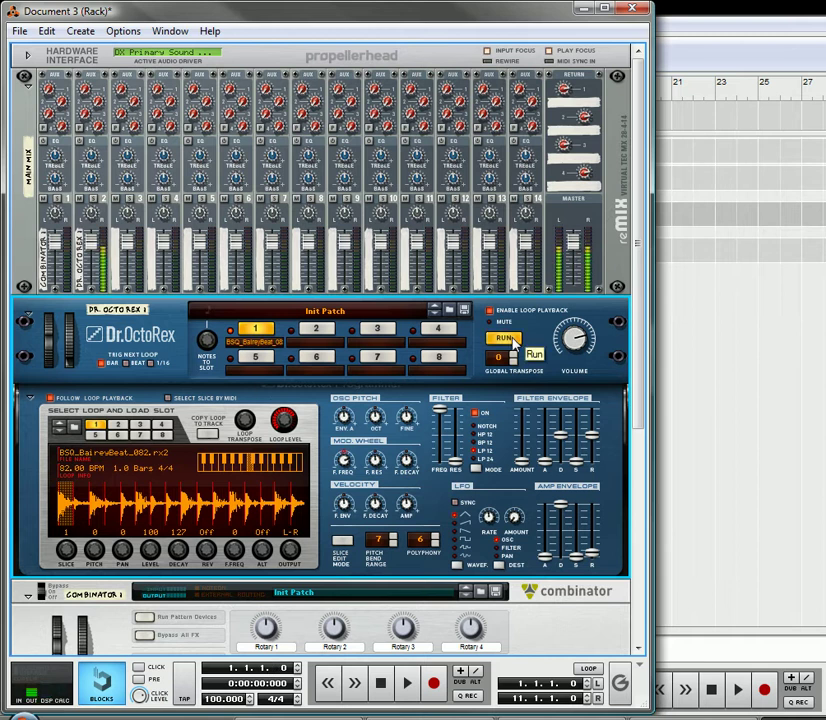
{"action": "left_click", "coordinate": [505, 339]}
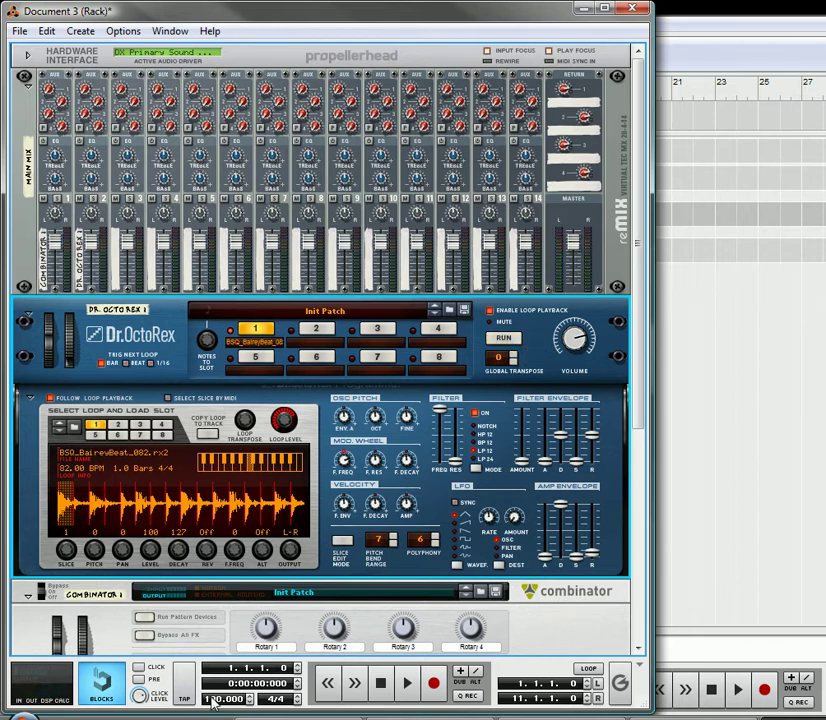
{"action": "left_click_drag", "start_coordinate": [210, 703], "coordinate": [216, 714]}
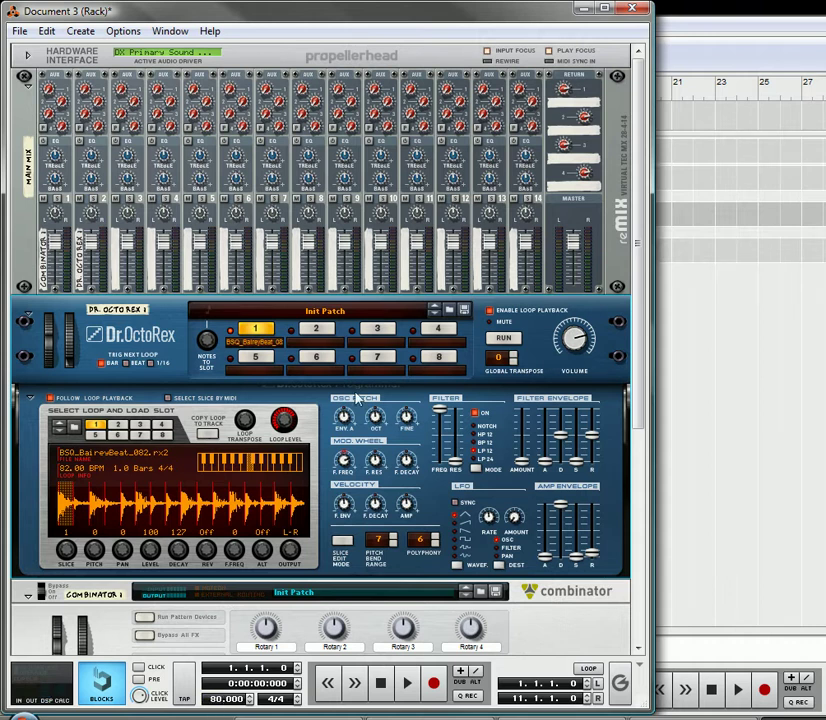
{"action": "left_click", "coordinate": [504, 338]}
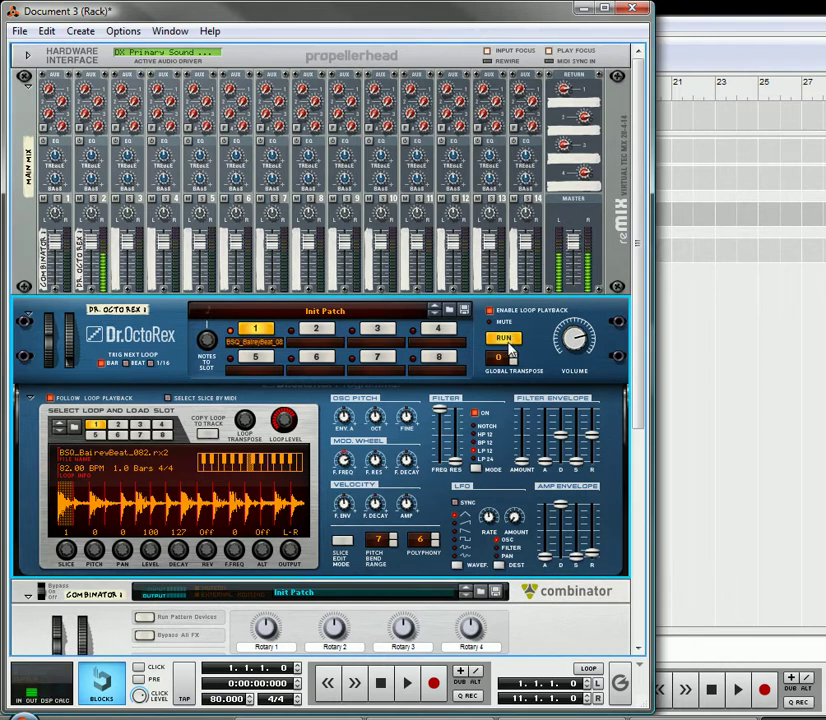
{"action": "scroll", "coordinate": [355, 312], "scroll_direction": "down", "scroll_amount": 3}
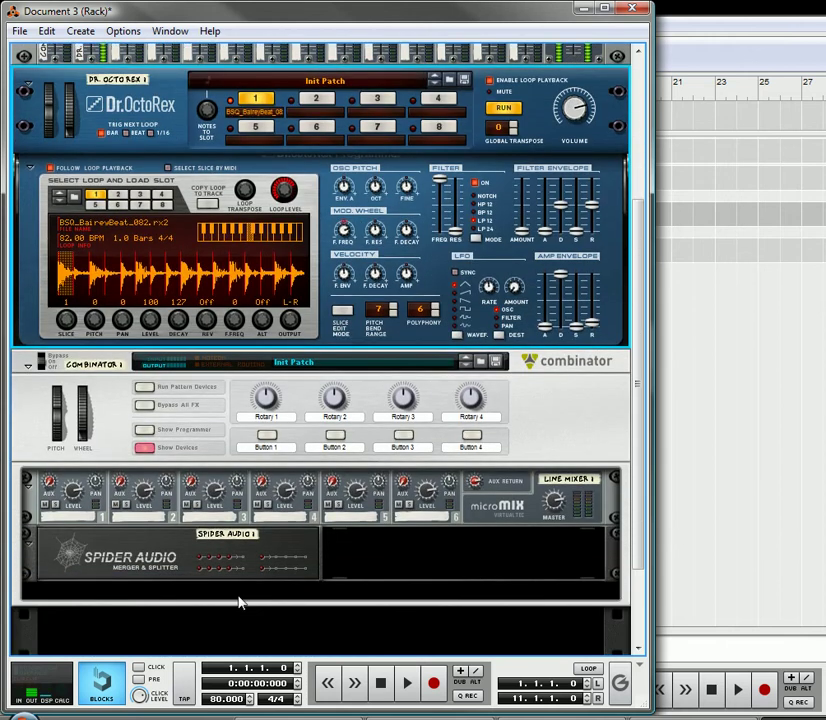
{"action": "left_click_drag", "start_coordinate": [217, 705], "coordinate": [220, 683]}
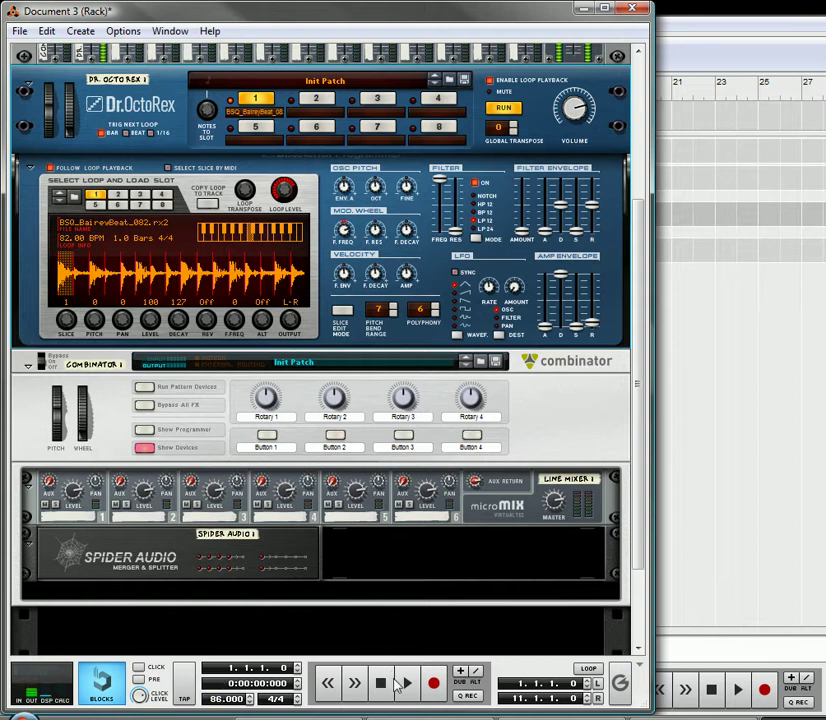
{"action": "left_click", "coordinate": [407, 683]}
{"action": "left_click", "coordinate": [380, 683]}
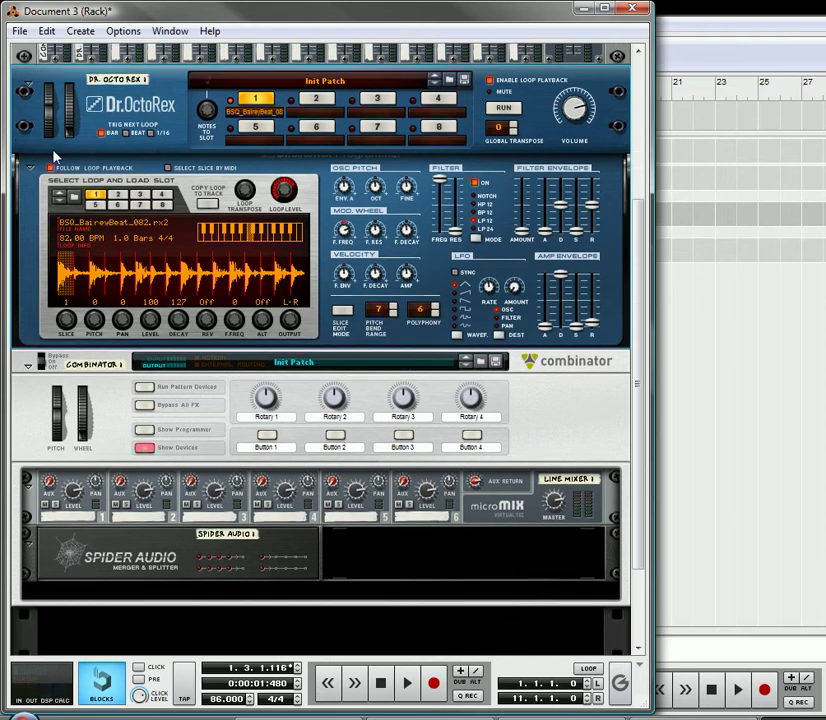
{"action": "left_click", "coordinate": [30, 172]}
Step: On the rack rear, move channel 2 cables to the Combinator and patch its device output to Spider Audio A
{"action": "key", "text": "Tab"}
{"action": "scroll", "coordinate": [358, 290], "scroll_direction": "up", "scroll_amount": 4}
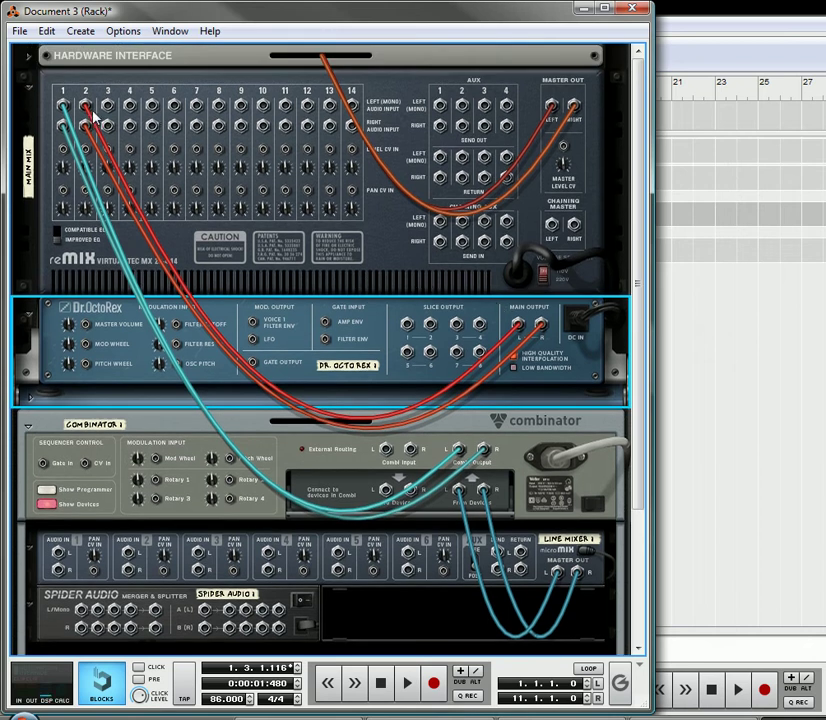
{"action": "left_click_drag", "start_coordinate": [85, 105], "coordinate": [459, 449]}
{"action": "left_click_drag", "start_coordinate": [86, 124], "coordinate": [418, 490]}
{"action": "scroll", "coordinate": [420, 484], "scroll_direction": "down", "scroll_amount": 5}
{"action": "left_click_drag", "start_coordinate": [387, 318], "coordinate": [208, 436]}
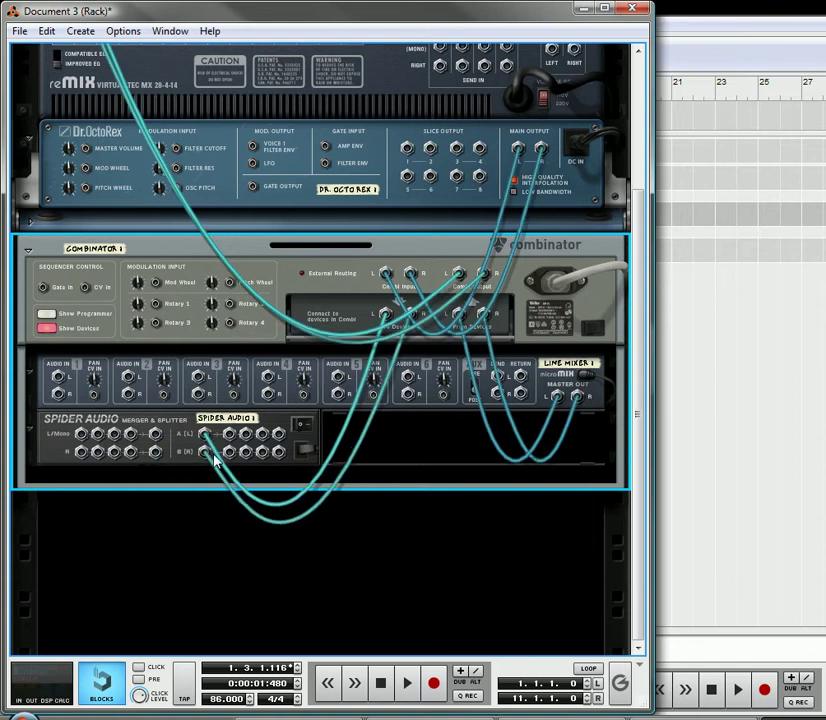
{"action": "right_click", "coordinate": [292, 472]}
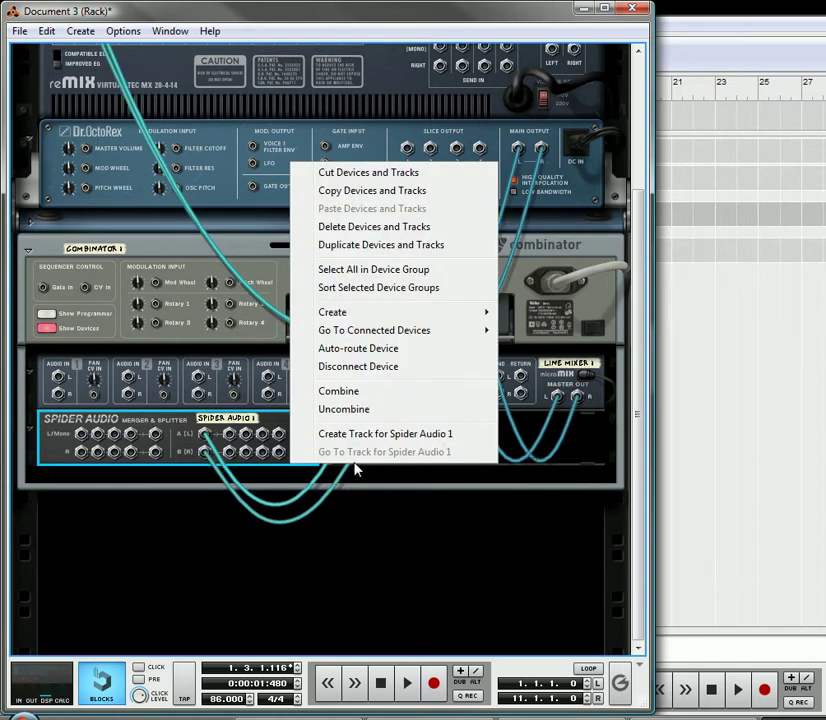
{"action": "mouse_move", "coordinate": [374, 315]}
{"action": "left_click", "coordinate": [565, 189]}
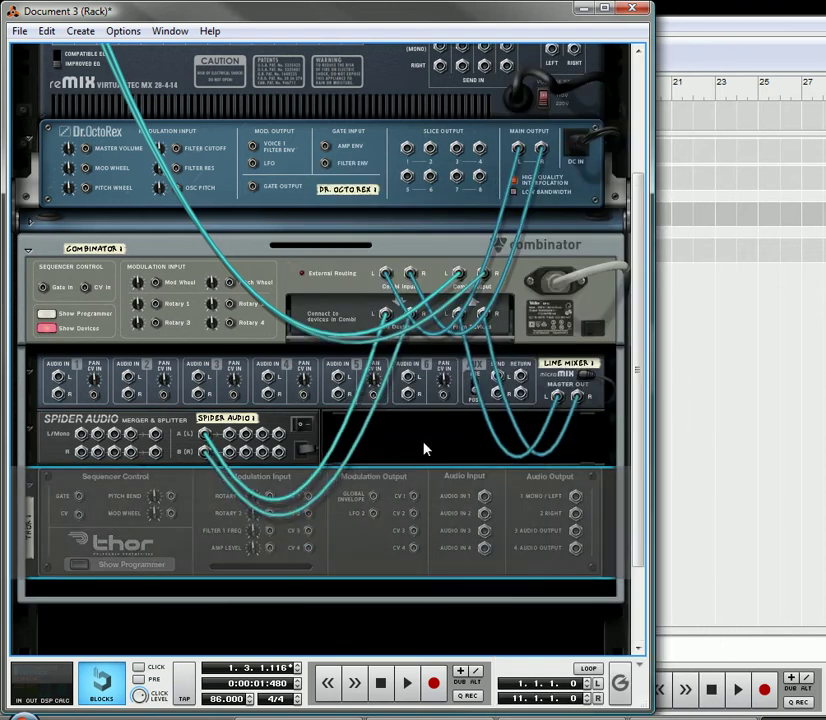
{"action": "key", "text": "Tab"}
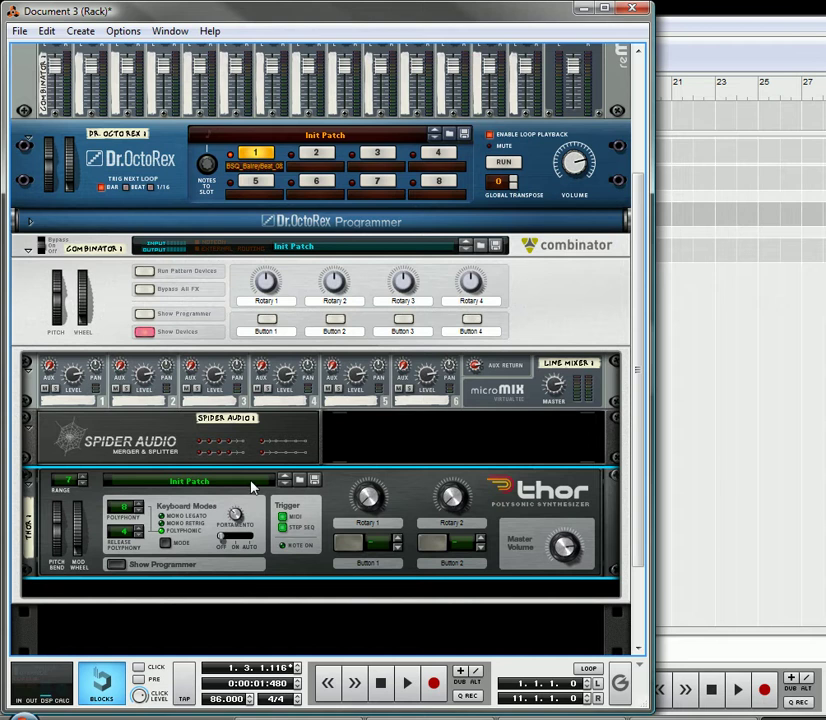
{"action": "right_click", "coordinate": [255, 484]}
{"action": "left_click", "coordinate": [355, 493]}
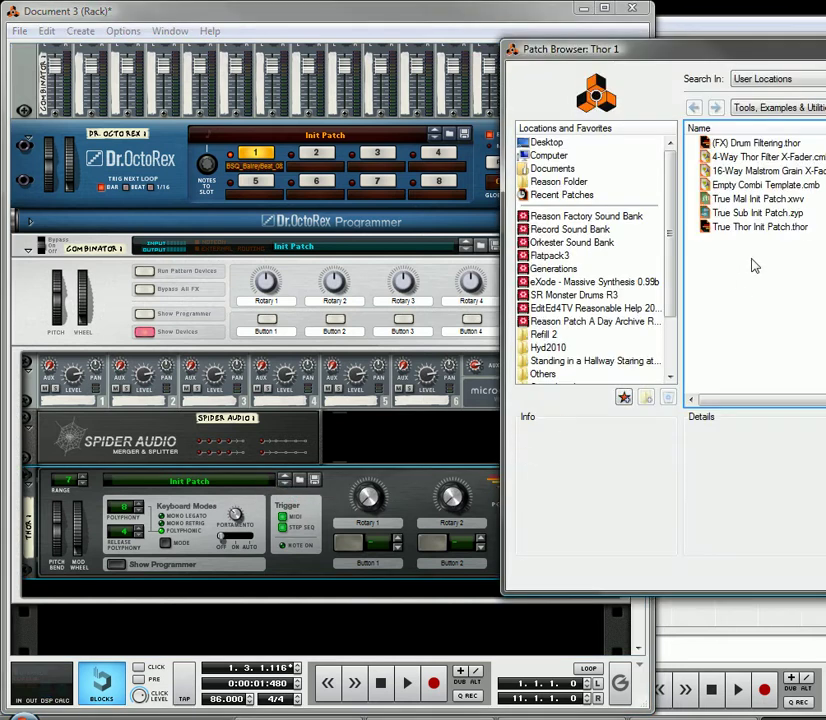
{"action": "double_click", "coordinate": [737, 232]}
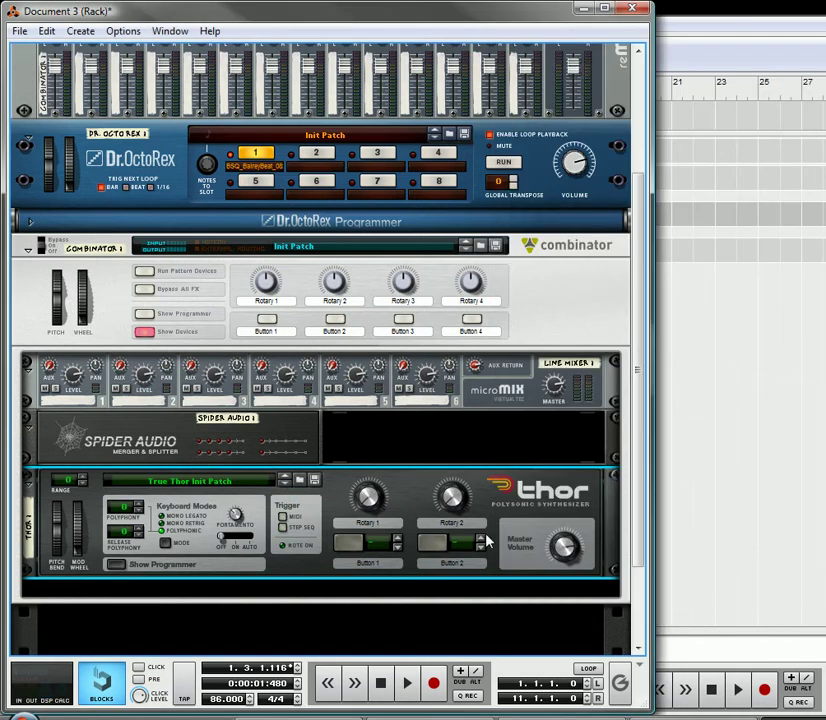
{"action": "left_click", "coordinate": [117, 565]}
{"action": "scroll", "coordinate": [165, 408], "scroll_direction": "down", "scroll_amount": 1}
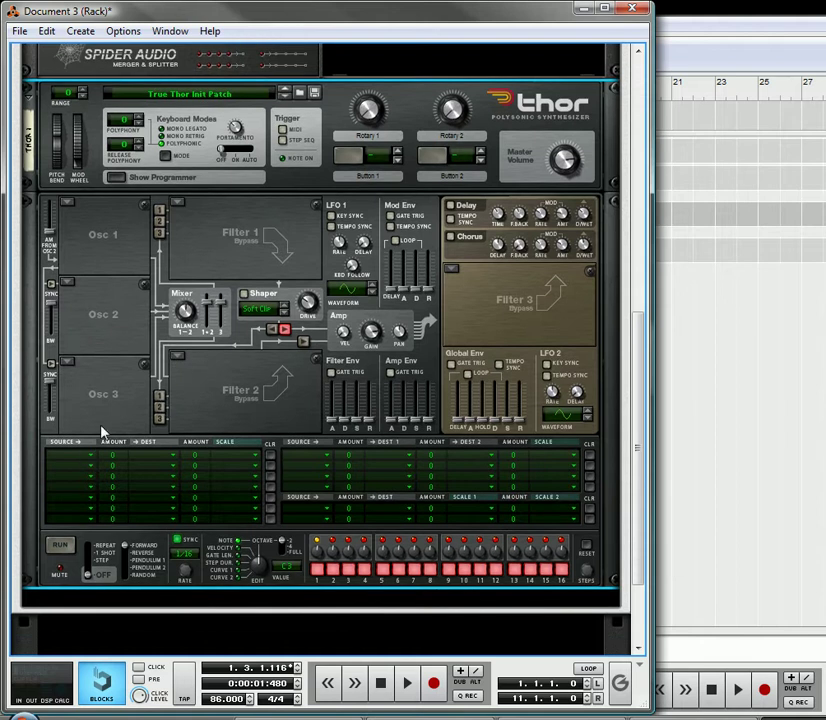
{"action": "scroll", "coordinate": [96, 269], "scroll_direction": "up", "scroll_amount": 1}
{"action": "left_click", "coordinate": [117, 198]}
Step: Add a Mixer 14:2 to the Combinator below Thor
{"action": "right_click", "coordinate": [223, 480]}
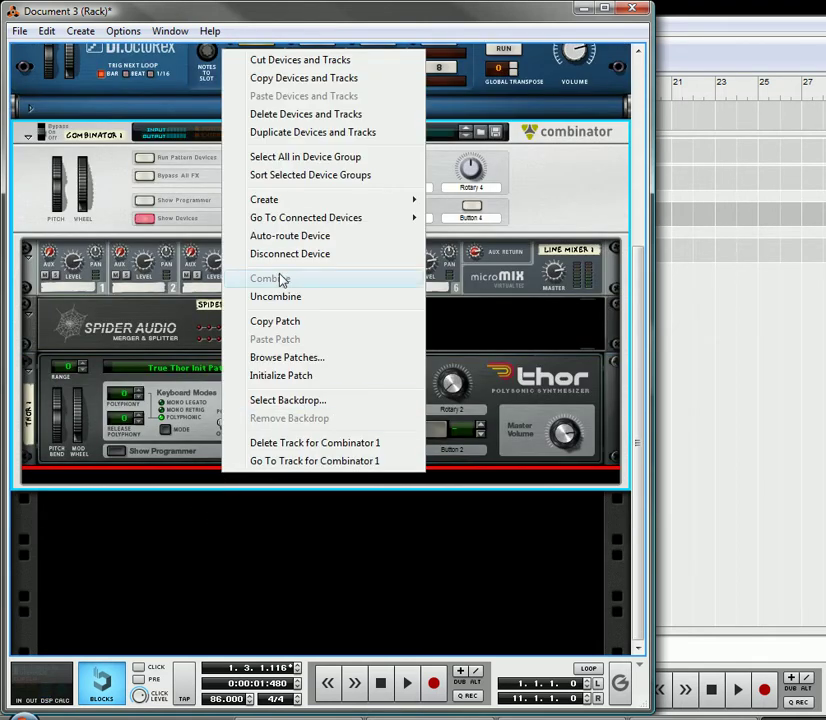
{"action": "mouse_move", "coordinate": [356, 199]}
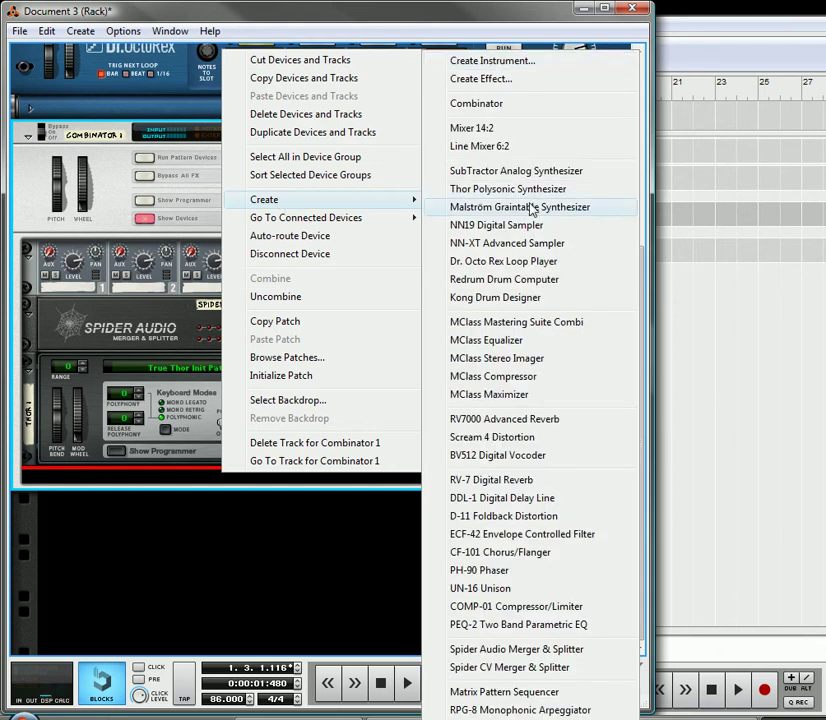
{"action": "left_click", "coordinate": [481, 129]}
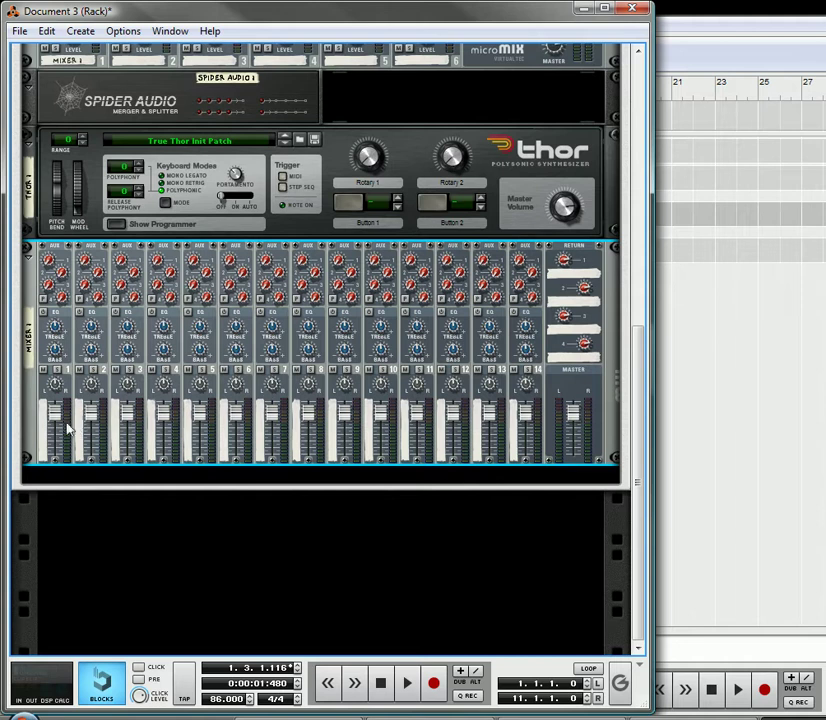
Step: Pull all fourteen channel level faders of the mixer fully down
{"action": "left_click_drag", "start_coordinate": [60, 422], "coordinate": [57, 458]}
{"action": "left_click_drag", "start_coordinate": [91, 410], "coordinate": [127, 472]}
{"action": "left_click_drag", "start_coordinate": [166, 424], "coordinate": [166, 462]}
{"action": "left_click_drag", "start_coordinate": [200, 416], "coordinate": [210, 505]}
{"action": "left_click_drag", "start_coordinate": [240, 420], "coordinate": [276, 485]}
{"action": "left_click_drag", "start_coordinate": [304, 420], "coordinate": [321, 494]}
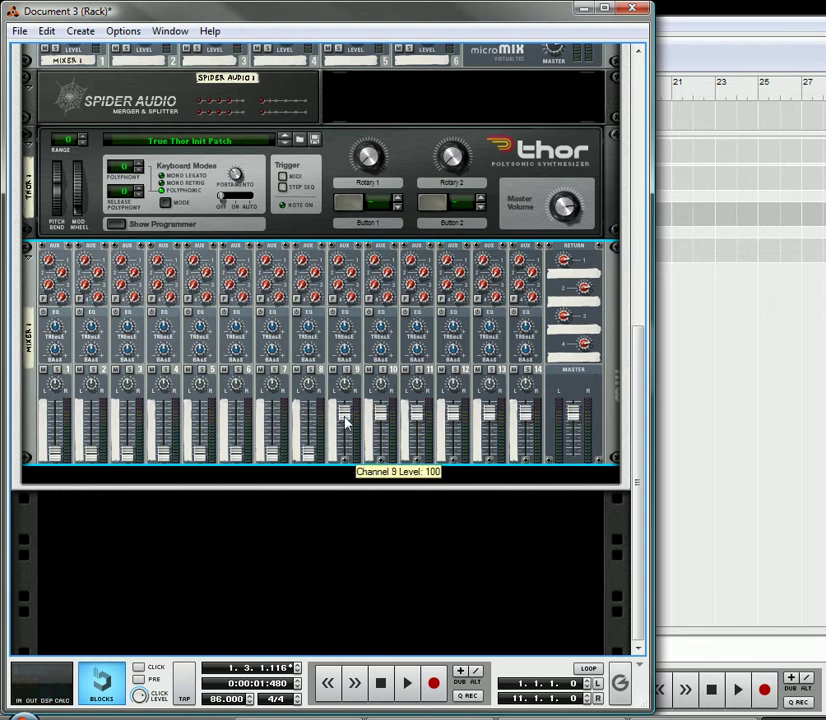
{"action": "left_click_drag", "start_coordinate": [343, 417], "coordinate": [345, 462]}
{"action": "left_click_drag", "start_coordinate": [390, 432], "coordinate": [387, 489]}
{"action": "left_click_drag", "start_coordinate": [417, 420], "coordinate": [420, 470]}
{"action": "left_click_drag", "start_coordinate": [453, 424], "coordinate": [455, 466]}
{"action": "left_click_drag", "start_coordinate": [494, 420], "coordinate": [502, 483]}
{"action": "left_click_drag", "start_coordinate": [516, 420], "coordinate": [525, 516]}
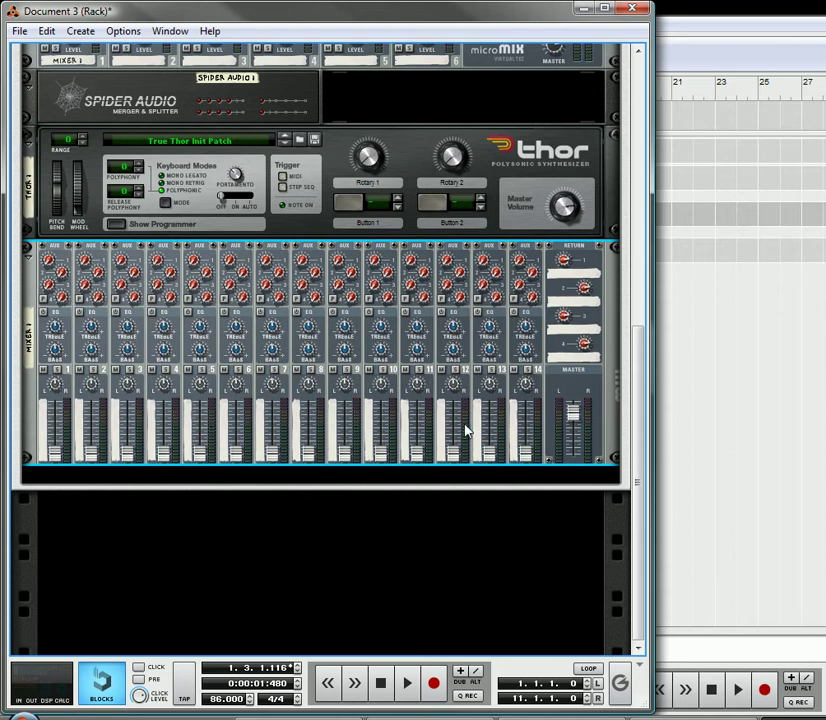
Step: Turn the rack around and inspect Thor's and the mixer's rear cabling
{"action": "key", "text": "Tab"}
{"action": "key", "text": "Tab"}
{"action": "key", "text": "Tab"}
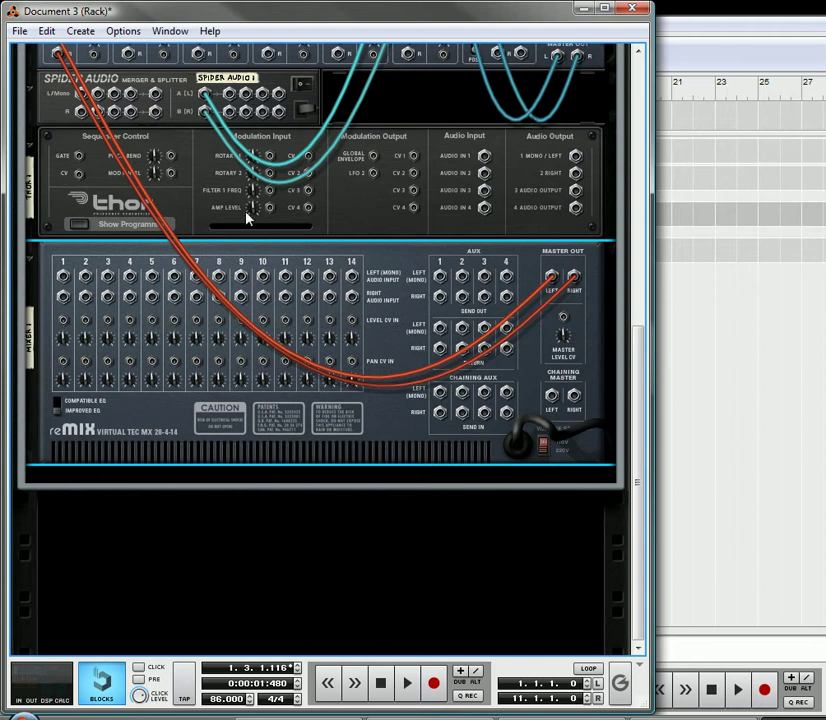
{"action": "mouse_move", "coordinate": [247, 218]}
{"action": "mouse_move", "coordinate": [251, 170]}
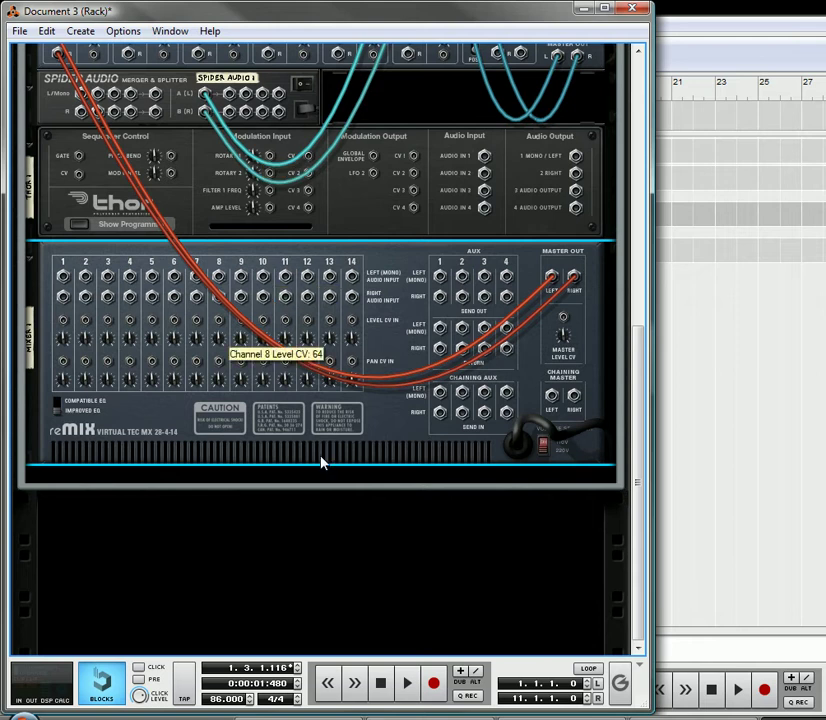
{"action": "scroll", "coordinate": [320, 330], "scroll_direction": "up", "scroll_amount": 2}
{"action": "scroll", "coordinate": [308, 312], "scroll_direction": "up", "scroll_amount": 2}
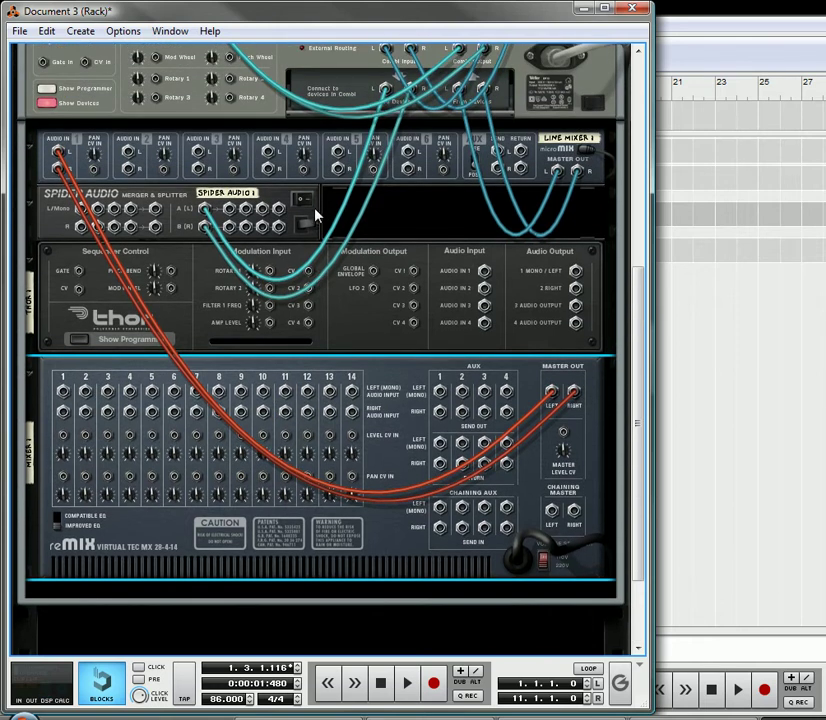
{"action": "scroll", "coordinate": [337, 472], "scroll_direction": "down", "scroll_amount": 4}
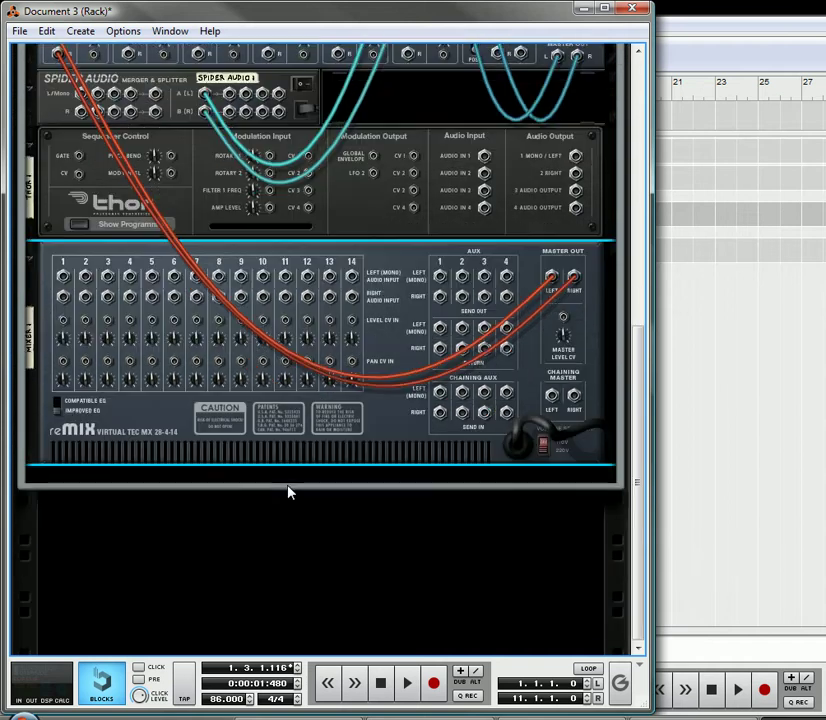
Step: Add two DDL-1 delays, Delay 1 and Delay 2, and remove their auto-routed cables
{"action": "right_click", "coordinate": [297, 482]}
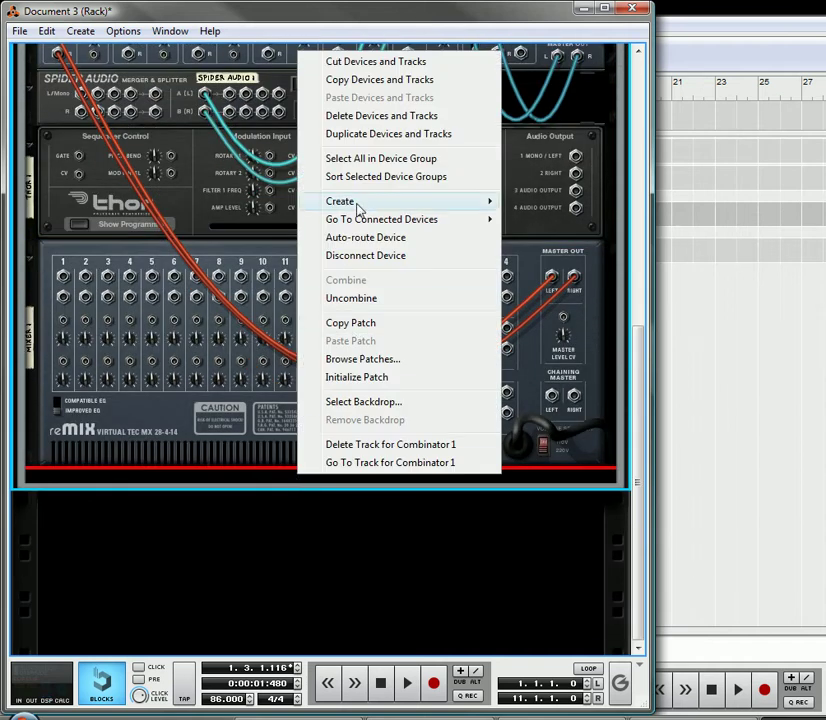
{"action": "mouse_move", "coordinate": [340, 204]}
{"action": "left_click", "coordinate": [574, 497]}
{"action": "left_click_drag", "start_coordinate": [440, 276], "coordinate": [428, 368]}
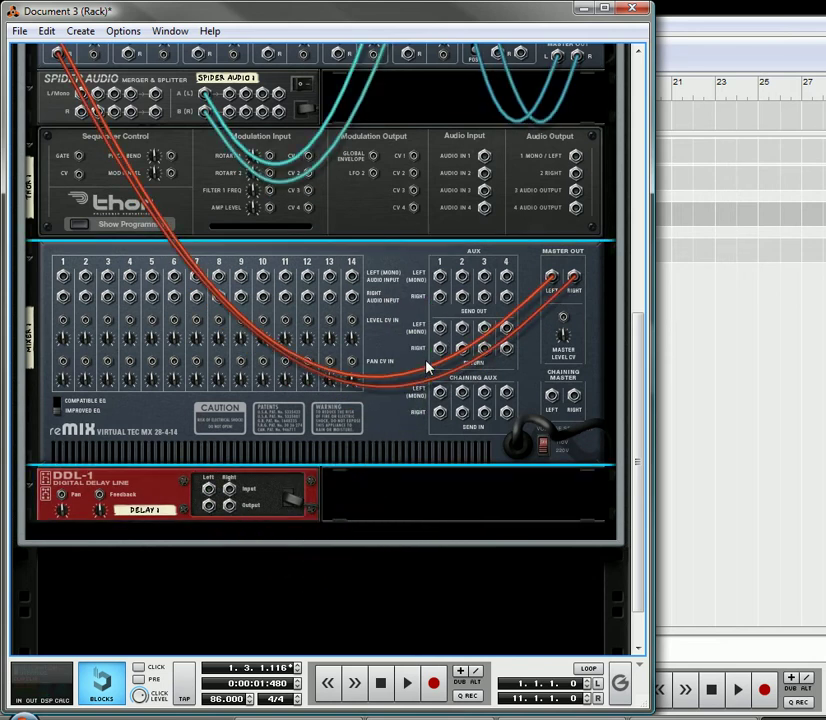
{"action": "right_click", "coordinate": [296, 489]}
{"action": "mouse_move", "coordinate": [360, 333]}
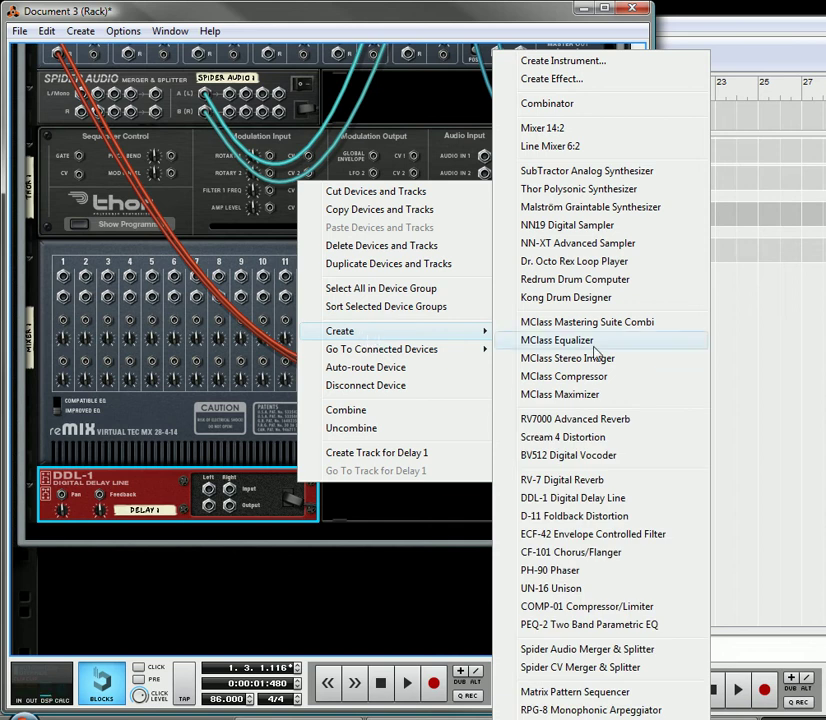
{"action": "left_click", "coordinate": [589, 506]}
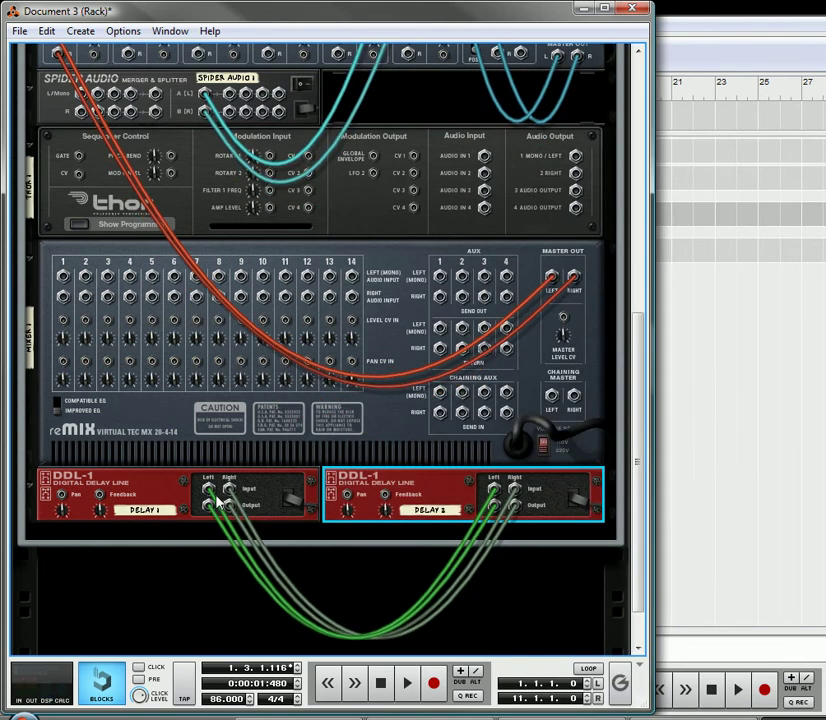
{"action": "left_click", "coordinate": [218, 500]}
{"action": "left_click_drag", "start_coordinate": [218, 508], "coordinate": [155, 516]}
Step: Patch Spider split outputs into both delays, Delay 1 into the merger, and the merger into mixer channel 1
{"action": "left_click_drag", "start_coordinate": [231, 96], "coordinate": [208, 489]}
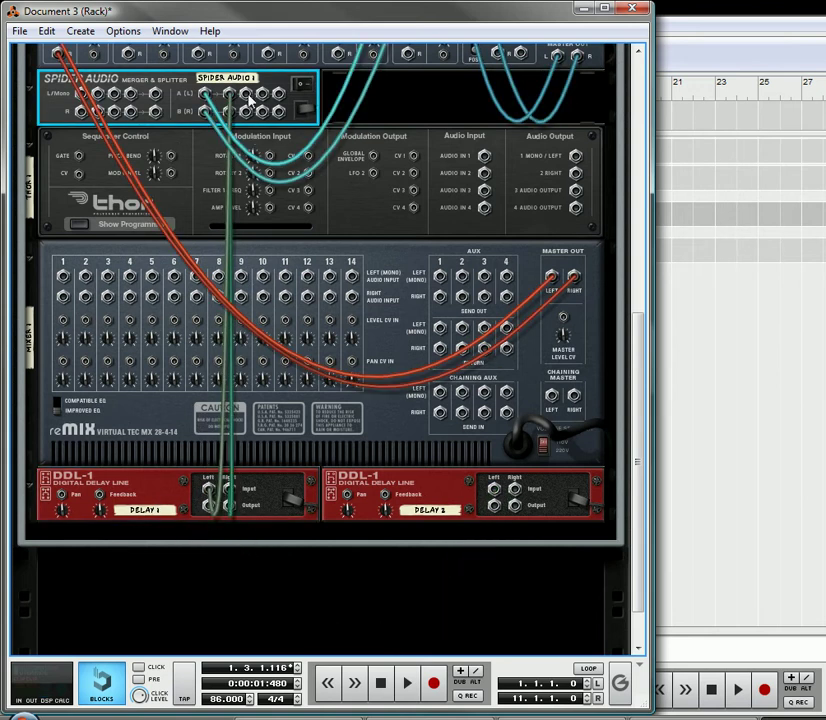
{"action": "left_click_drag", "start_coordinate": [245, 94], "coordinate": [493, 490]}
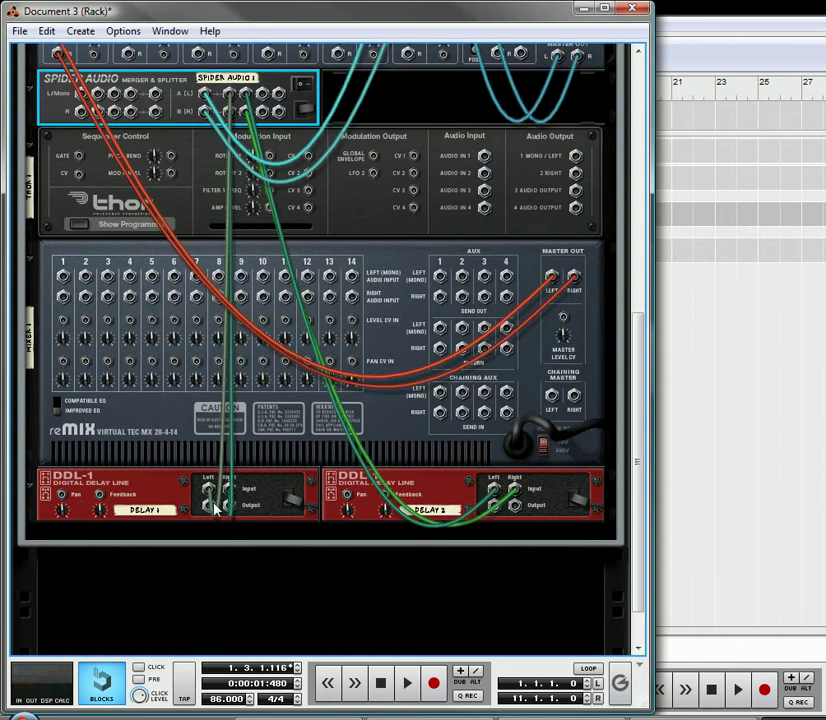
{"action": "left_click_drag", "start_coordinate": [207, 506], "coordinate": [496, 507]}
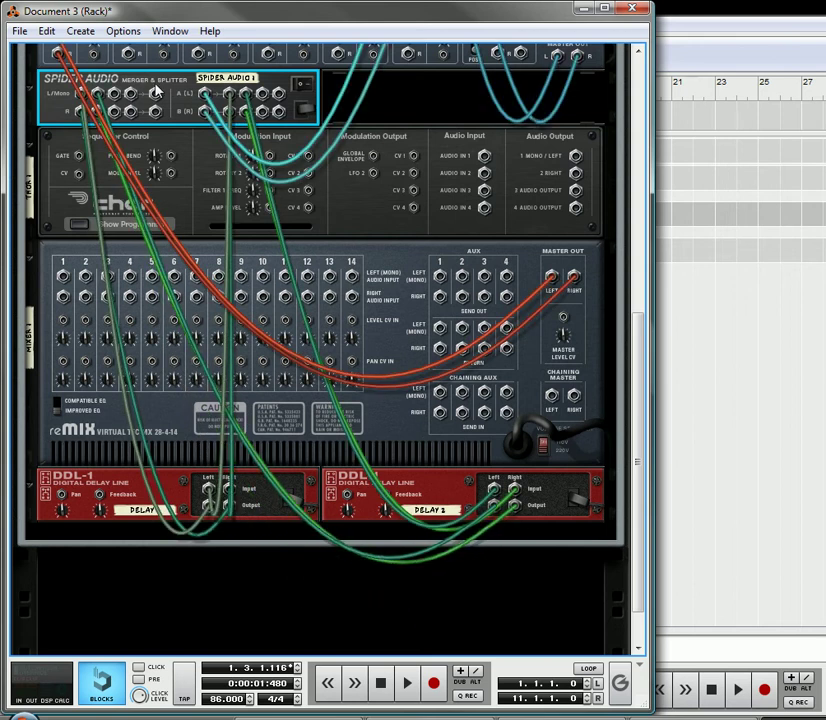
{"action": "left_click_drag", "start_coordinate": [155, 95], "coordinate": [64, 278]}
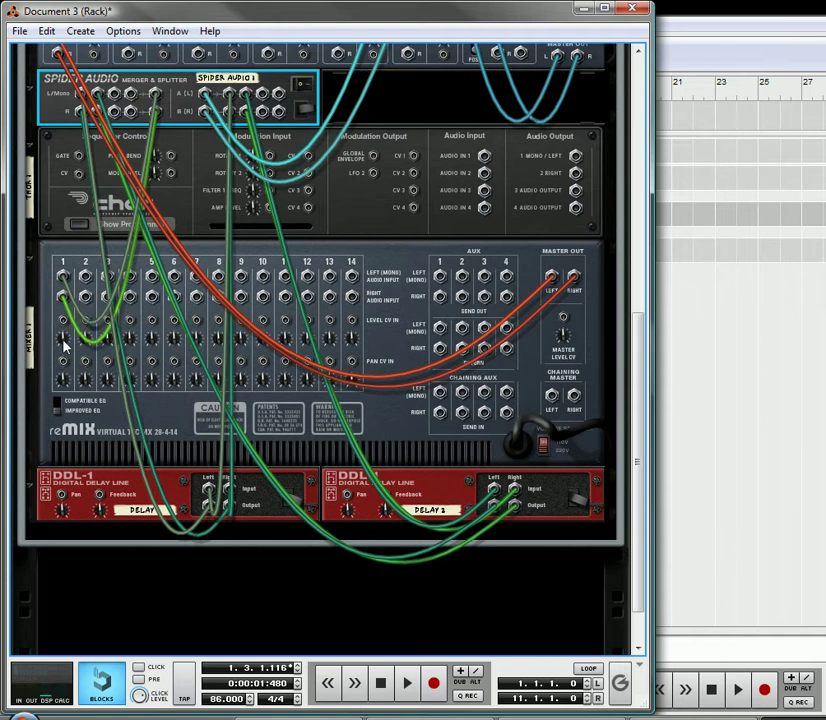
Step: Set mixer channels 1–3 and 7 Level CV to 127, then patch Thor's CV 1 output into channel 1
{"action": "left_click_drag", "start_coordinate": [64, 343], "coordinate": [88, 264]}
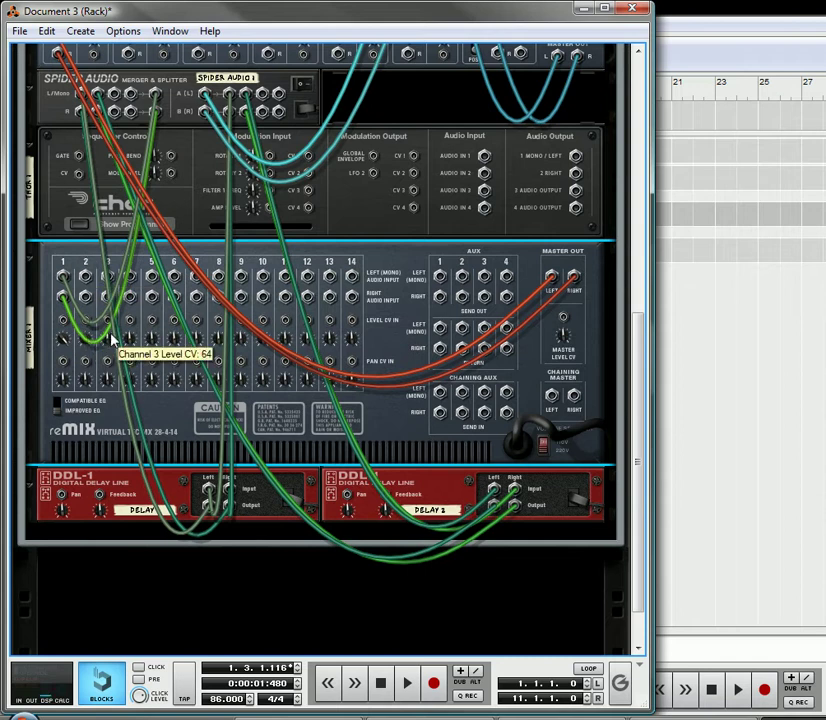
{"action": "left_click_drag", "start_coordinate": [107, 338], "coordinate": [131, 322]}
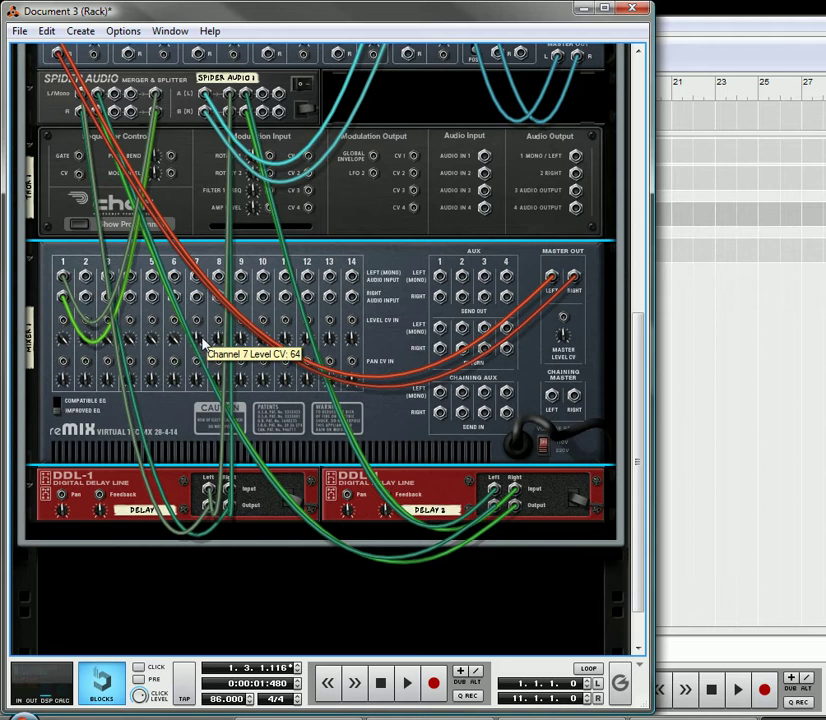
{"action": "left_click_drag", "start_coordinate": [199, 342], "coordinate": [204, 300]}
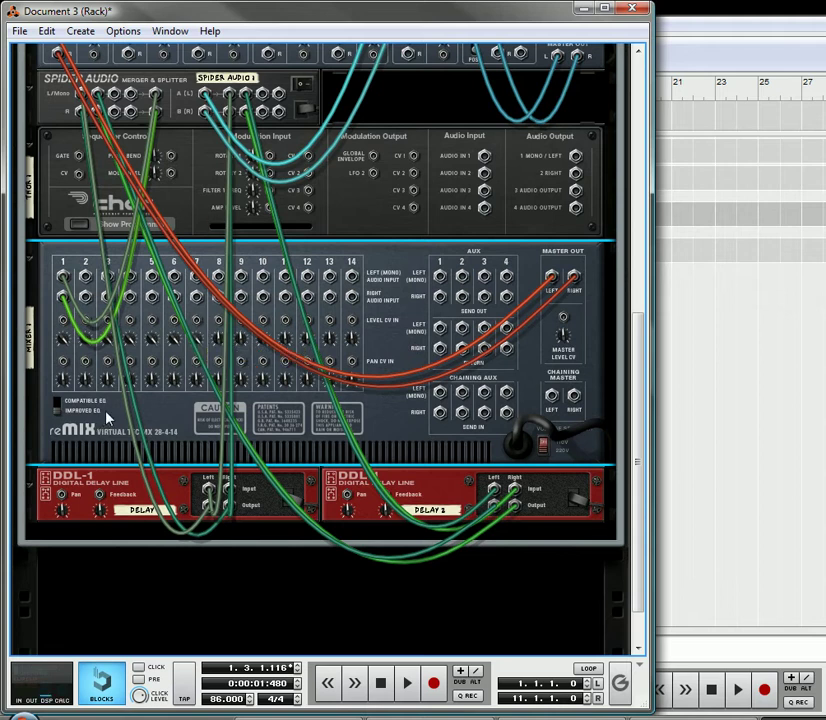
{"action": "scroll", "coordinate": [223, 315], "scroll_direction": "up", "scroll_amount": 1}
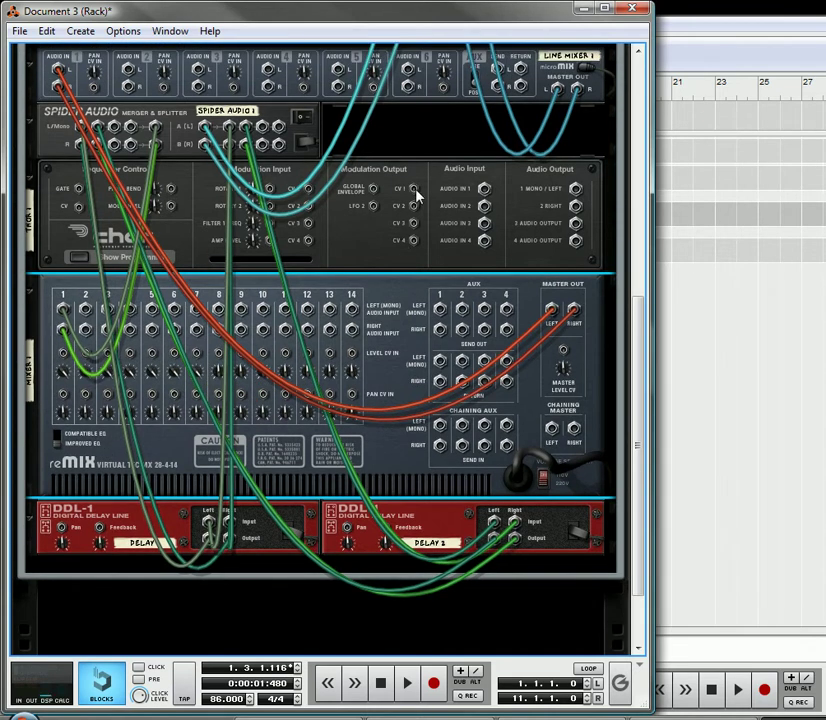
{"action": "left_click_drag", "start_coordinate": [415, 190], "coordinate": [64, 358]}
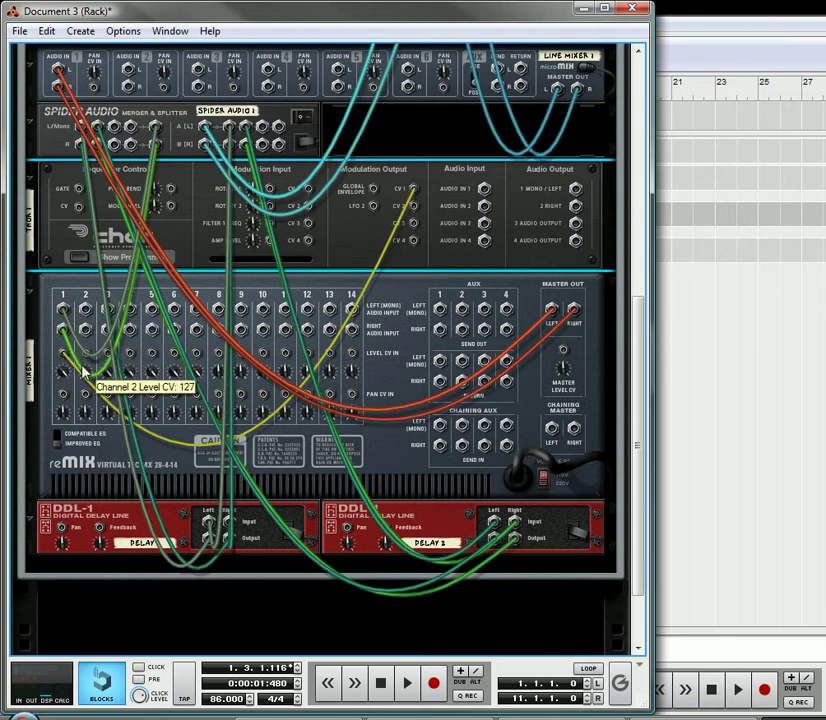
Step: Flip the rack to the front and rename the Thor device to 'C-2'
{"action": "key", "text": "Tab"}
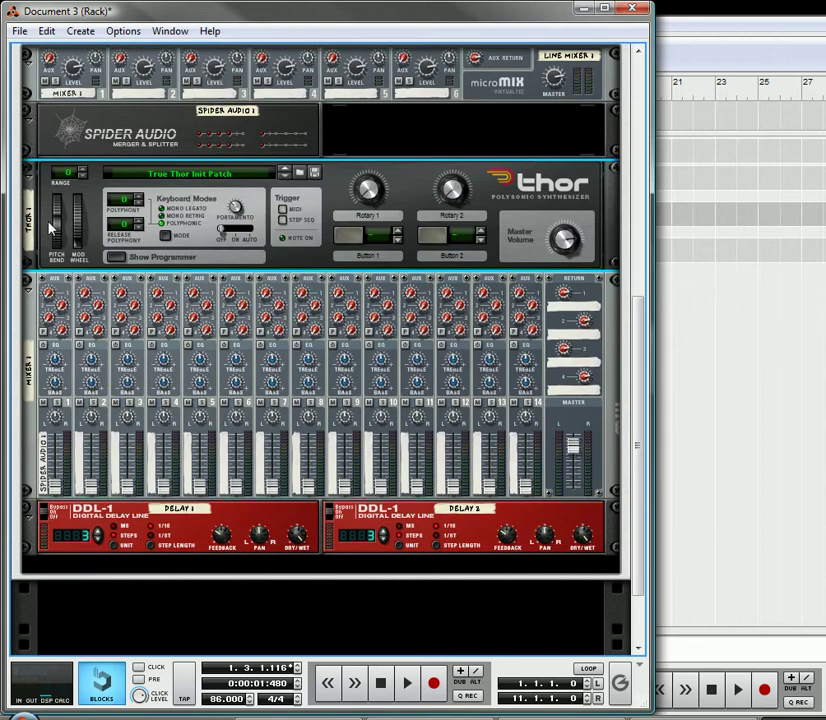
{"action": "double_click", "coordinate": [27, 224]}
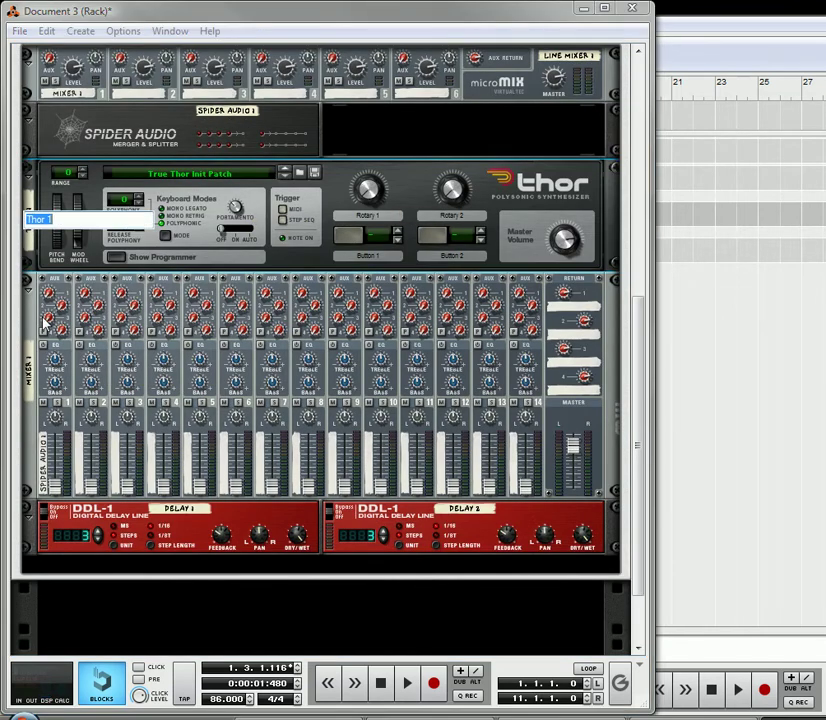
{"action": "type", "text": "C-2"}
{"action": "key", "text": "Return"}
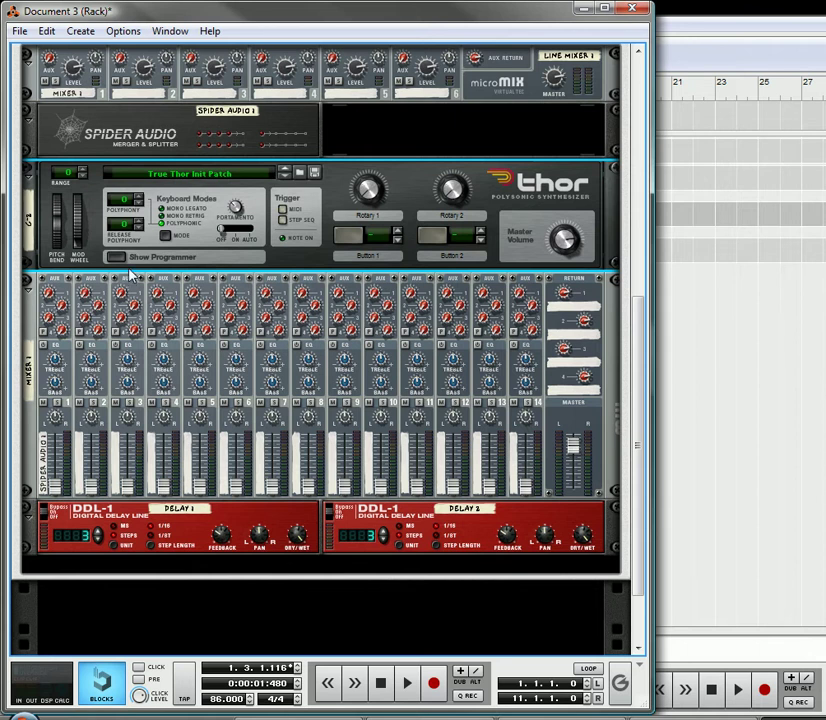
Step: In Thor's first modulation row, set the source to MIDI Gate with amount 100
{"action": "left_click", "coordinate": [121, 258]}
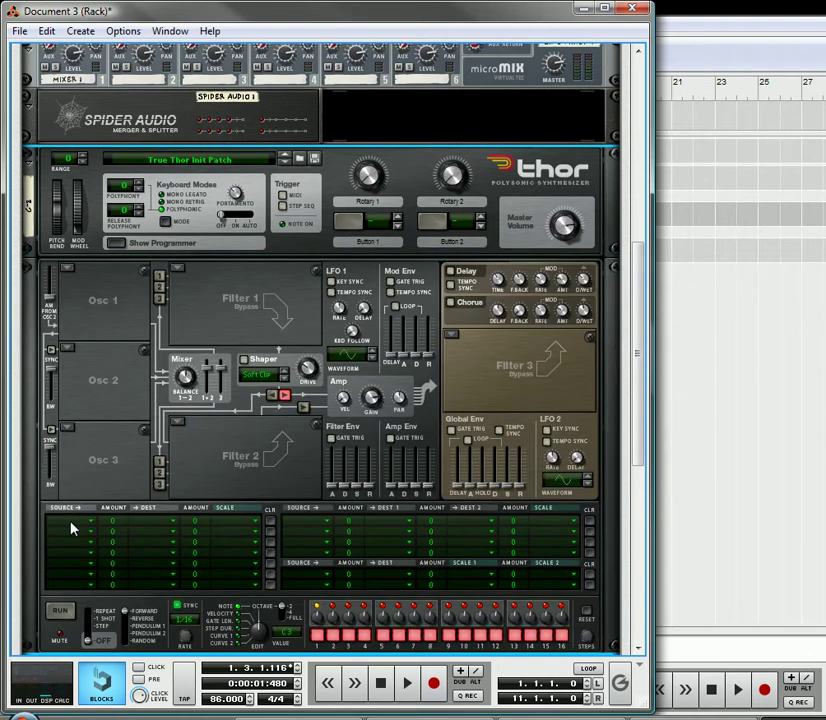
{"action": "scroll", "coordinate": [80, 498], "scroll_direction": "down", "scroll_amount": 1}
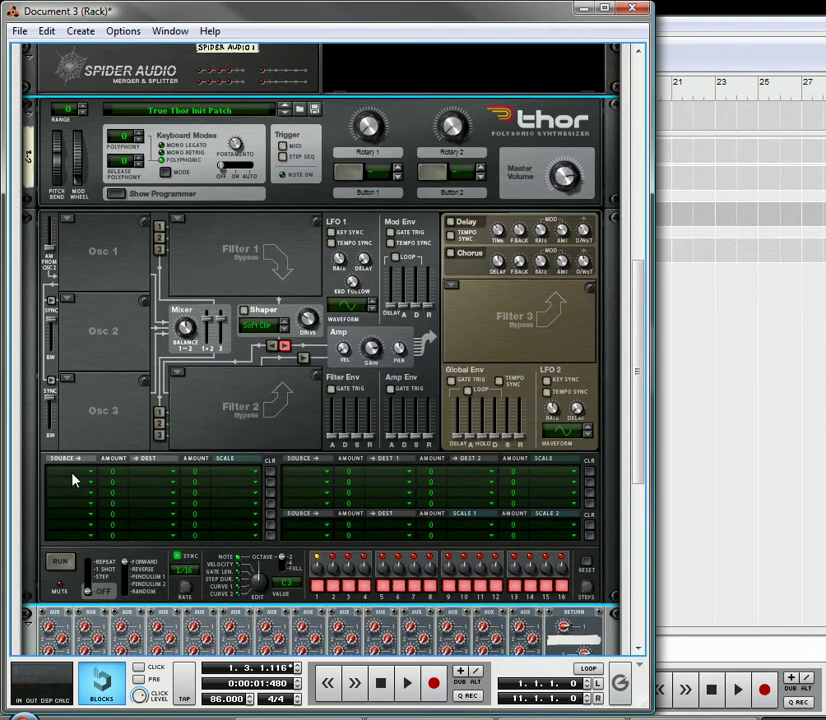
{"action": "left_click", "coordinate": [73, 480]}
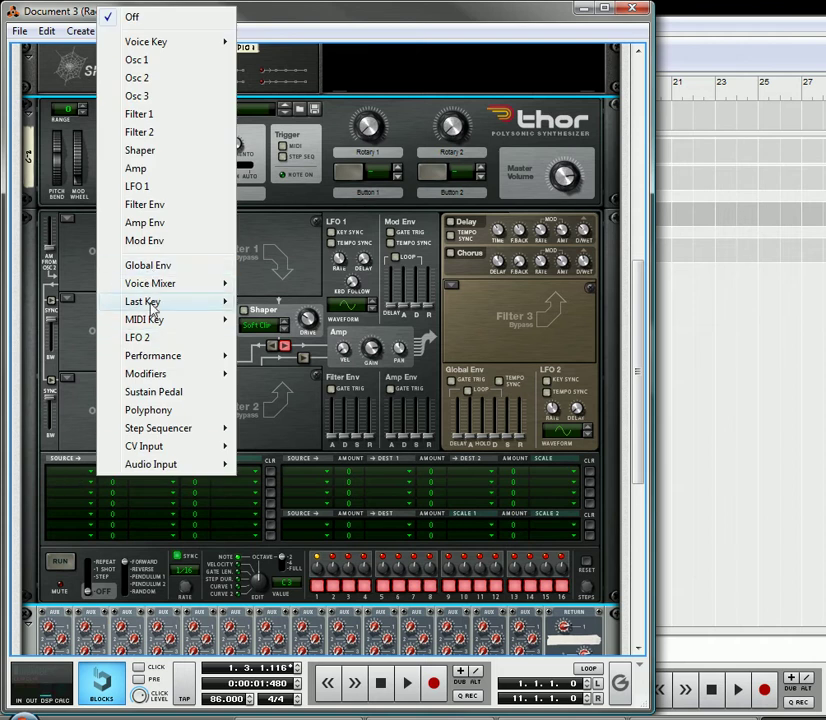
{"action": "mouse_move", "coordinate": [157, 318]}
{"action": "left_click", "coordinate": [272, 354]}
{"action": "left_click_drag", "start_coordinate": [111, 477], "coordinate": [111, 382]}
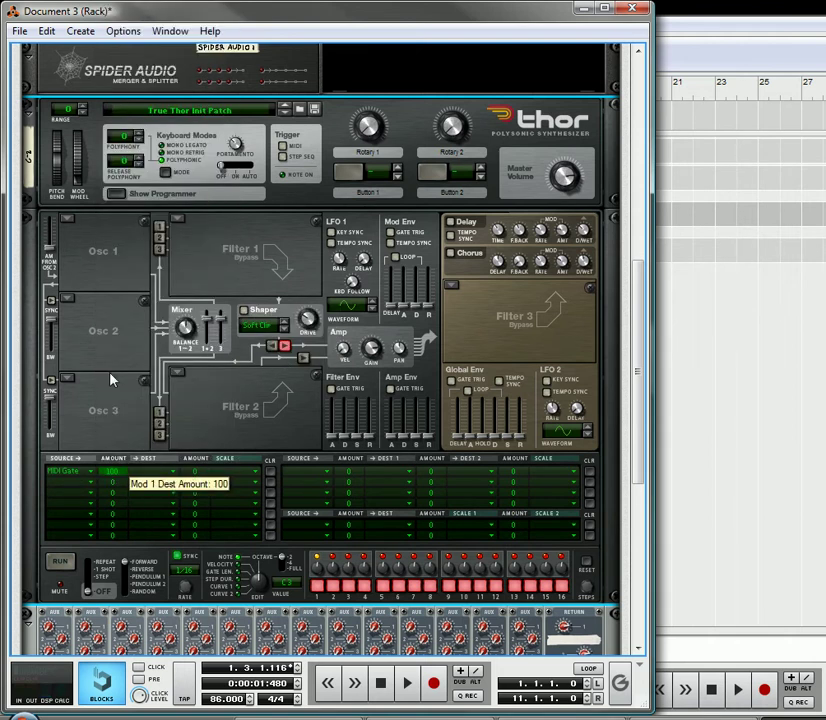
Step: Route that modulation row to CV Out 1, scaled by MIDI Key Velocity
{"action": "left_click", "coordinate": [142, 474]}
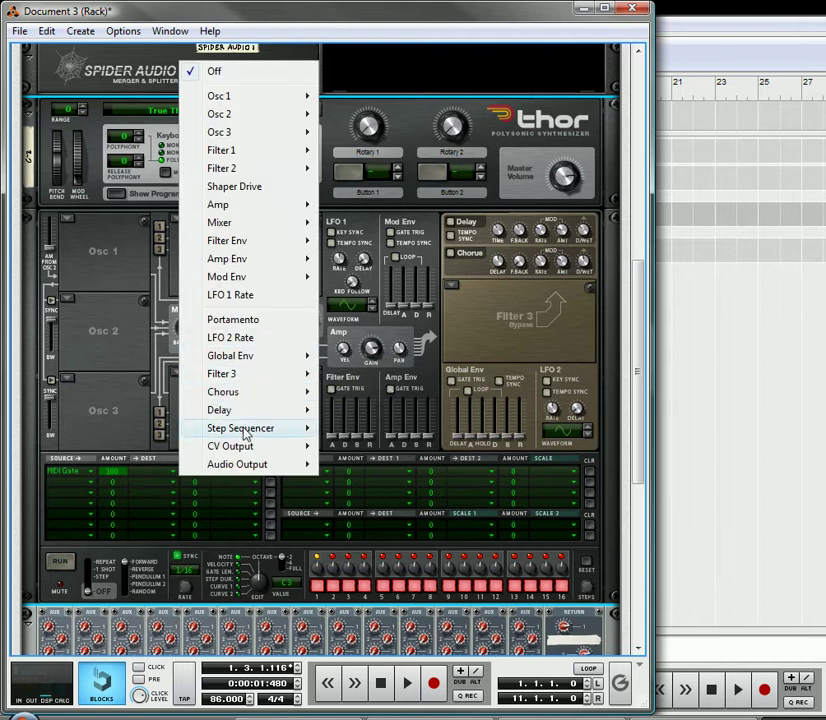
{"action": "mouse_move", "coordinate": [250, 452]}
{"action": "left_click", "coordinate": [383, 455]}
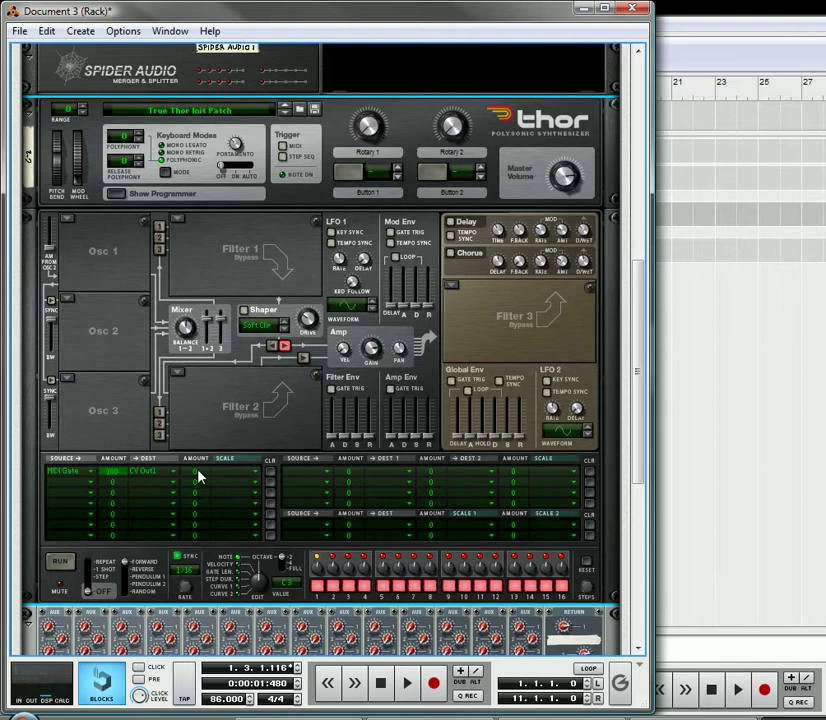
{"action": "left_click", "coordinate": [258, 475]}
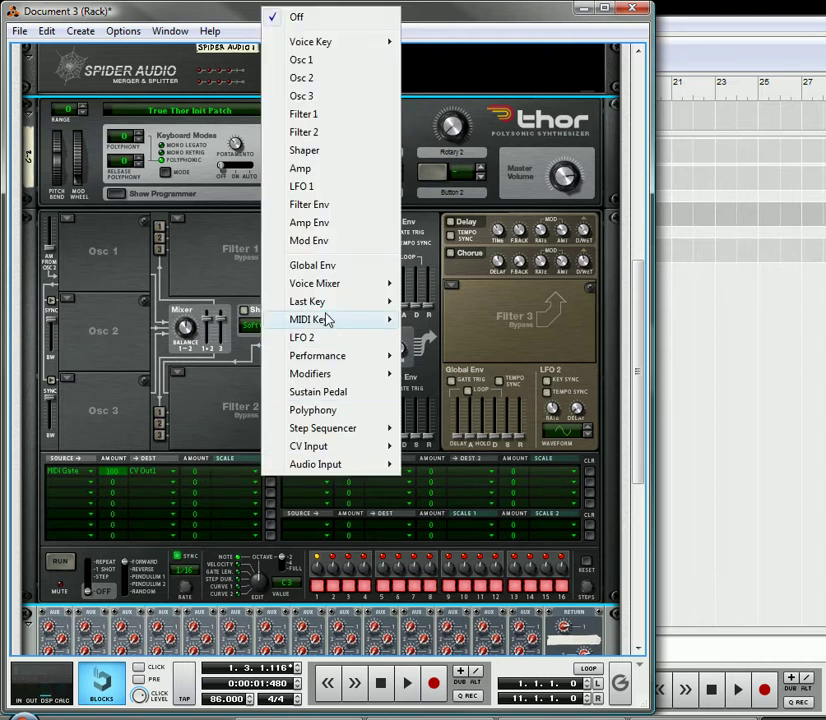
{"action": "mouse_move", "coordinate": [326, 310]}
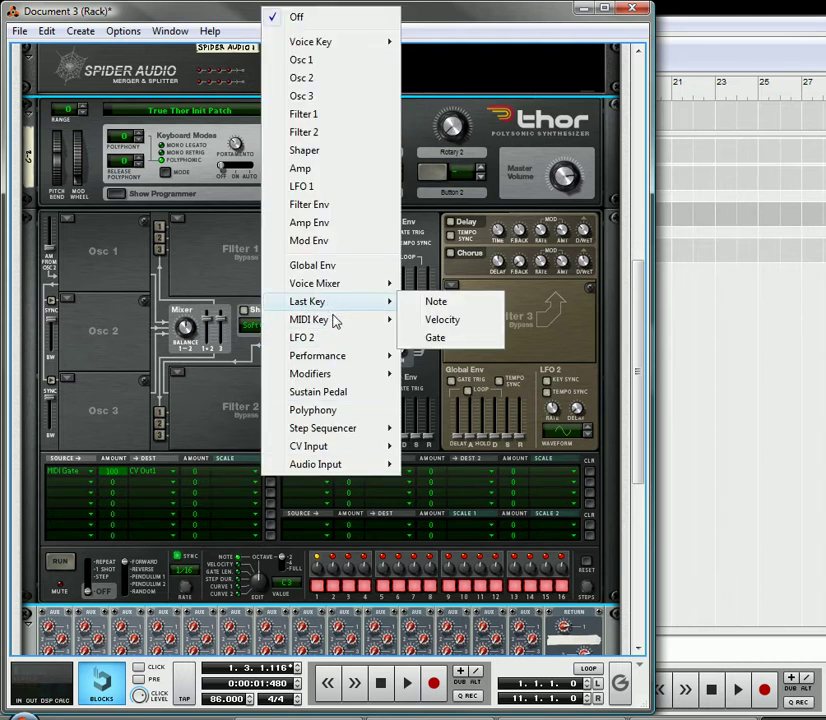
{"action": "left_click", "coordinate": [455, 341]}
{"action": "scroll", "coordinate": [235, 485], "scroll_direction": "up", "scroll_amount": 5}
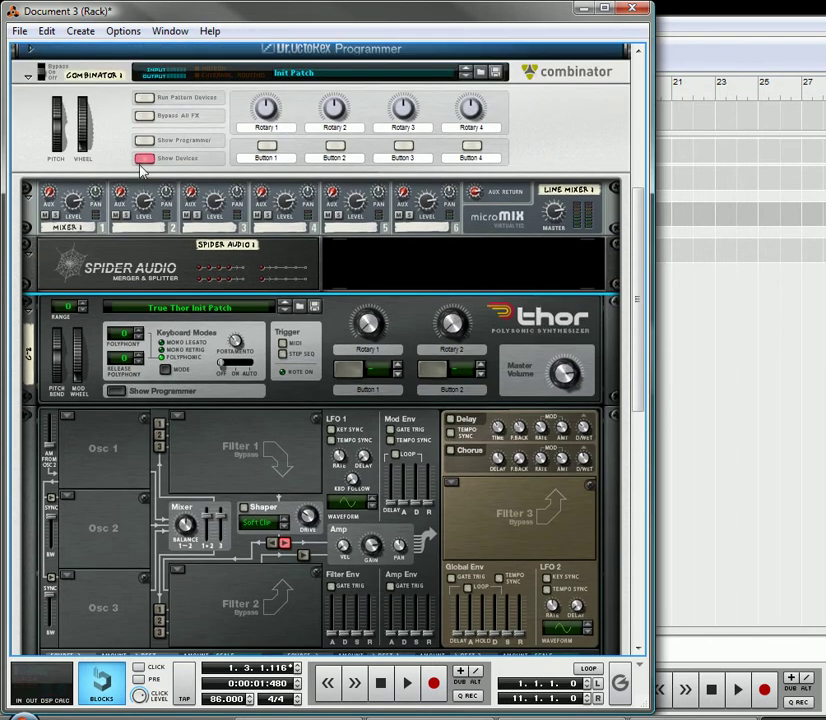
Step: Show the Combinator programmer and restrict the C-2 Thor's key range to the single key C-2
{"action": "left_click", "coordinate": [145, 141]}
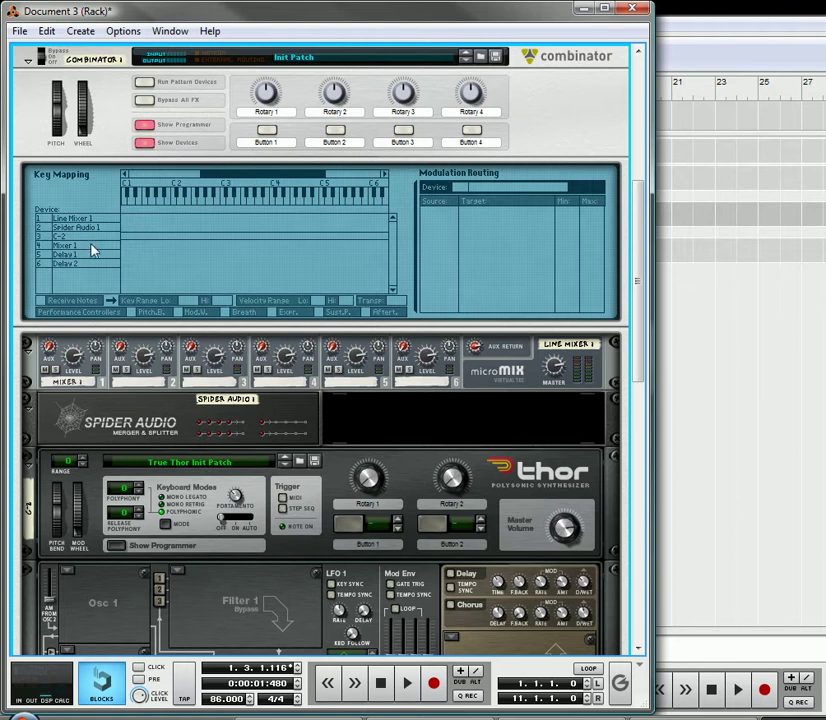
{"action": "left_click", "coordinate": [102, 238]}
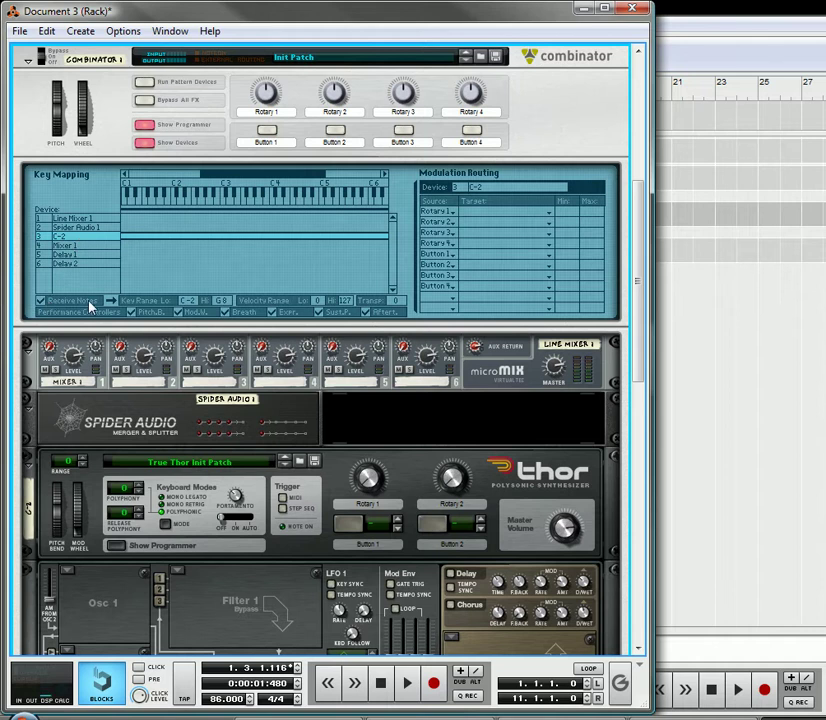
{"action": "left_click_drag", "start_coordinate": [233, 176], "coordinate": [127, 181]}
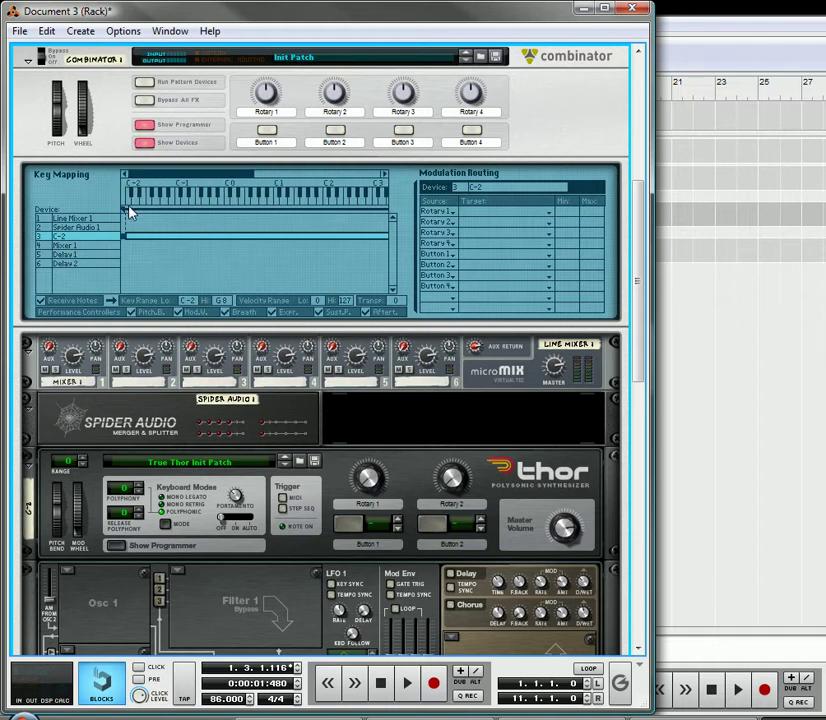
{"action": "left_click_drag", "start_coordinate": [224, 302], "coordinate": [218, 667]}
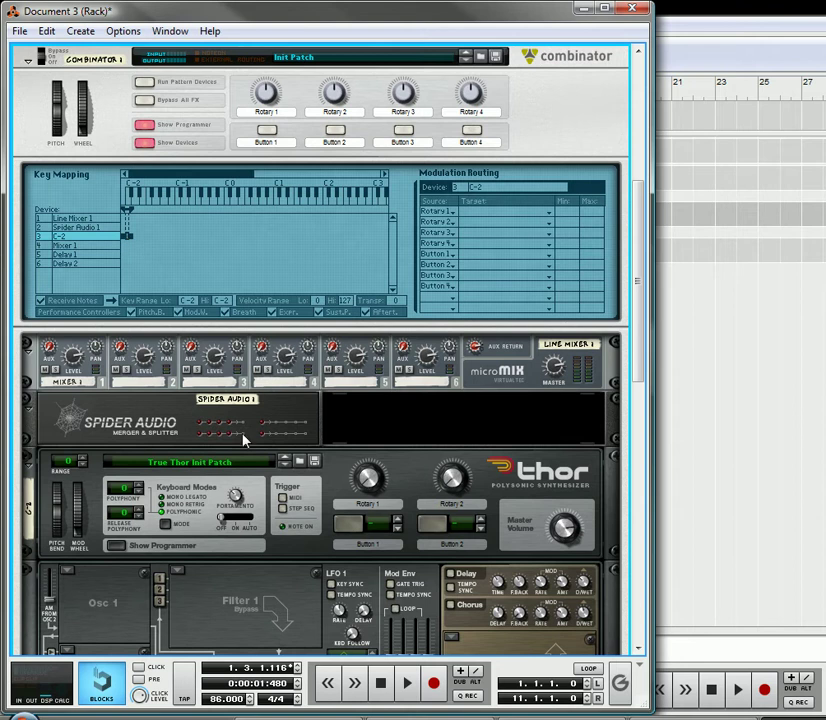
{"action": "scroll", "coordinate": [273, 476], "scroll_direction": "down", "scroll_amount": 5}
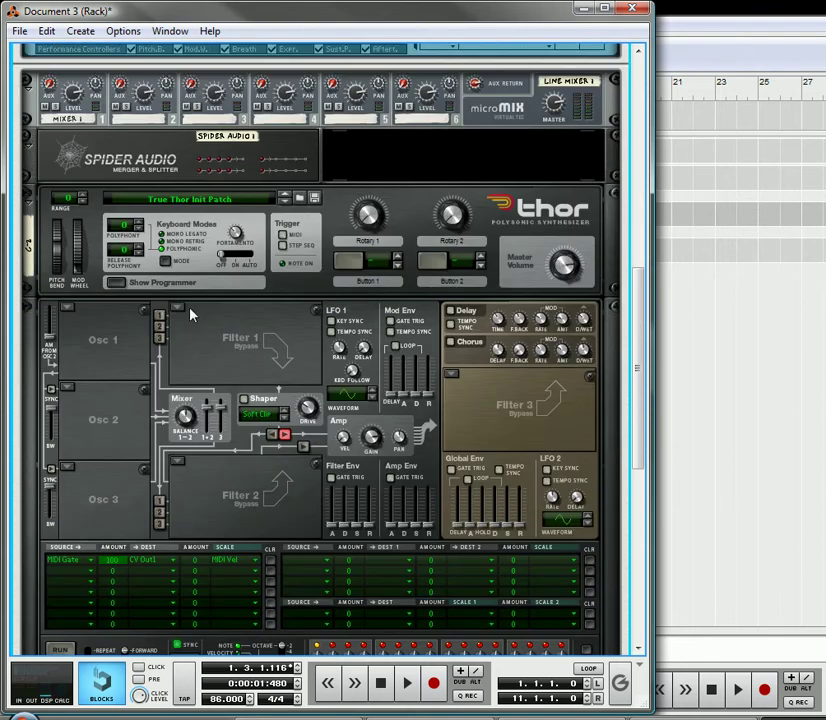
Step: Hide Thor's programmer and add a Kong Drum Designer to the rack
{"action": "left_click", "coordinate": [119, 283]}
{"action": "scroll", "coordinate": [130, 283], "scroll_direction": "down", "scroll_amount": 3}
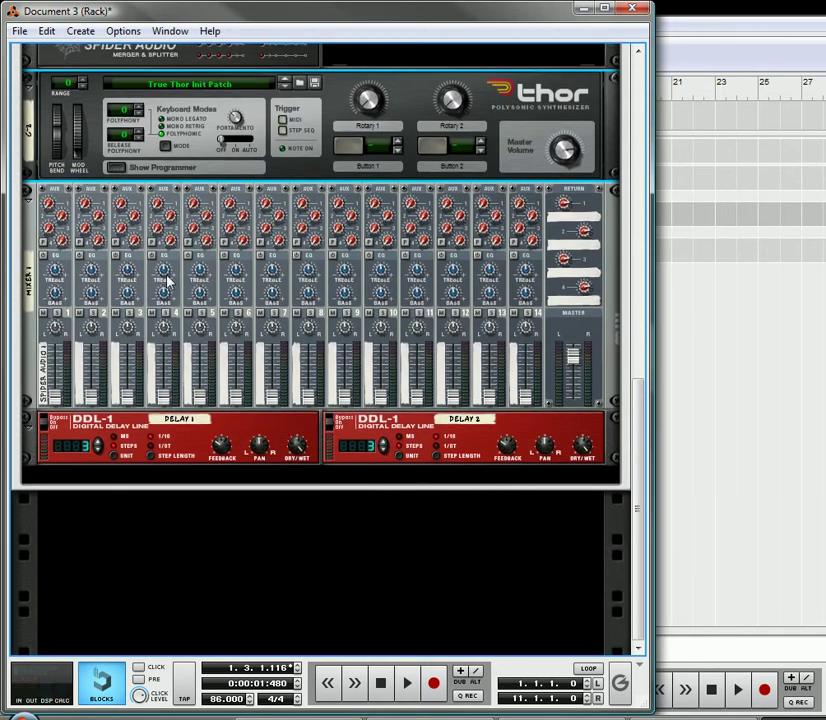
{"action": "right_click", "coordinate": [231, 477]}
{"action": "mouse_move", "coordinate": [310, 200]}
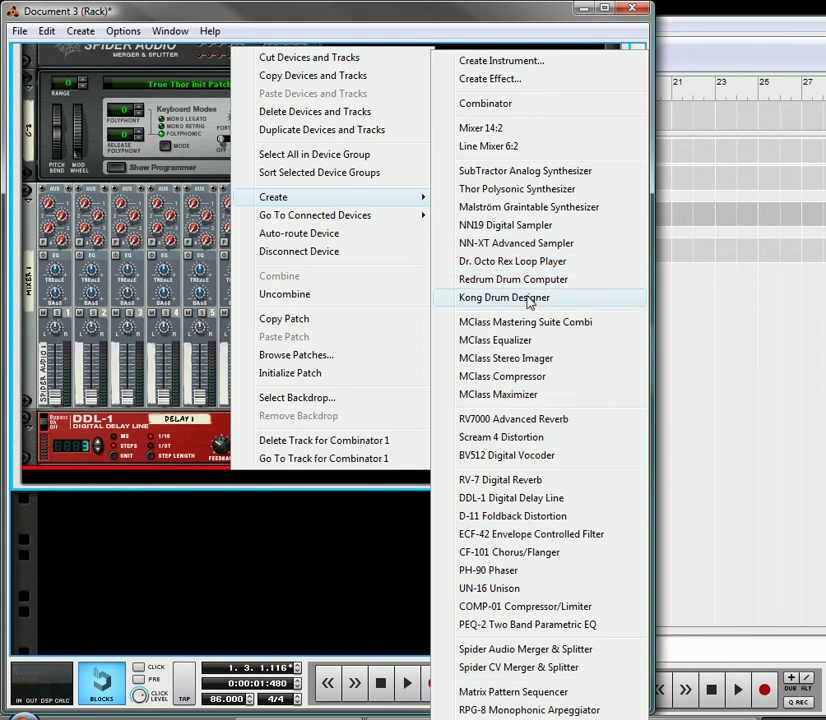
{"action": "left_click", "coordinate": [528, 298]}
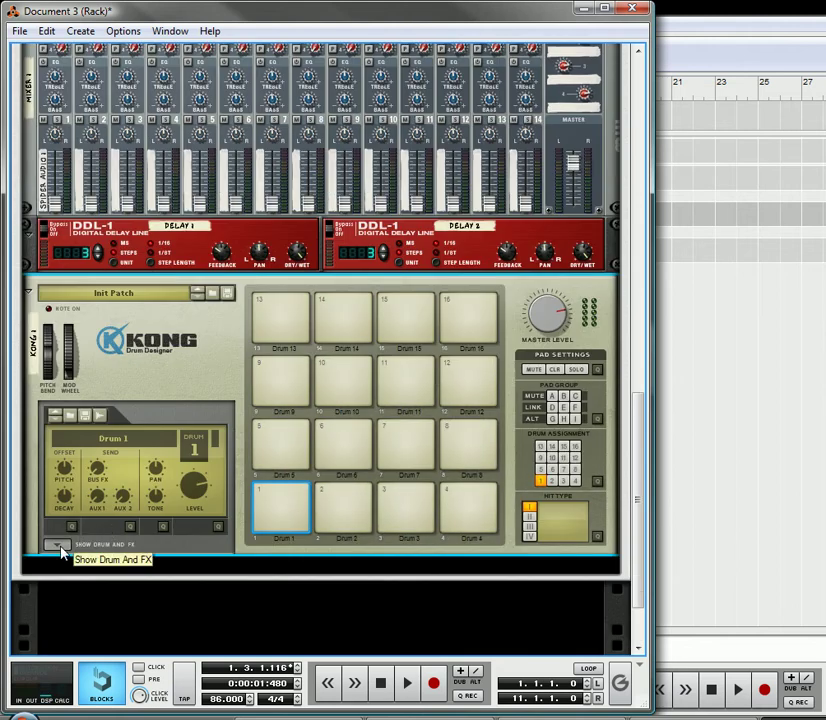
Step: Load Tape Echo as Kong's bus FX and Ring Modulator as master FX with frequency 77
{"action": "left_click", "coordinate": [57, 546]}
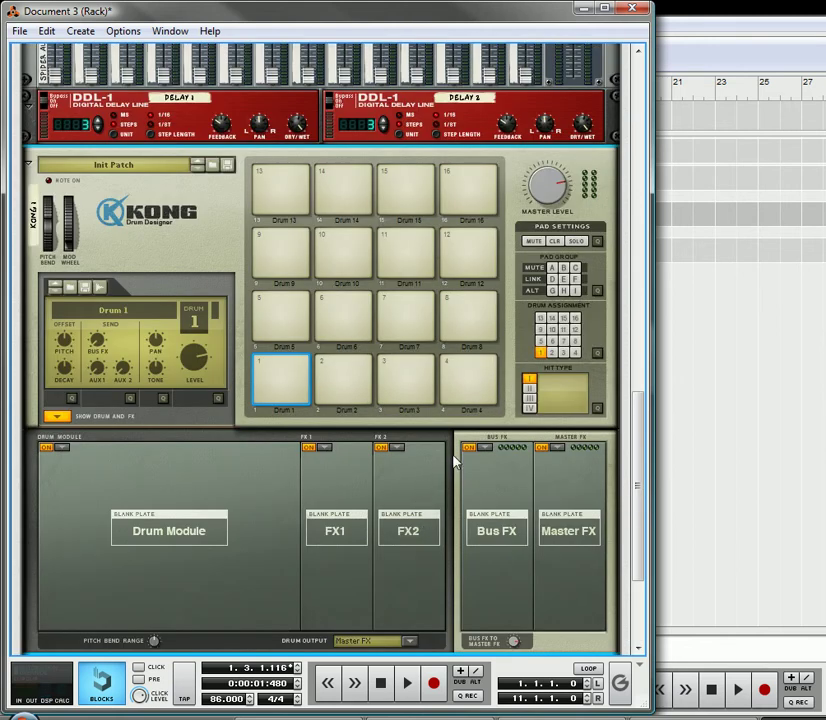
{"action": "left_click", "coordinate": [486, 449]}
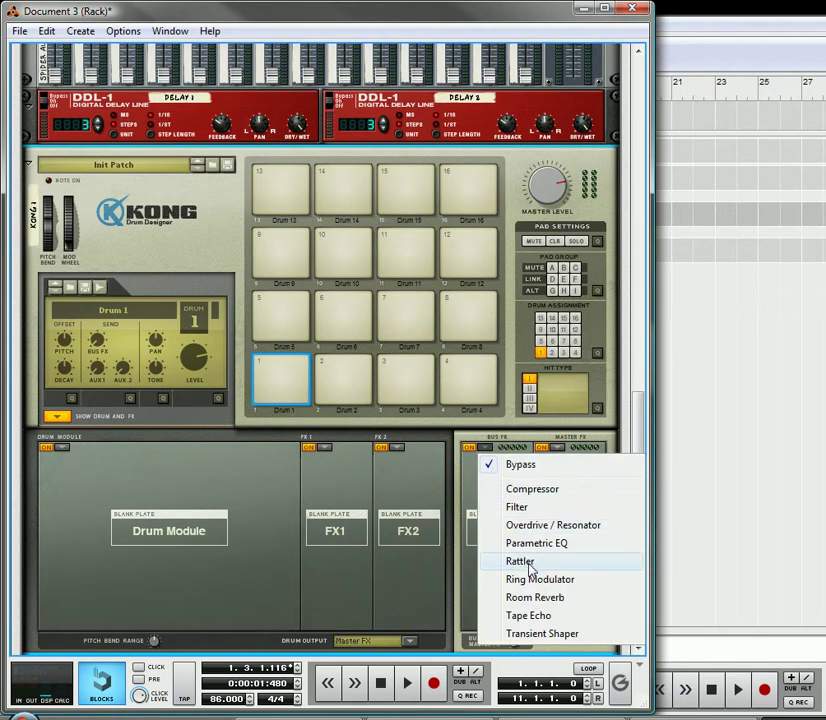
{"action": "left_click", "coordinate": [510, 615]}
{"action": "left_click", "coordinate": [556, 448]}
{"action": "left_click", "coordinate": [575, 579]}
{"action": "left_click_drag", "start_coordinate": [582, 484], "coordinate": [582, 472]}
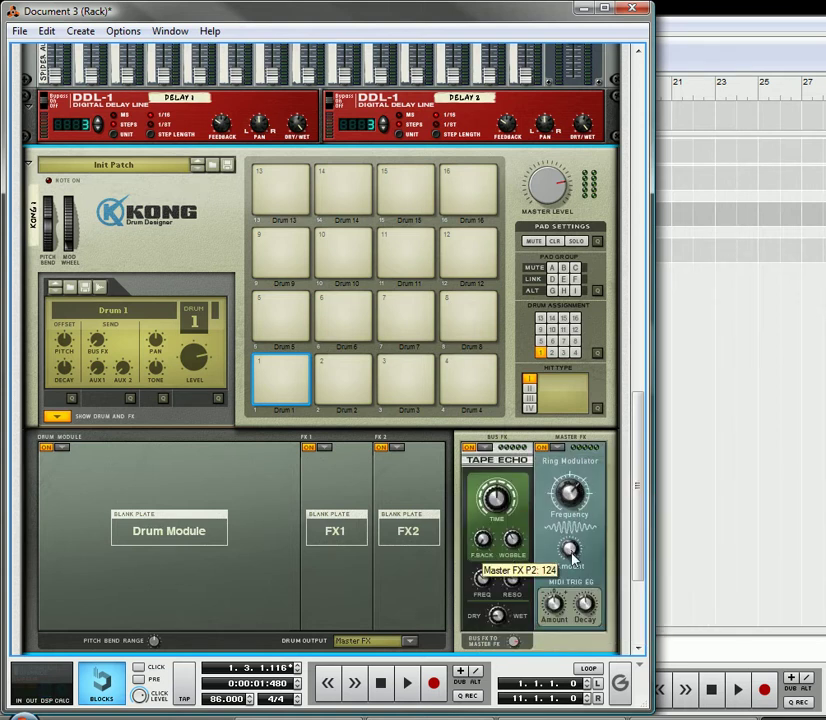
{"action": "key", "text": "Tab"}
Step: Cable Kong's Main Audio Out into the mixer's channel 2 inputs
{"action": "scroll", "coordinate": [280, 365], "scroll_direction": "up", "scroll_amount": 6}
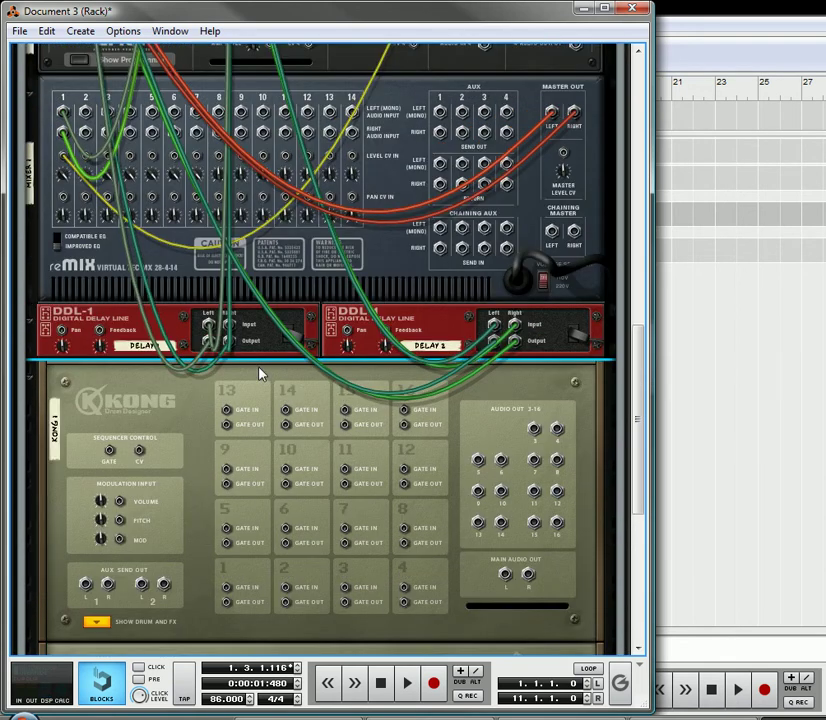
{"action": "scroll", "coordinate": [258, 373], "scroll_direction": "up", "scroll_amount": 2}
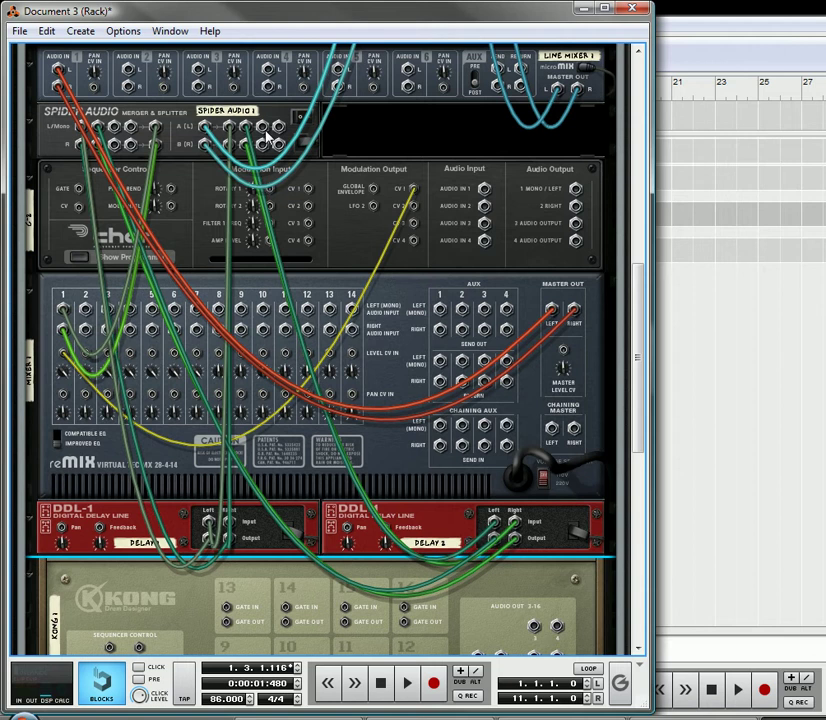
{"action": "left_click_drag", "start_coordinate": [268, 148], "coordinate": [84, 572]}
{"action": "left_click_drag", "start_coordinate": [512, 400], "coordinate": [85, 130]}
Step: Collapse Kong's drum and FX panel and flip the rack to the front
{"action": "scroll", "coordinate": [205, 265], "scroll_direction": "down", "scroll_amount": 2}
{"action": "scroll", "coordinate": [205, 262], "scroll_direction": "down", "scroll_amount": 1}
{"action": "scroll", "coordinate": [95, 508], "scroll_direction": "down", "scroll_amount": 2}
{"action": "left_click", "coordinate": [97, 425]}
{"action": "scroll", "coordinate": [40, 285], "scroll_direction": "up", "scroll_amount": 2}
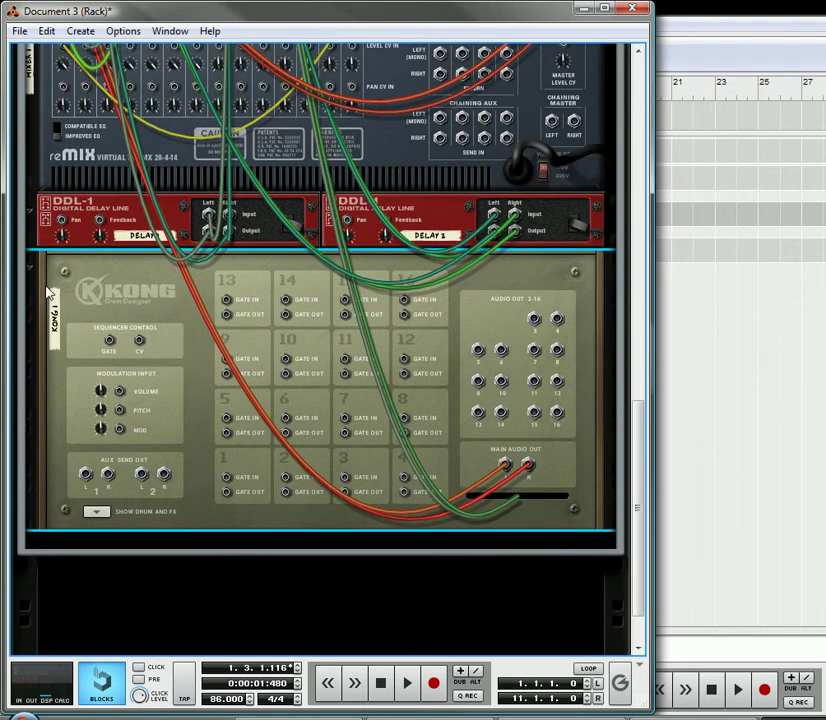
{"action": "key", "text": "Tab"}
Step: Duplicate the Thor synth and name the copy 'C#2'
{"action": "scroll", "coordinate": [140, 270], "scroll_direction": "up", "scroll_amount": 6}
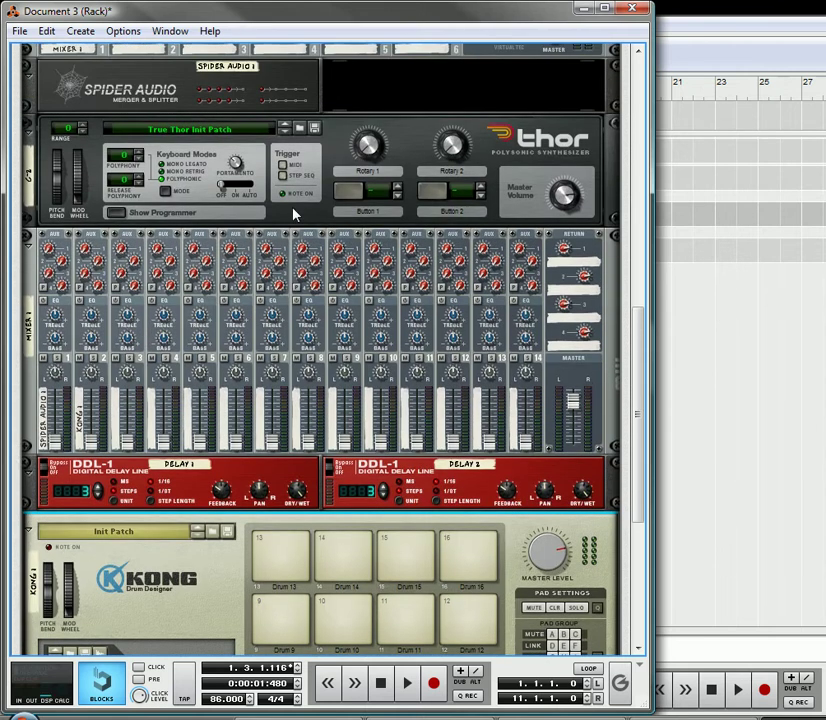
{"action": "right_click", "coordinate": [295, 214]}
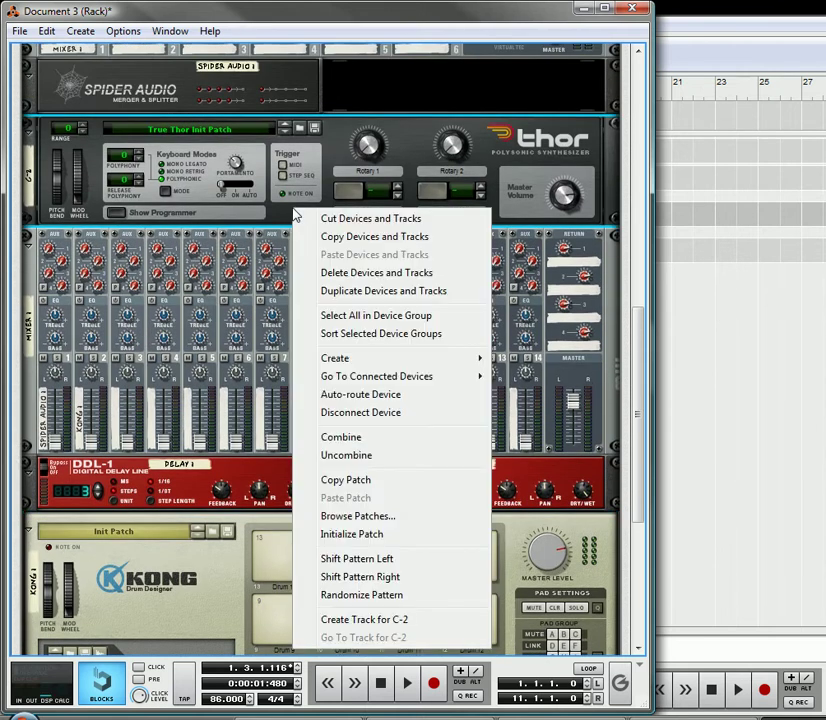
{"action": "left_click", "coordinate": [372, 291]}
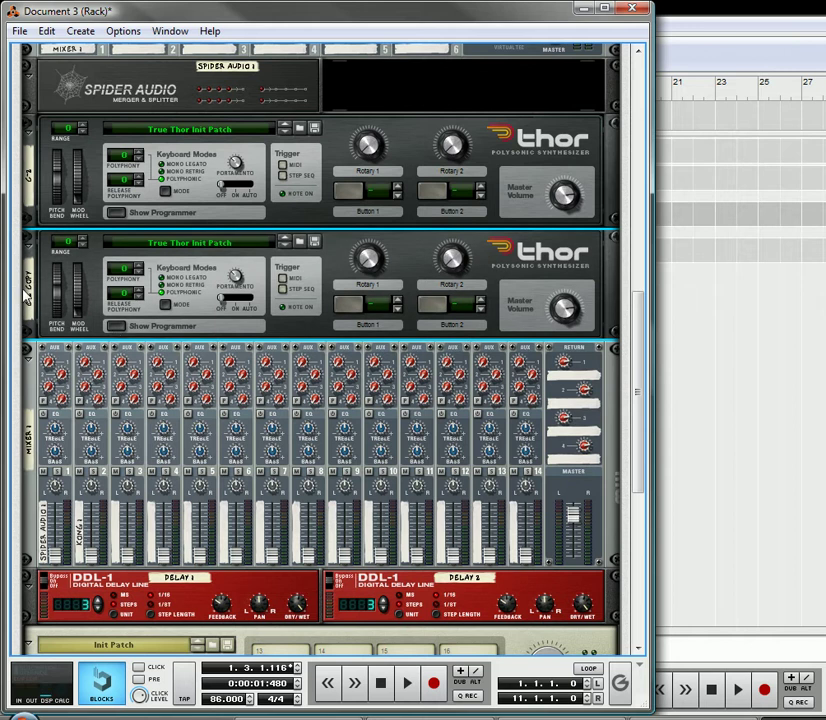
{"action": "double_click", "coordinate": [32, 301]}
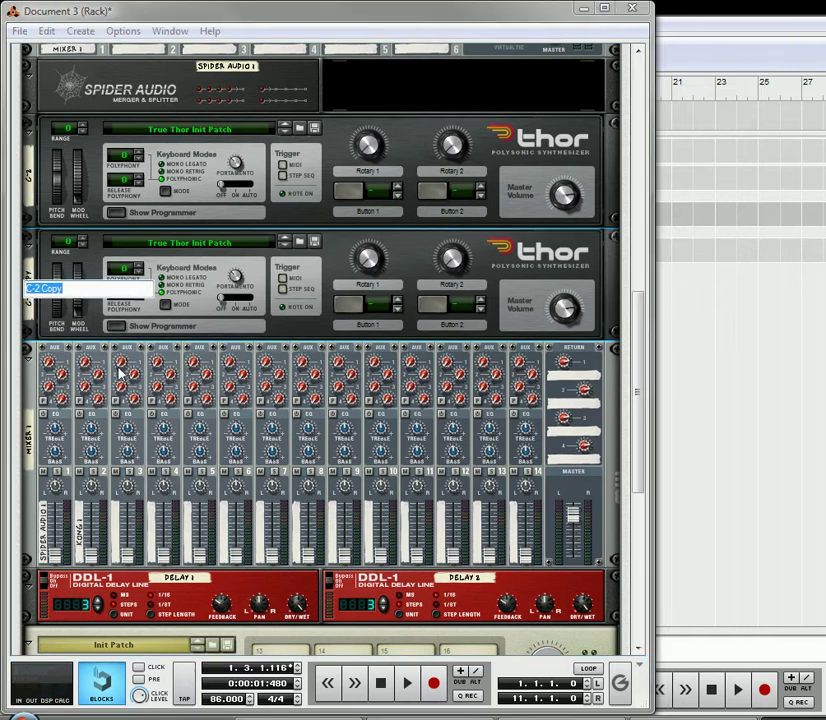
{"action": "type", "text": "C"}
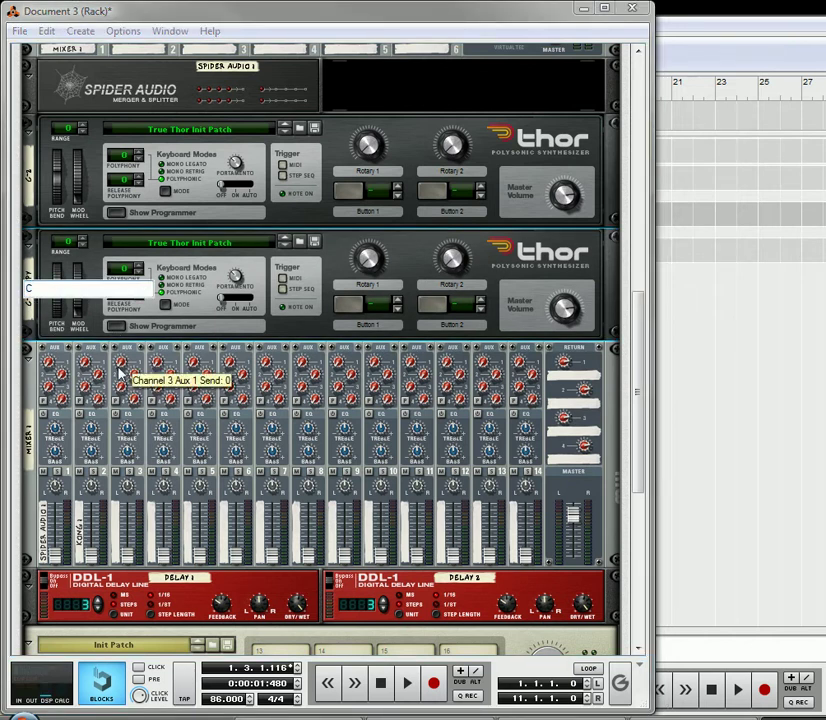
{"action": "type", "text": "#2"}
{"action": "key", "text": "Return"}
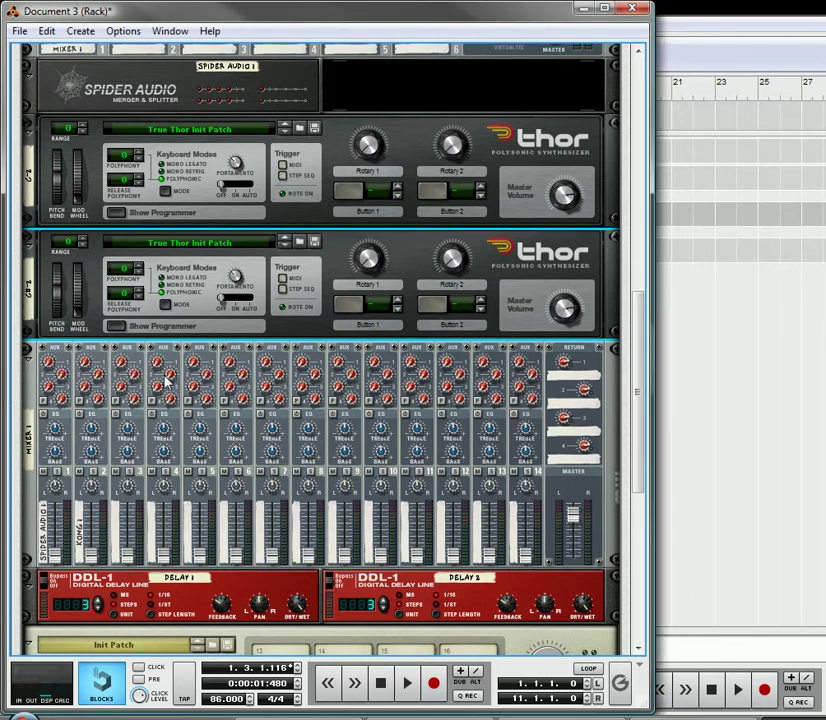
{"action": "key", "text": "Tab"}
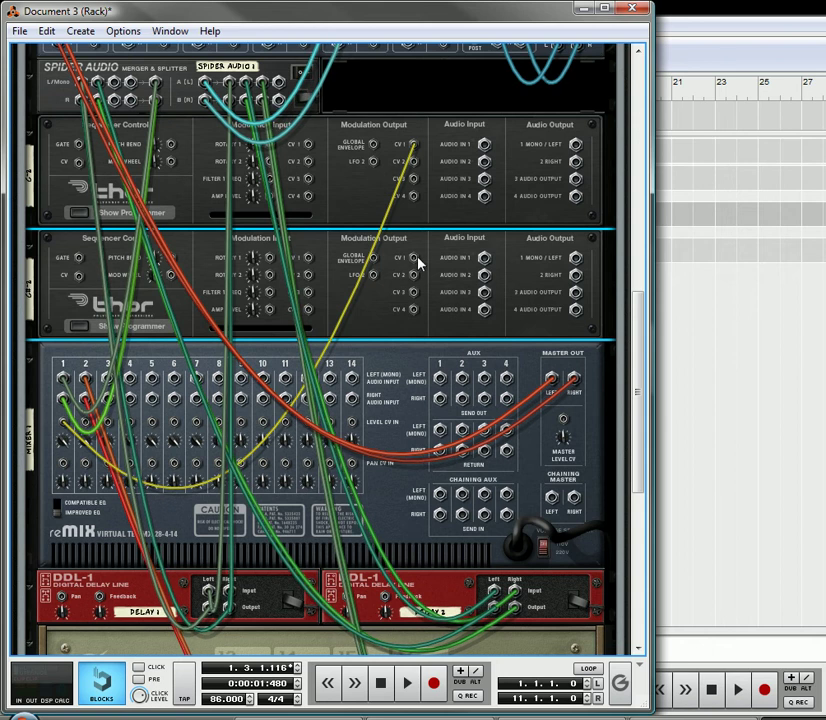
Step: Patch Thor 2's CV 1 output into mixer channel 2's Level CV input, then return to the front
{"action": "left_click_drag", "start_coordinate": [413, 258], "coordinate": [86, 424]}
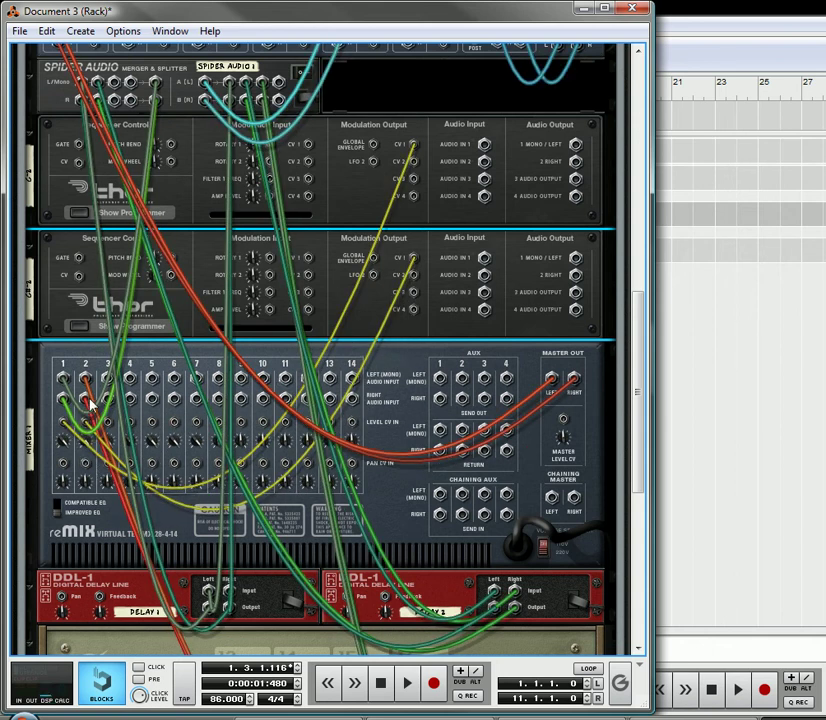
{"action": "key", "text": "Tab"}
{"action": "scroll", "coordinate": [158, 262], "scroll_direction": "up", "scroll_amount": 5}
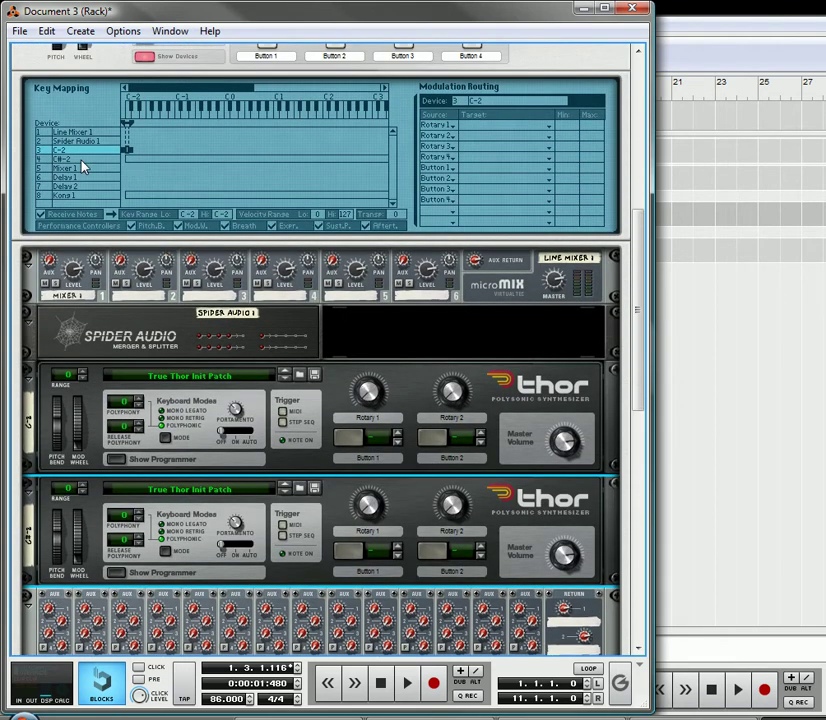
Step: Set the C#-2 Thor's key range in Key Mapping to the single key C#-2
{"action": "left_click", "coordinate": [68, 196]}
{"action": "left_click", "coordinate": [70, 159]}
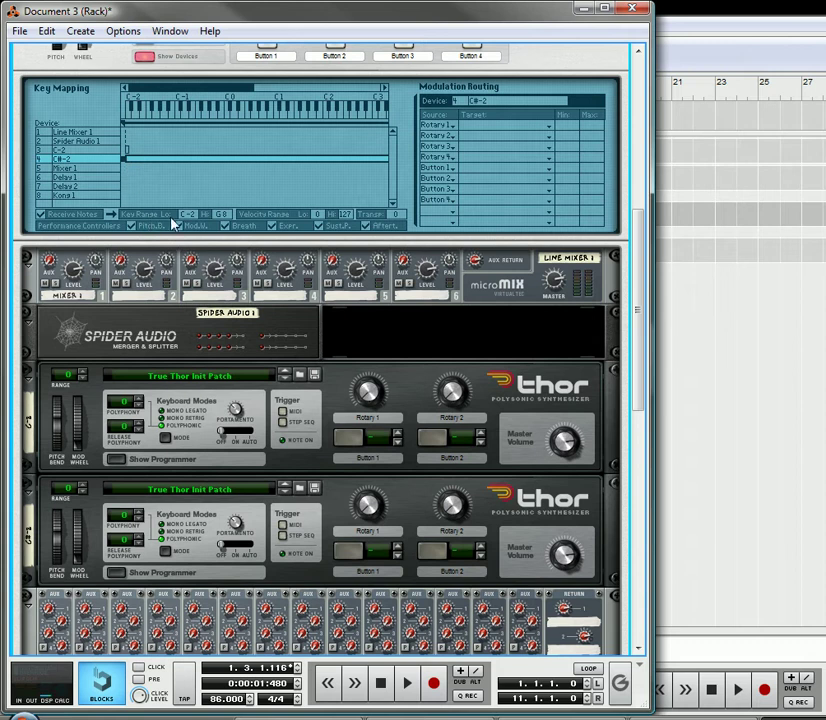
{"action": "left_click_drag", "start_coordinate": [193, 220], "coordinate": [273, 589]}
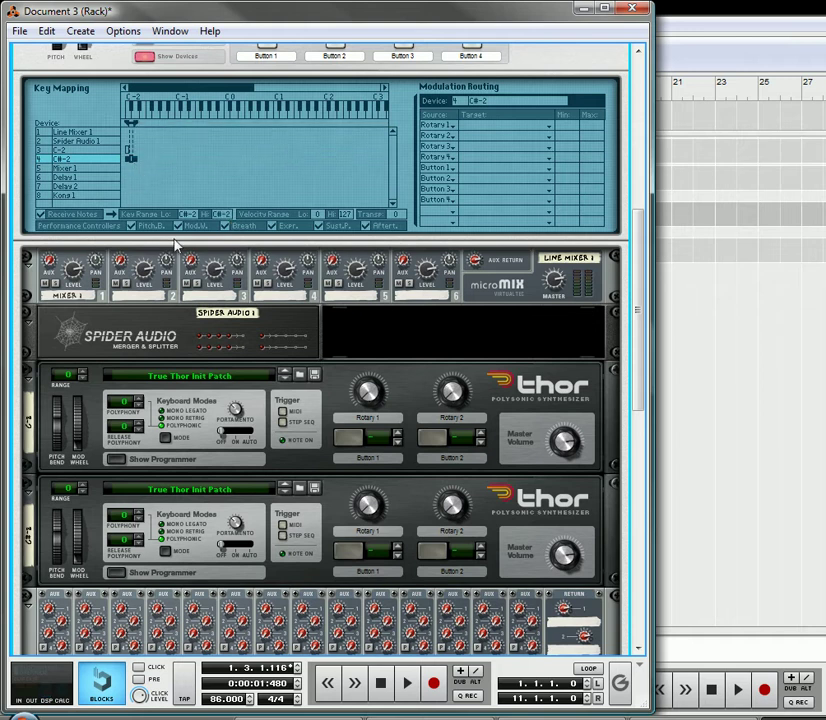
{"action": "scroll", "coordinate": [211, 310], "scroll_direction": "down", "scroll_amount": 1}
{"action": "scroll", "coordinate": [215, 330], "scroll_direction": "up", "scroll_amount": 8}
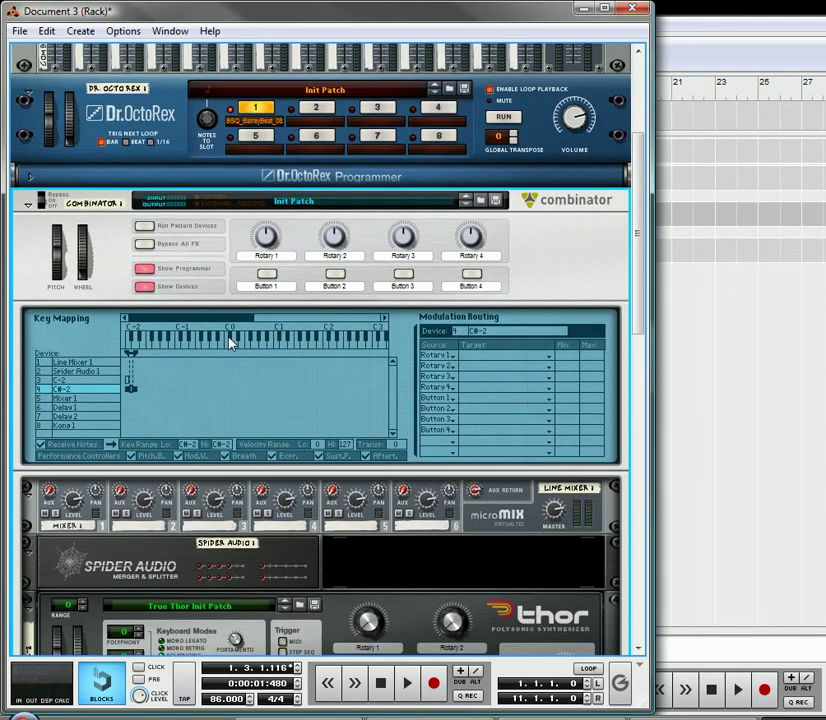
Step: Shift the on-screen piano keys to octave C-2, move the window aside, and flip the rack
{"action": "scroll", "coordinate": [427, 357], "scroll_direction": "down", "scroll_amount": 3}
{"action": "scroll", "coordinate": [427, 357], "scroll_direction": "down", "scroll_amount": 3}
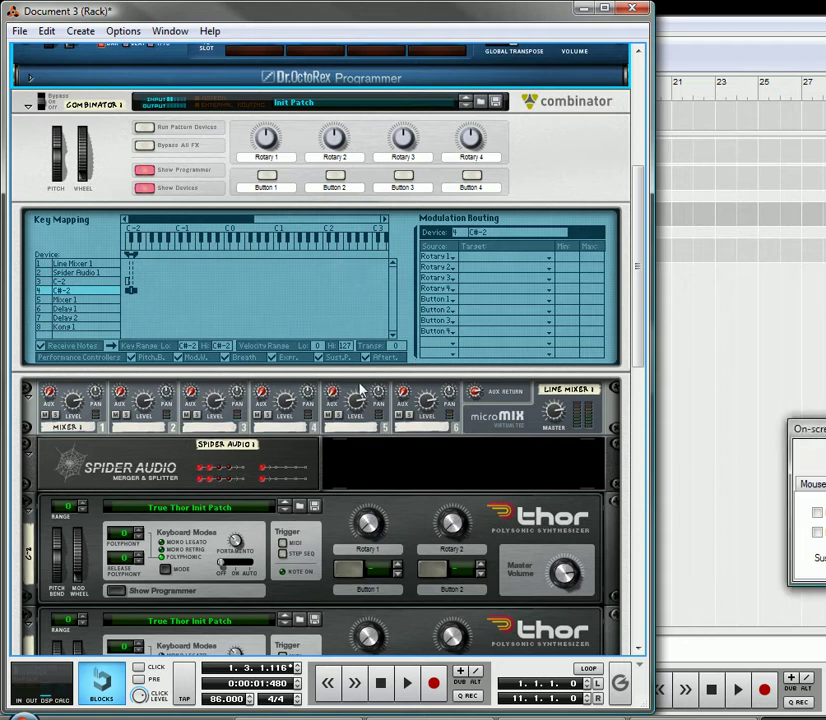
{"action": "left_click_drag", "start_coordinate": [820, 428], "coordinate": [465, 497]}
{"action": "key", "text": "z"}
{"action": "key", "text": "z"}
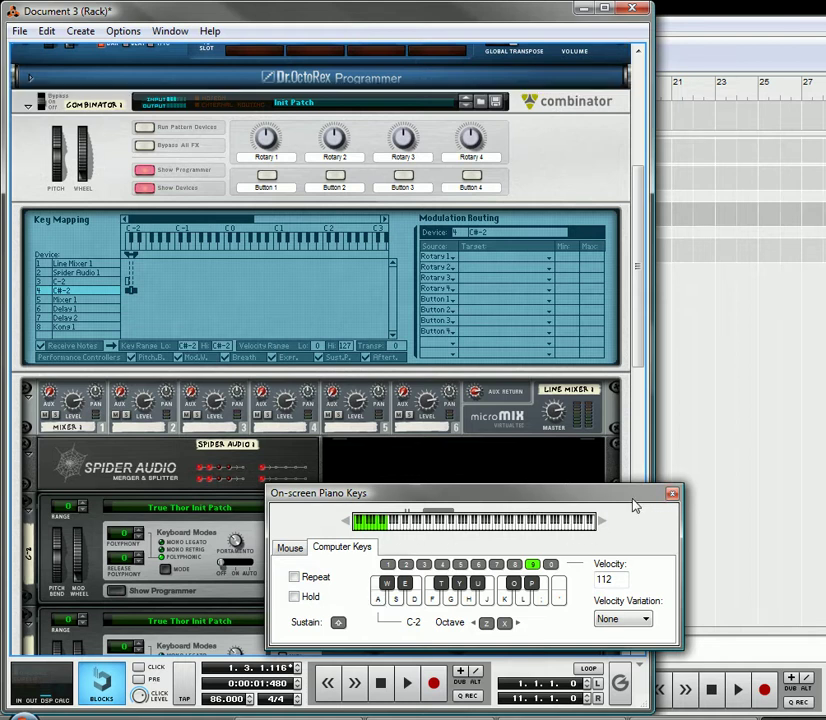
{"action": "left_click_drag", "start_coordinate": [634, 506], "coordinate": [825, 450]}
{"action": "key", "text": "Tab"}
{"action": "scroll", "coordinate": [448, 352], "scroll_direction": "down", "scroll_amount": 3}
Step: Flip the rack from its rear cabling back to the front panels
{"action": "scroll", "coordinate": [477, 305], "scroll_direction": "up", "scroll_amount": 3}
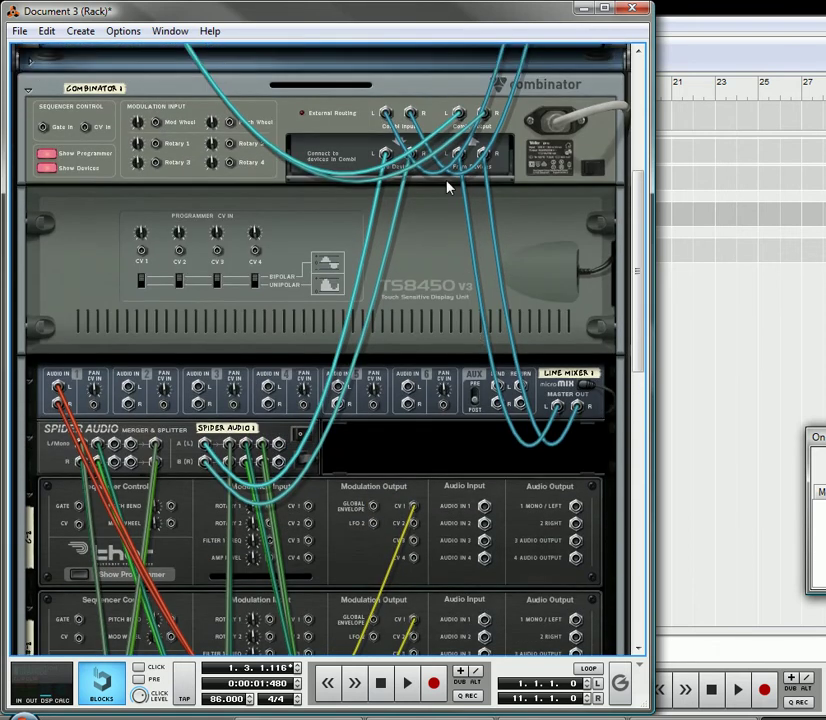
{"action": "scroll", "coordinate": [443, 369], "scroll_direction": "down", "scroll_amount": 5}
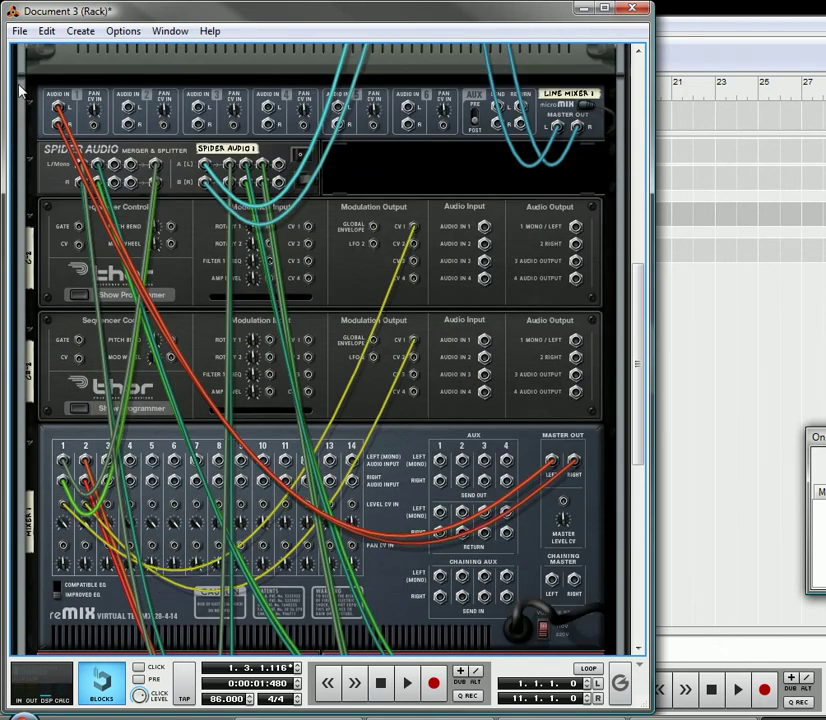
{"action": "scroll", "coordinate": [317, 230], "scroll_direction": "up", "scroll_amount": 6}
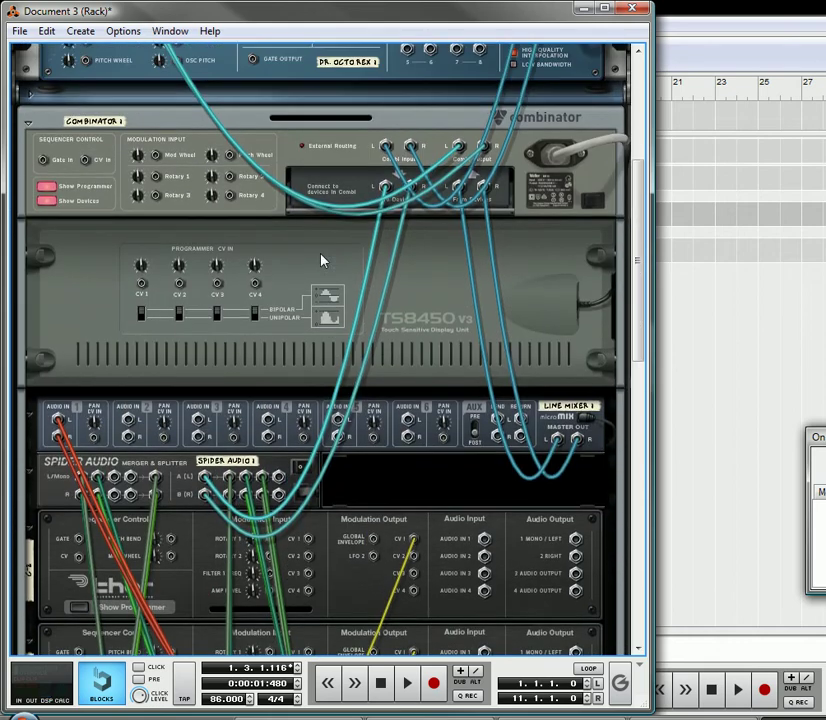
{"action": "scroll", "coordinate": [322, 261], "scroll_direction": "up", "scroll_amount": 4}
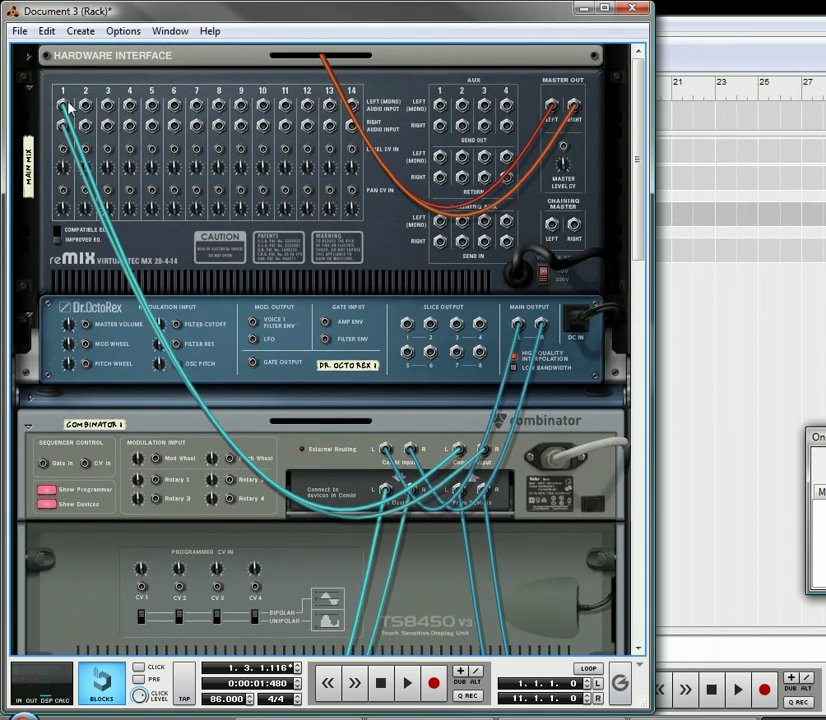
{"action": "scroll", "coordinate": [199, 365], "scroll_direction": "down", "scroll_amount": 10}
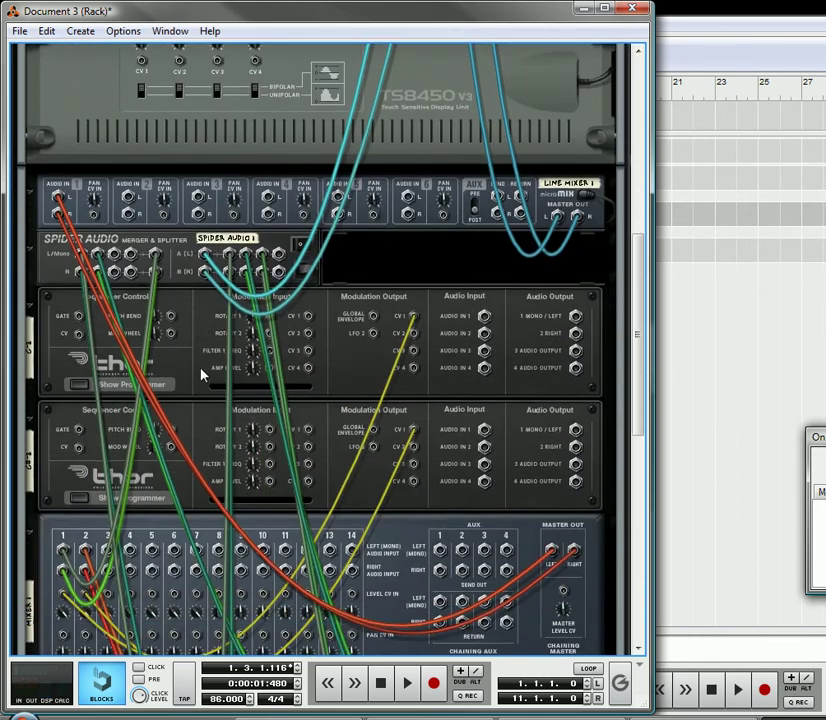
{"action": "key", "text": "Tab"}
{"action": "scroll", "coordinate": [205, 372], "scroll_direction": "up", "scroll_amount": 2}
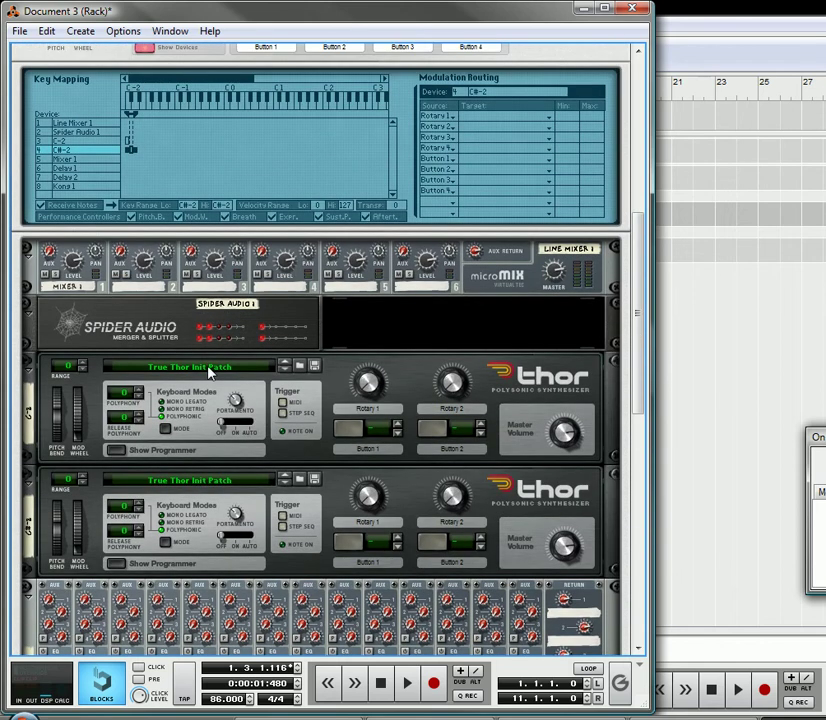
{"action": "scroll", "coordinate": [209, 370], "scroll_direction": "down", "scroll_amount": 3}
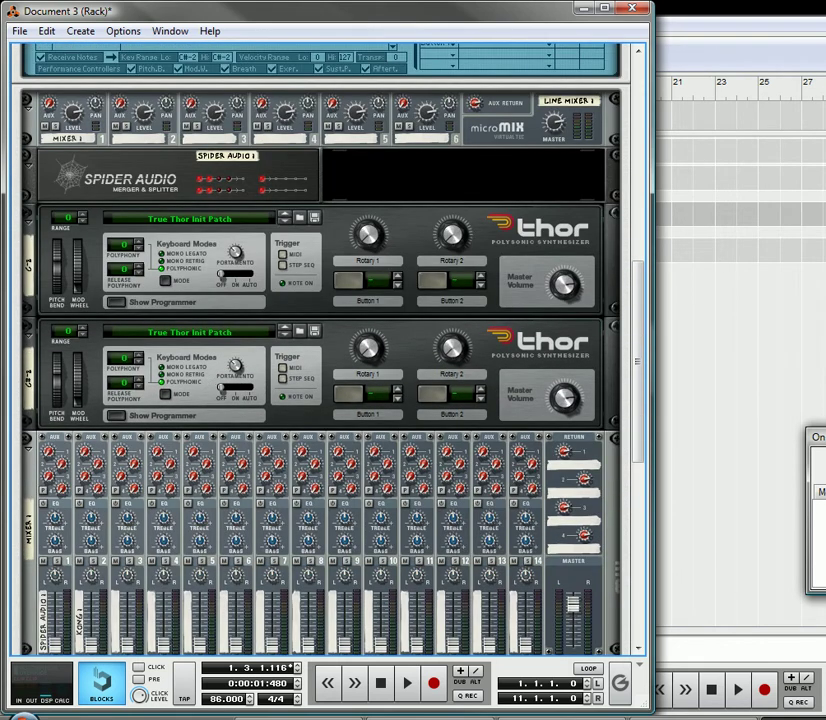
Step: Select the Combinator 1 track in the sequencer, then return to the rack window
{"action": "left_click", "coordinate": [767, 318]}
{"action": "left_click", "coordinate": [72, 263]}
{"action": "key", "text": "alt+Tab"}
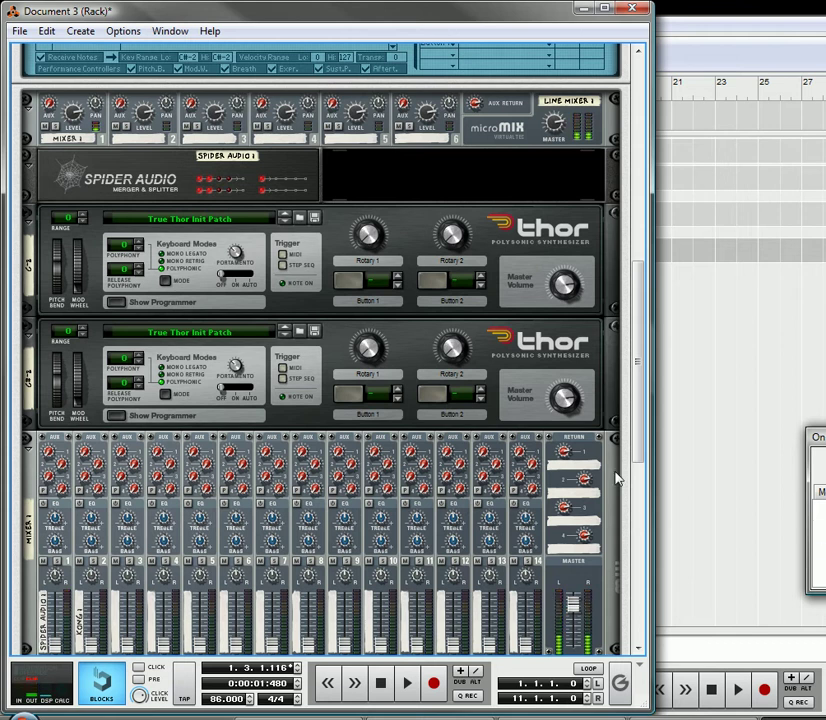
{"action": "scroll", "coordinate": [393, 342], "scroll_direction": "down", "scroll_amount": 2}
{"action": "scroll", "coordinate": [393, 342], "scroll_direction": "down", "scroll_amount": 4}
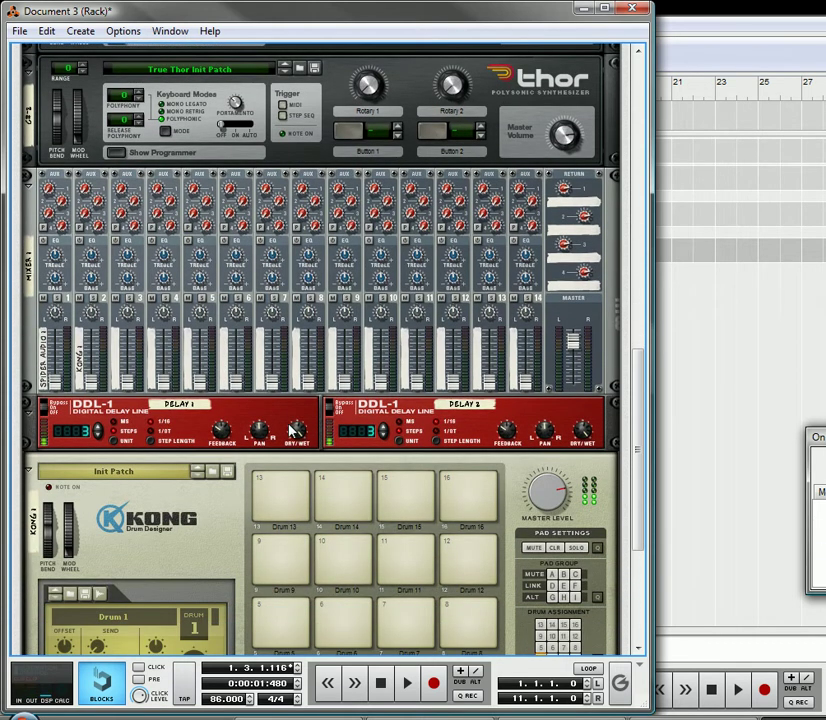
Step: Raise Delay 2's delay time to 5, leaving Delay 1 at 3
{"action": "left_click", "coordinate": [294, 438]}
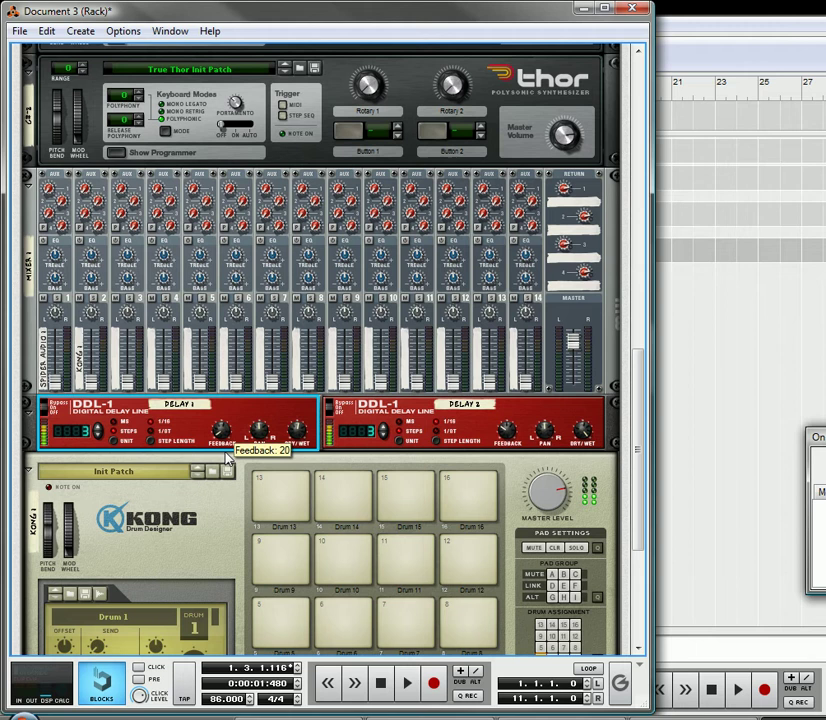
{"action": "left_click", "coordinate": [508, 440]}
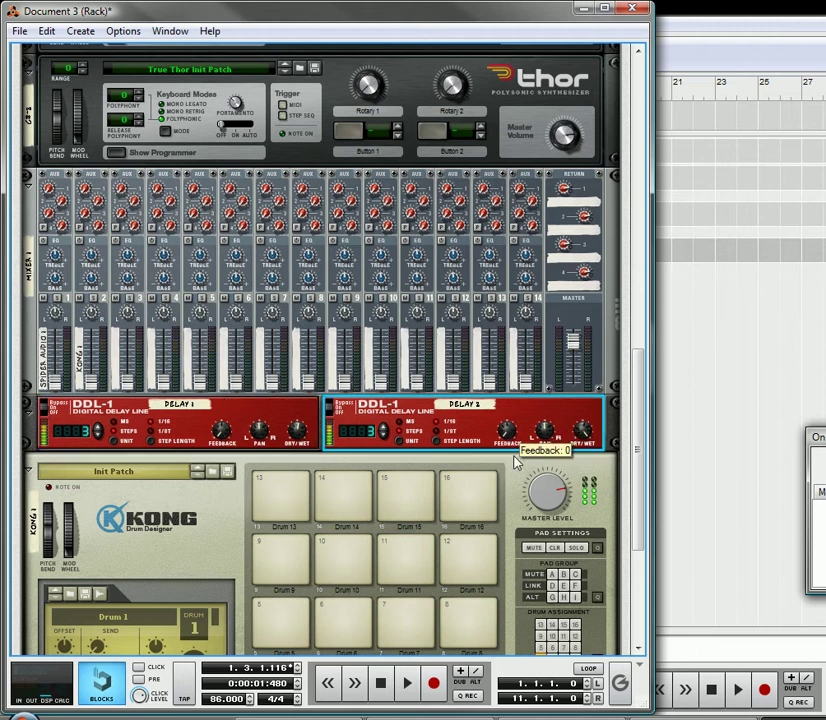
{"action": "left_click", "coordinate": [265, 432]}
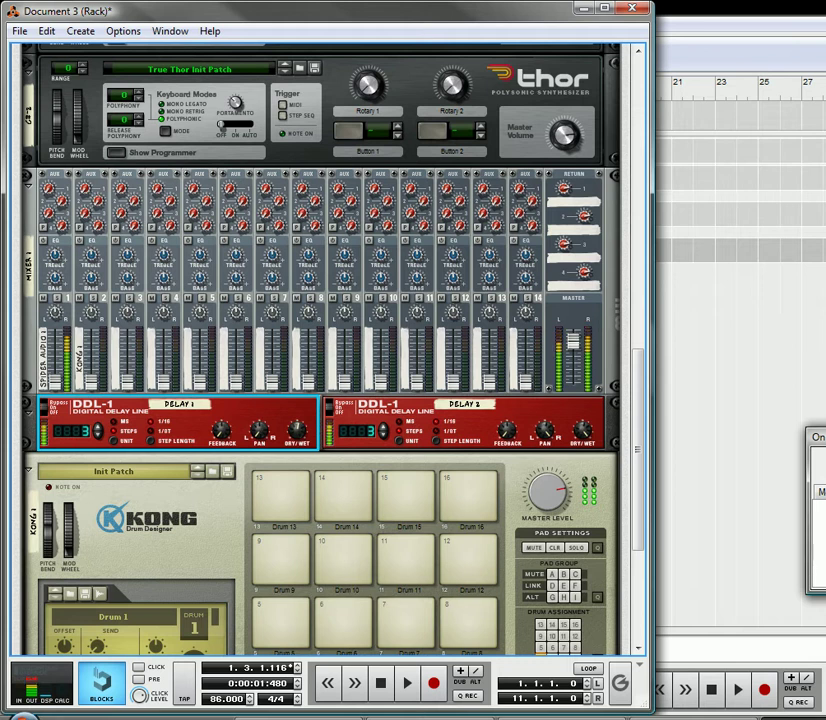
{"action": "left_click", "coordinate": [381, 429]}
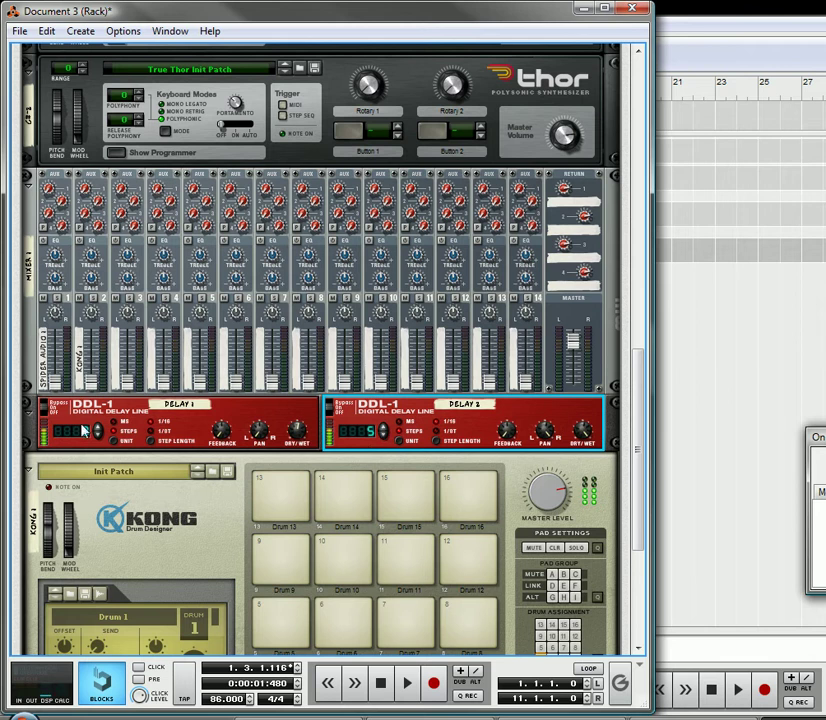
{"action": "scroll", "coordinate": [113, 415], "scroll_direction": "up", "scroll_amount": 1}
Step: Add an MClass Maximizer (M Maximizer 1) directly below Delay 2
{"action": "key", "text": "Tab"}
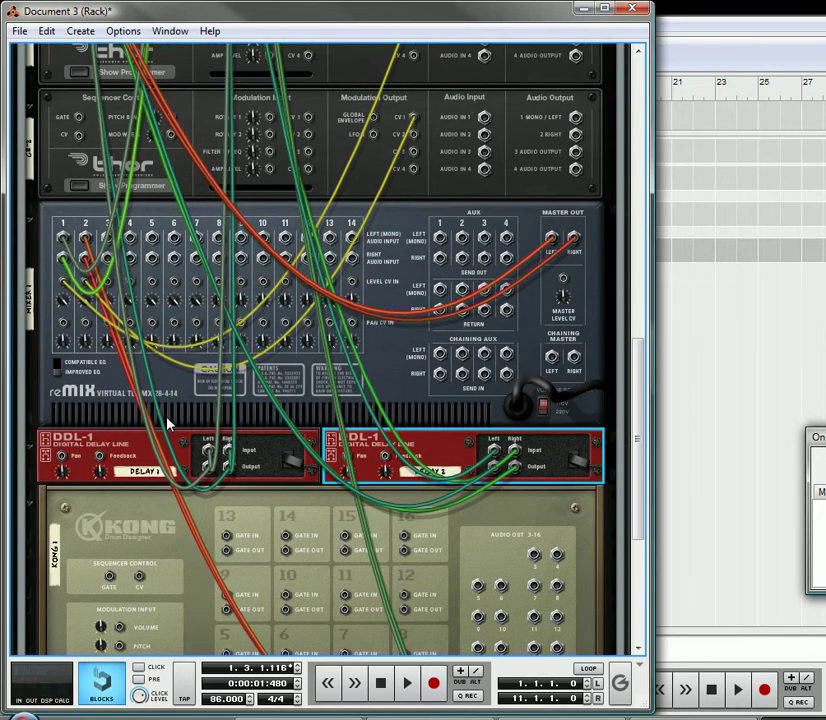
{"action": "scroll", "coordinate": [279, 430], "scroll_direction": "down", "scroll_amount": 2}
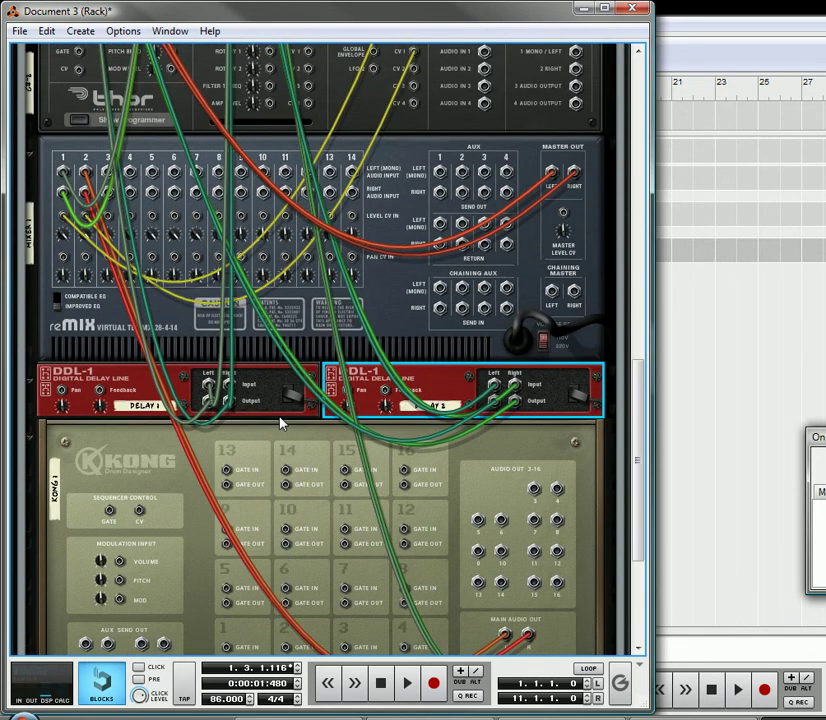
{"action": "scroll", "coordinate": [275, 420], "scroll_direction": "up", "scroll_amount": 2}
{"action": "right_click", "coordinate": [295, 465]}
{"action": "key", "text": "ctrl+d"}
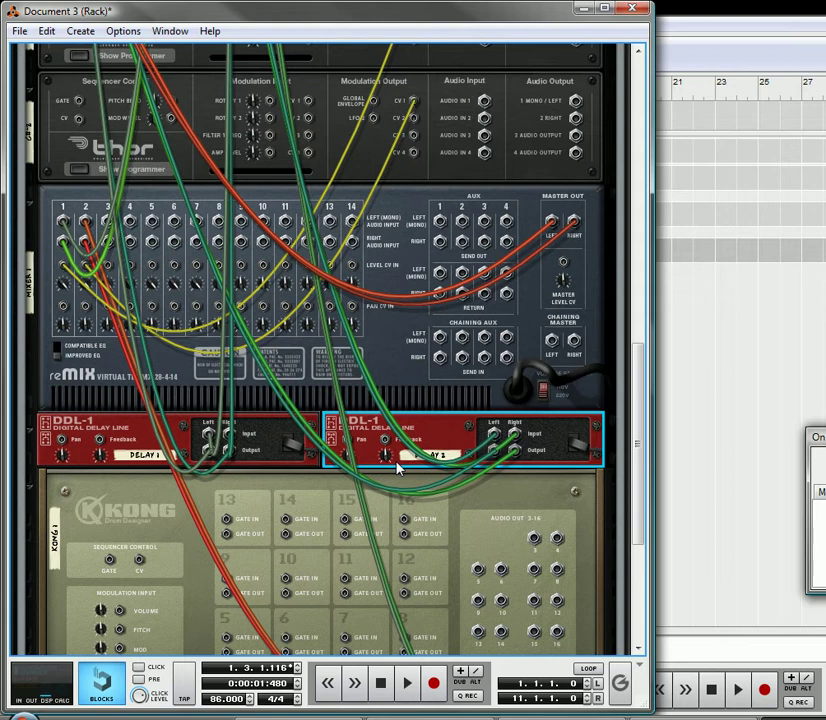
{"action": "right_click", "coordinate": [397, 468]}
{"action": "mouse_move", "coordinate": [500, 310]}
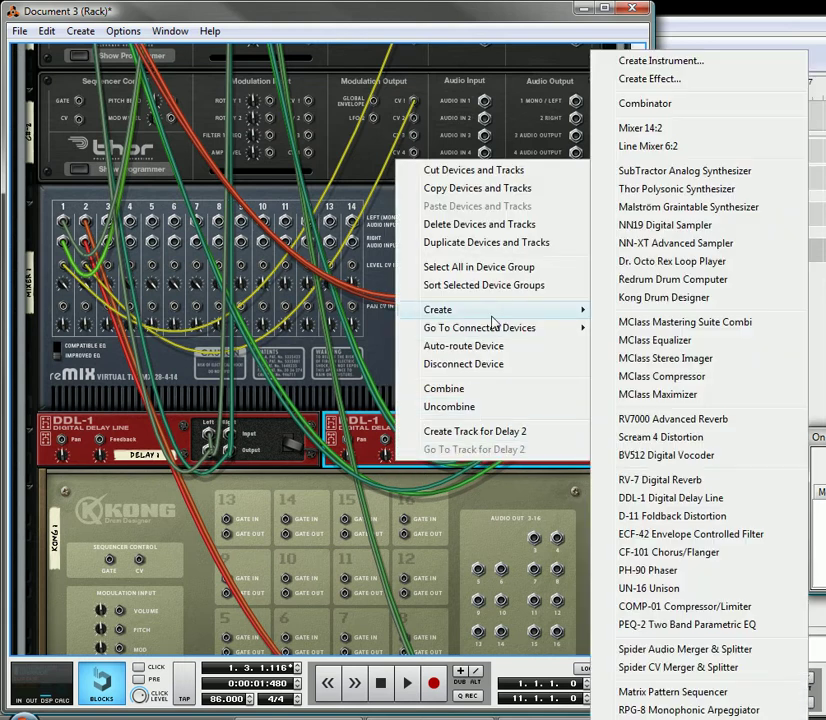
{"action": "left_click", "coordinate": [695, 393]}
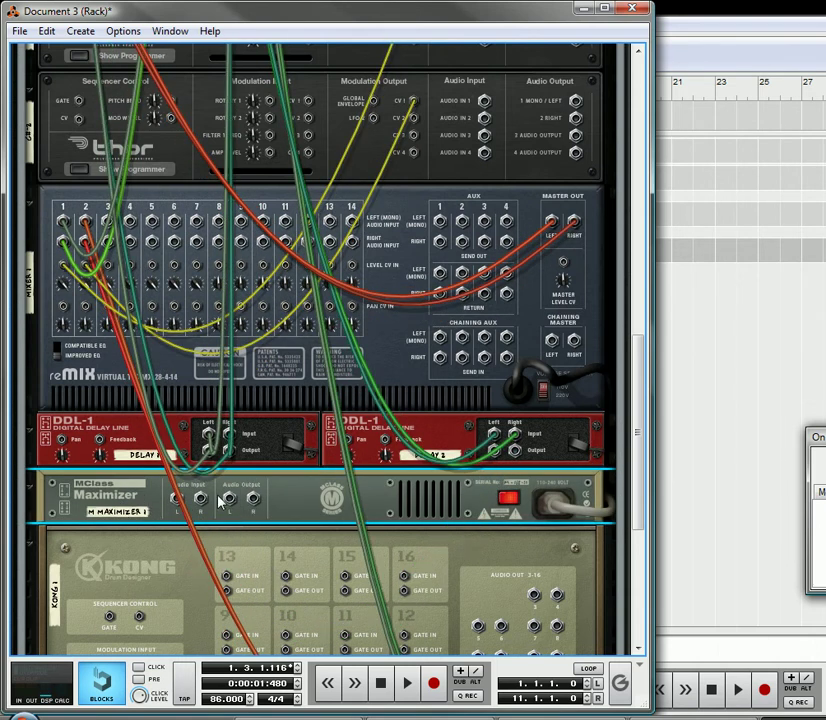
Step: Patch Thor's output into the Maximizer and the Maximizer's output into mixer channel 1
{"action": "scroll", "coordinate": [212, 458], "scroll_direction": "up", "scroll_amount": 5}
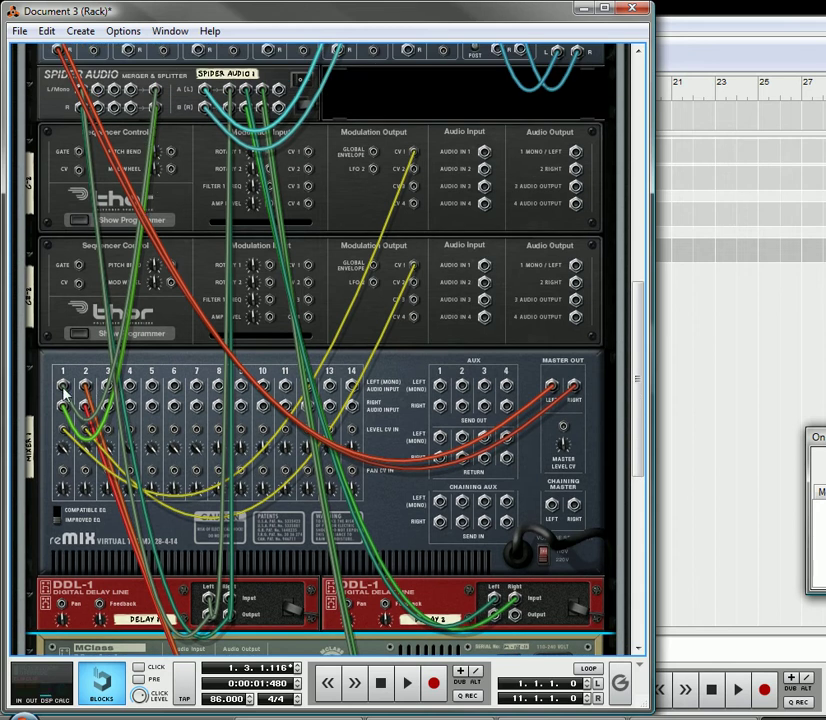
{"action": "left_click_drag", "start_coordinate": [157, 92], "coordinate": [176, 531]}
{"action": "left_click_drag", "start_coordinate": [230, 531], "coordinate": [62, 256]}
{"action": "key", "text": "Tab"}
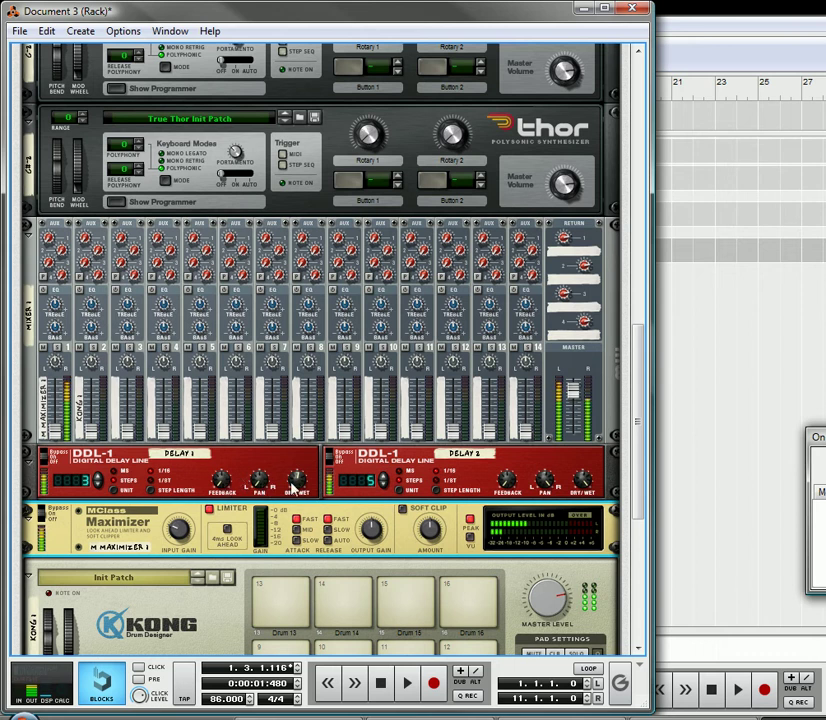
Step: Switch the Combinator from Bypass back to On
{"action": "left_click", "coordinate": [298, 482]}
{"action": "left_click", "coordinate": [582, 484]}
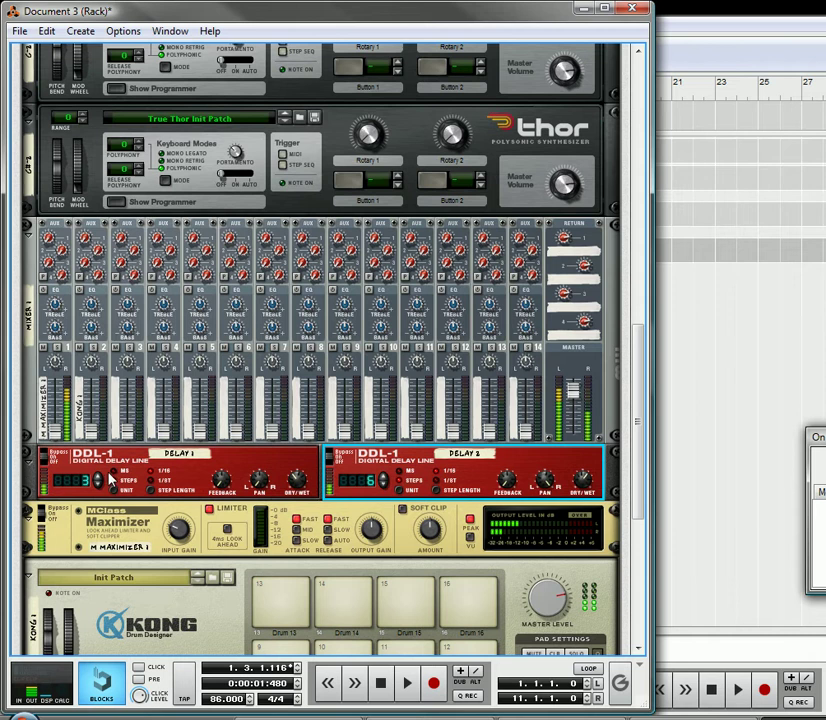
{"action": "left_click", "coordinate": [200, 488]}
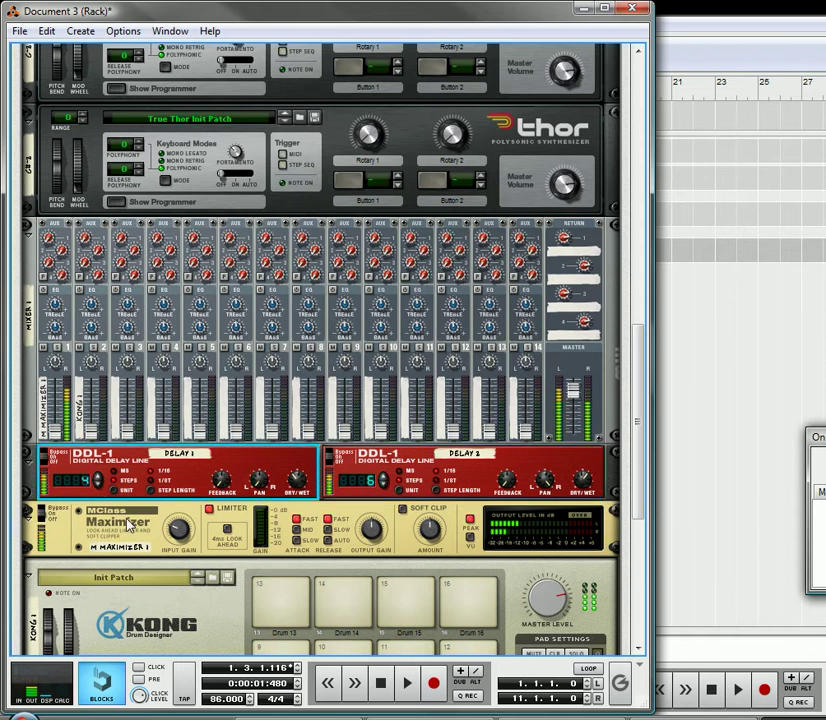
{"action": "scroll", "coordinate": [172, 282], "scroll_direction": "up", "scroll_amount": 1}
{"action": "scroll", "coordinate": [88, 134], "scroll_direction": "up", "scroll_amount": 6}
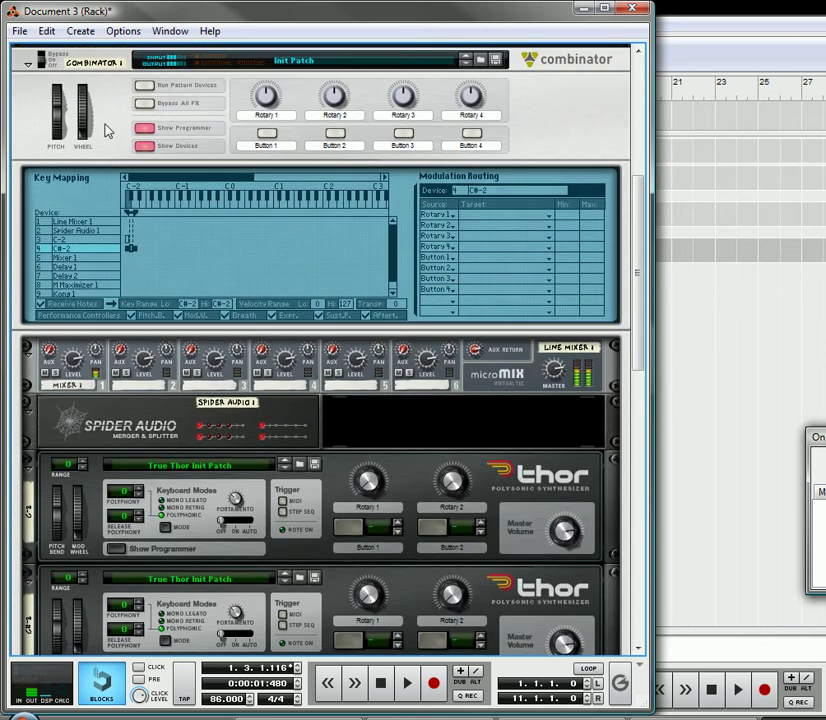
{"action": "scroll", "coordinate": [108, 130], "scroll_direction": "up", "scroll_amount": 1}
{"action": "left_click", "coordinate": [42, 146]}
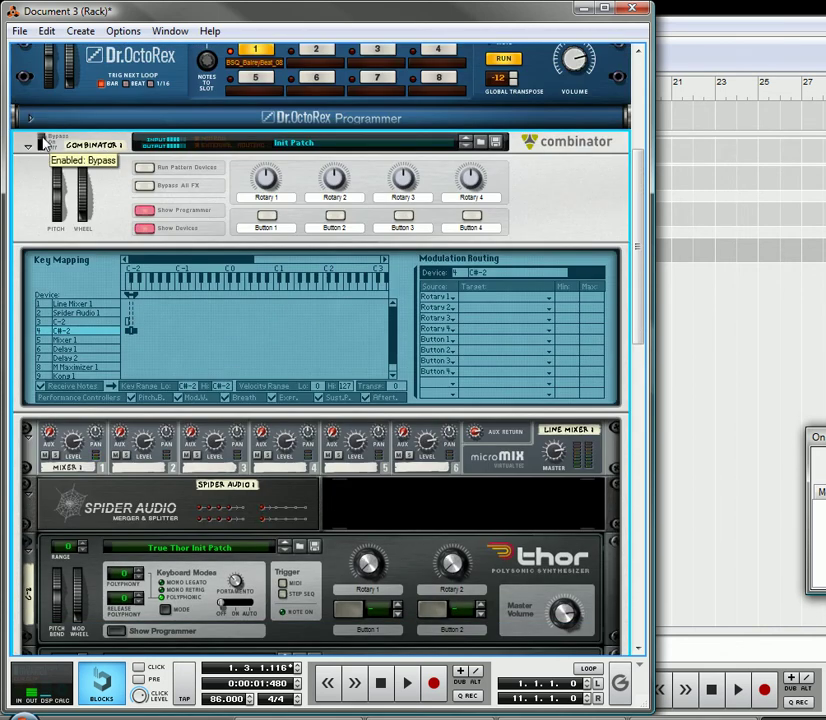
{"action": "left_click", "coordinate": [42, 144]}
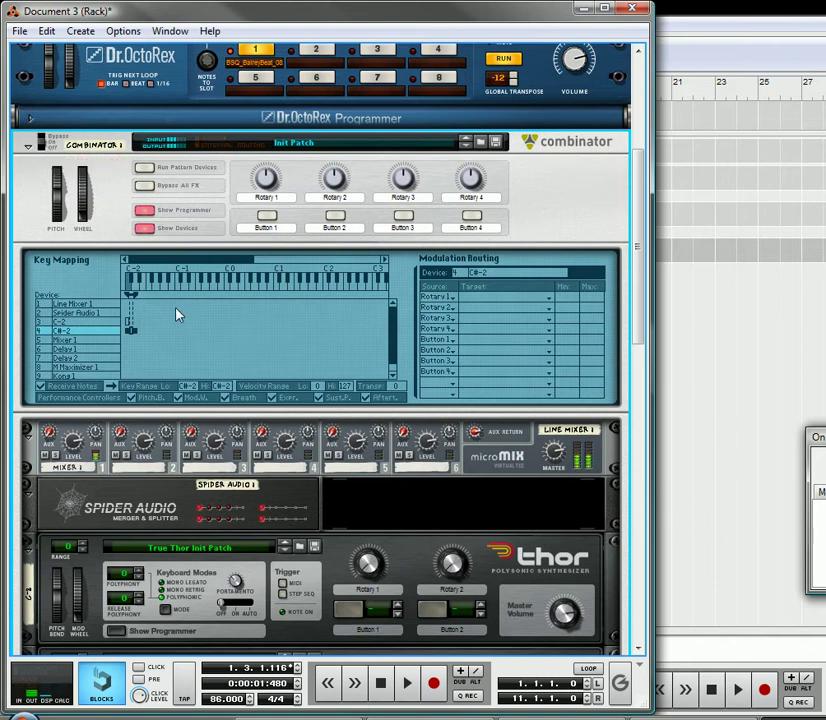
Step: Raise the Maximizer's Input Gain slightly
{"action": "scroll", "coordinate": [283, 402], "scroll_direction": "down", "scroll_amount": 1}
{"action": "scroll", "coordinate": [283, 402], "scroll_direction": "down", "scroll_amount": 6}
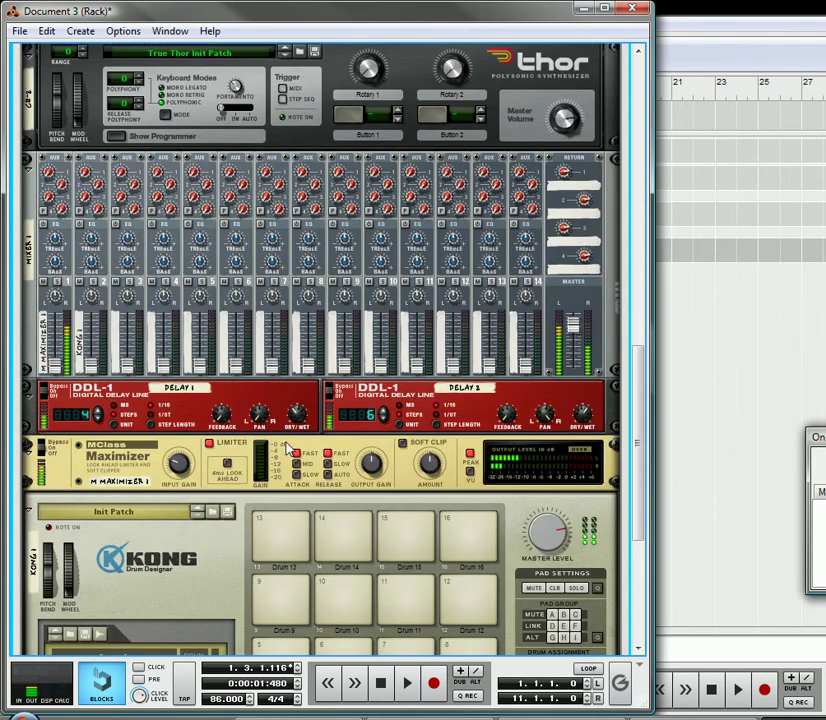
{"action": "mouse_move", "coordinate": [181, 465]}
{"action": "left_click_drag", "start_coordinate": [187, 473], "coordinate": [177, 464]}
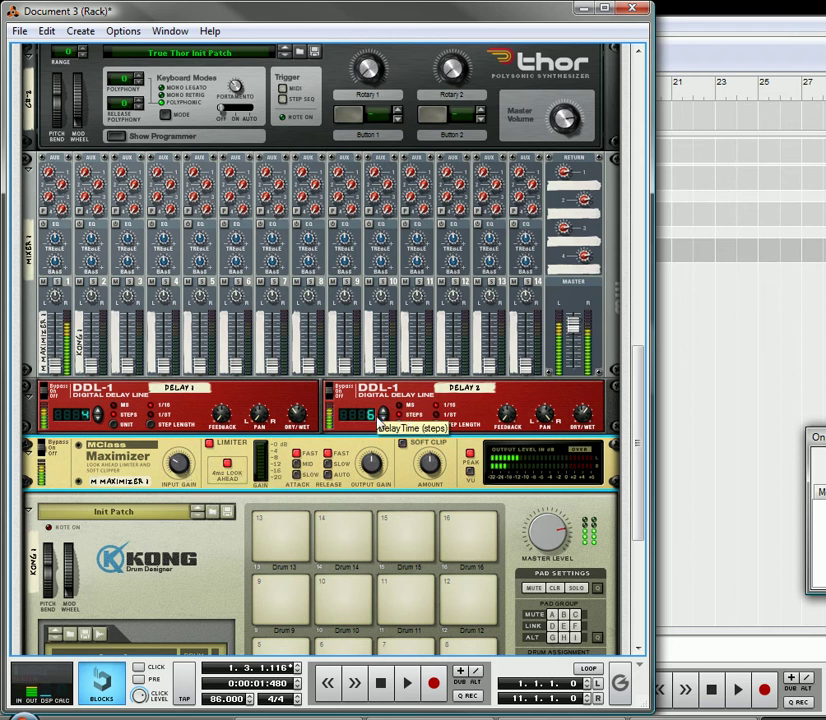
Step: Set Delay 1 pan to 3 and feedback to about 43, and Delay 2 feedback to 42
{"action": "left_click", "coordinate": [383, 417]}
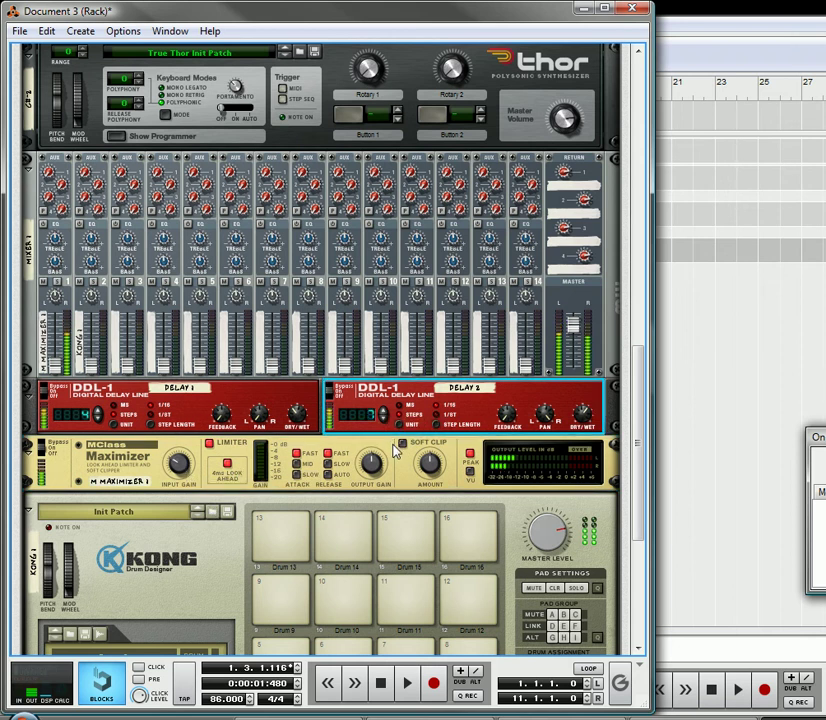
{"action": "left_click", "coordinate": [264, 418]}
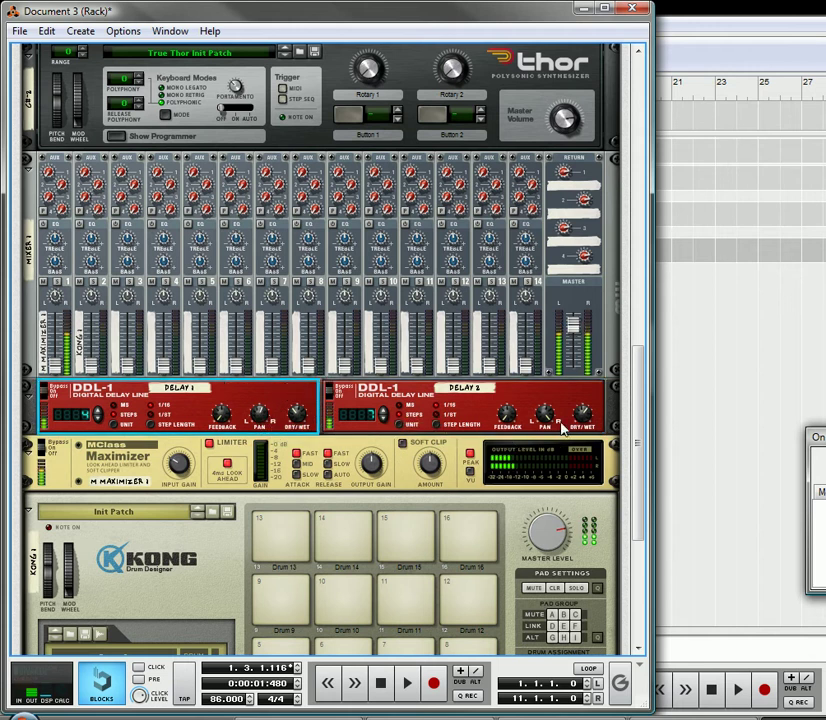
{"action": "left_click", "coordinate": [546, 420]}
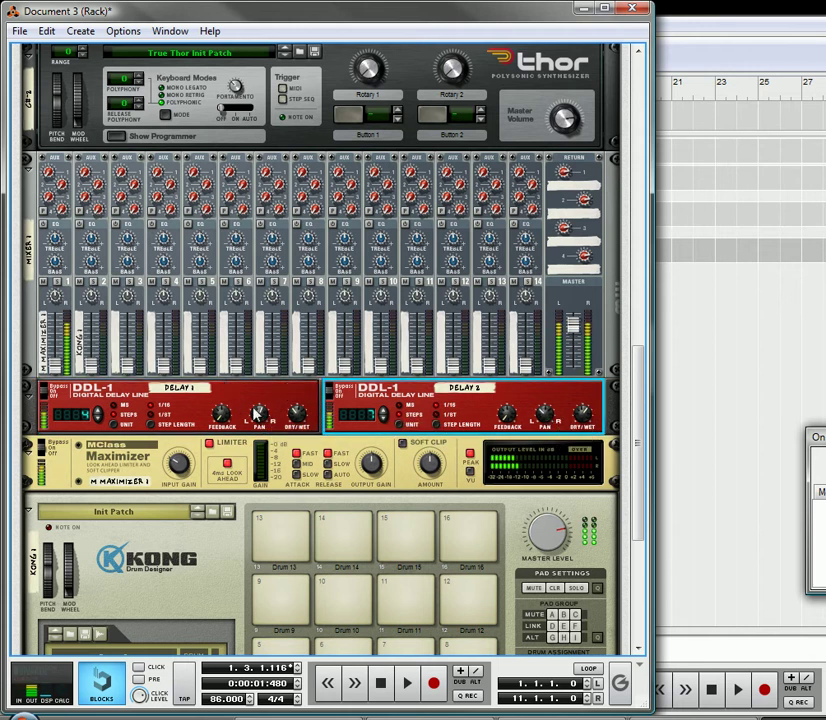
{"action": "left_click", "coordinate": [264, 420]}
{"action": "left_click_drag", "start_coordinate": [264, 419], "coordinate": [240, 413]}
{"action": "left_click_drag", "start_coordinate": [507, 413], "coordinate": [520, 408]}
{"action": "mouse_move", "coordinate": [514, 425]}
{"action": "left_click_drag", "start_coordinate": [221, 414], "coordinate": [222, 405]}
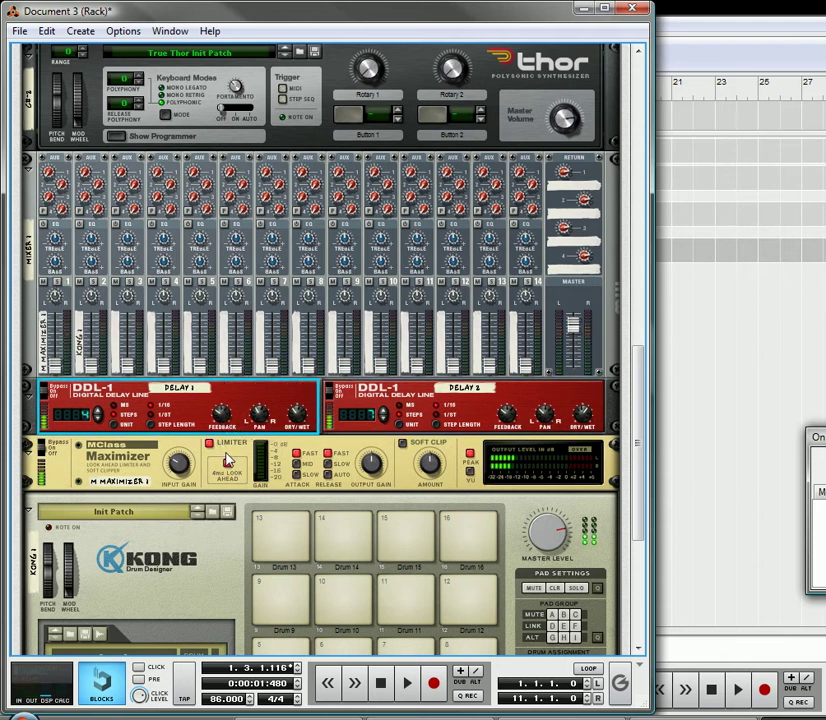
Step: Show Kong's drum and FX section and lower Tape Echo time from 84 to 30
{"action": "scroll", "coordinate": [228, 460], "scroll_direction": "down", "scroll_amount": 6}
{"action": "left_click", "coordinate": [57, 454]}
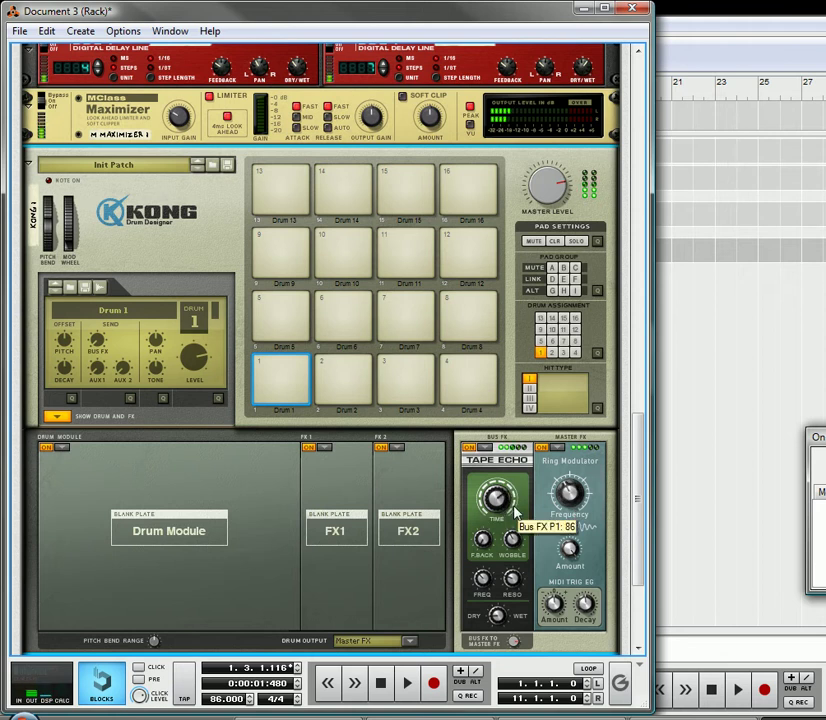
{"action": "left_click_drag", "start_coordinate": [499, 495], "coordinate": [509, 533]}
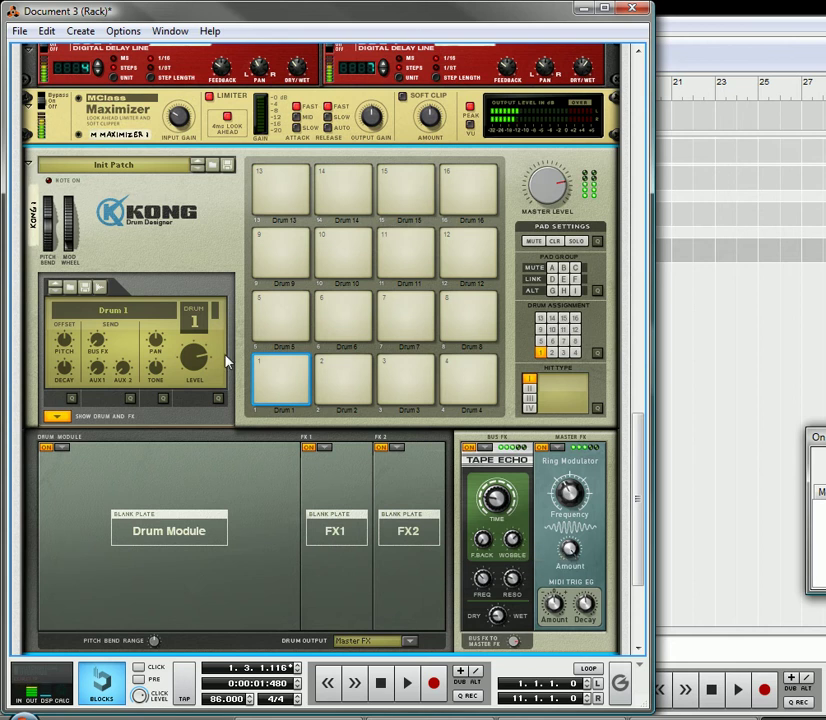
{"action": "scroll", "coordinate": [212, 350], "scroll_direction": "up", "scroll_amount": 10}
{"action": "scroll", "coordinate": [203, 355], "scroll_direction": "up", "scroll_amount": 1}
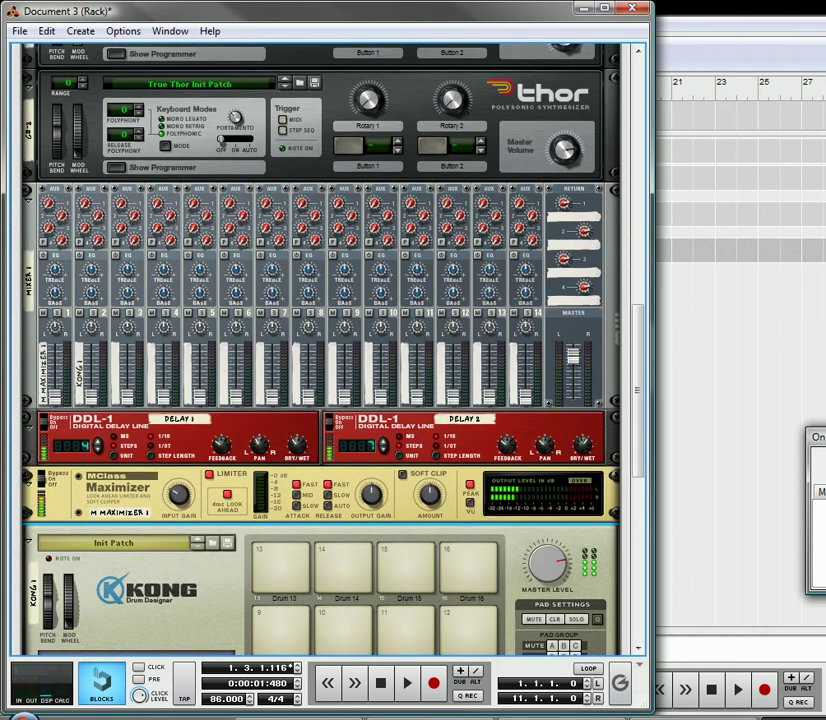
Step: Bring the on-screen piano keys over the rack and play two test notes
{"action": "left_click_drag", "start_coordinate": [815, 437], "coordinate": [300, 395]}
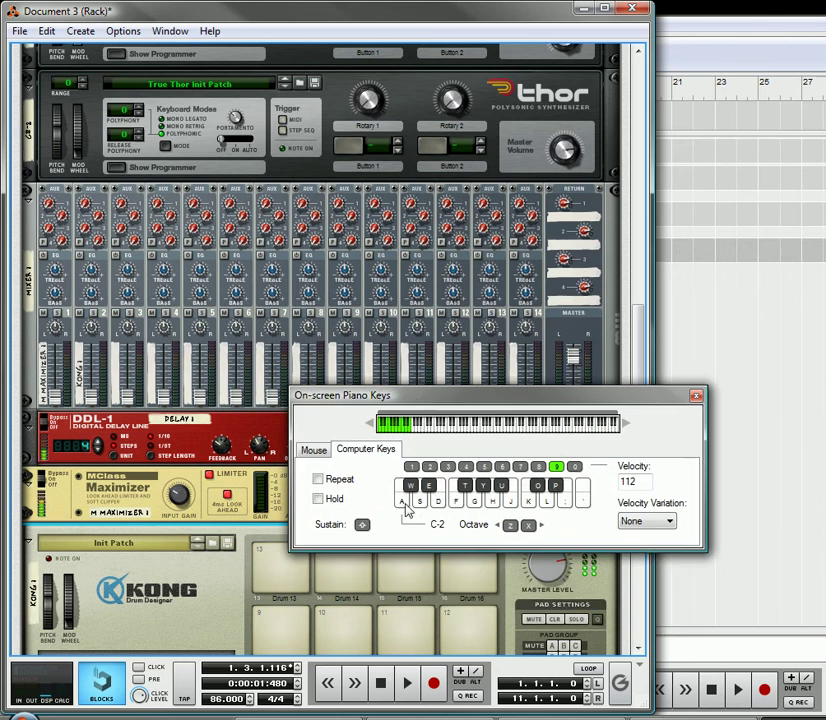
{"action": "left_click", "coordinate": [404, 503]}
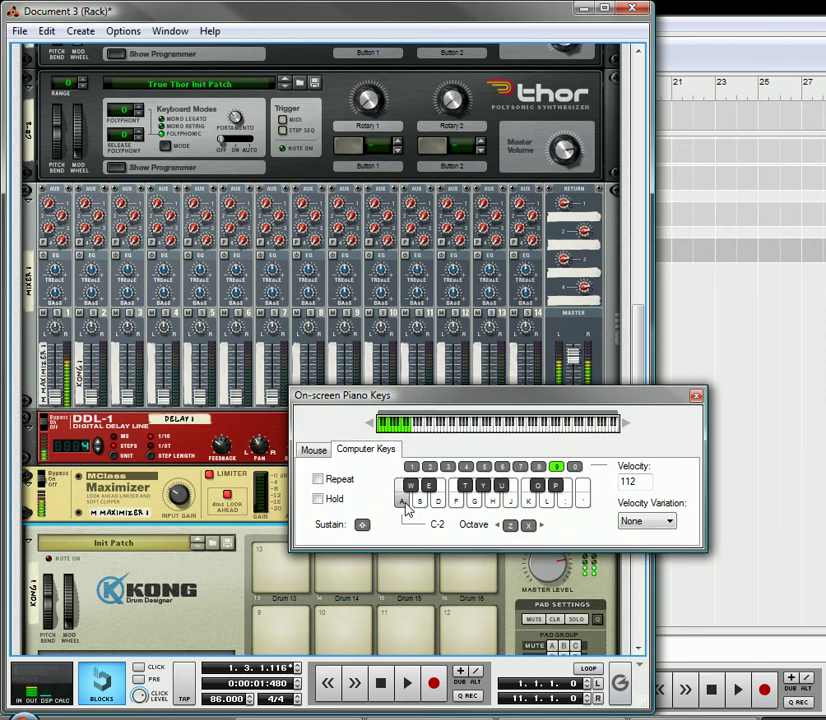
{"action": "left_click", "coordinate": [413, 490]}
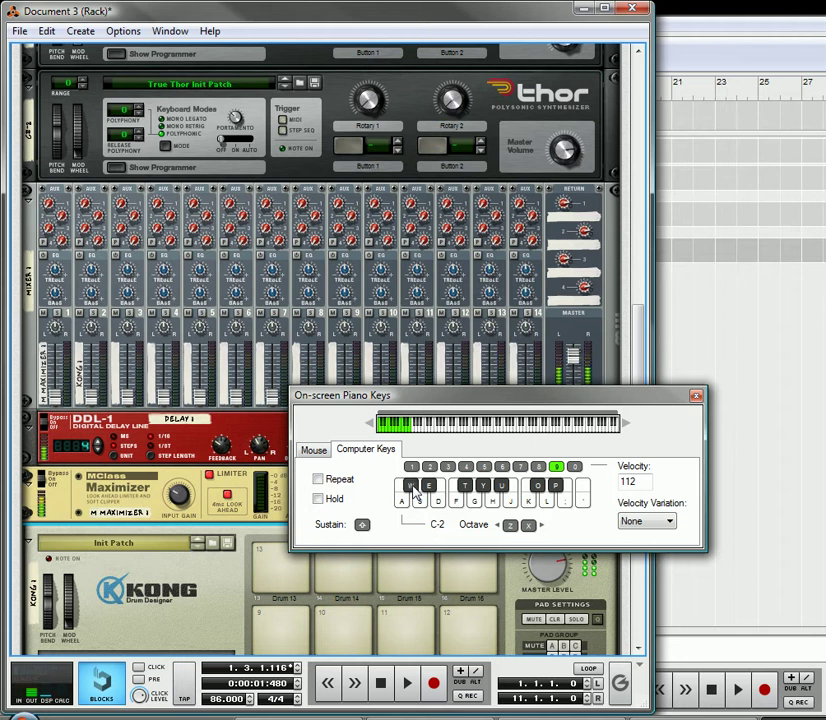
Step: Check the rear cabling, move the piano keys aside, and return to the front panels
{"action": "key", "text": "Tab"}
{"action": "left_click_drag", "start_coordinate": [522, 398], "coordinate": [825, 426]}
{"action": "scroll", "coordinate": [236, 308], "scroll_direction": "up", "scroll_amount": 8}
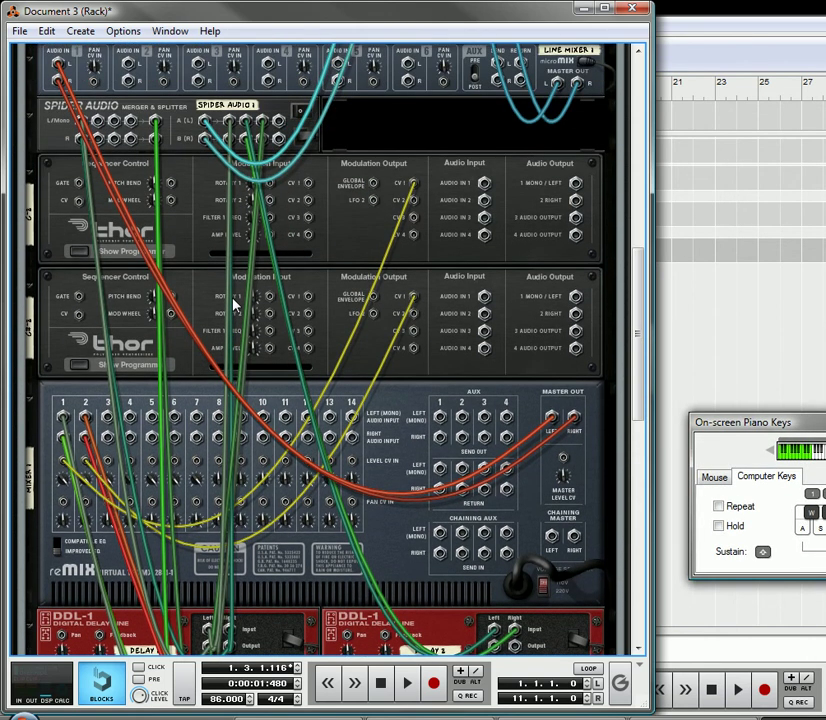
{"action": "key", "text": "Tab"}
Step: Fold both DDL-1 delays, the Maximizer and Kong into thin strips
{"action": "scroll", "coordinate": [232, 290], "scroll_direction": "down", "scroll_amount": 10}
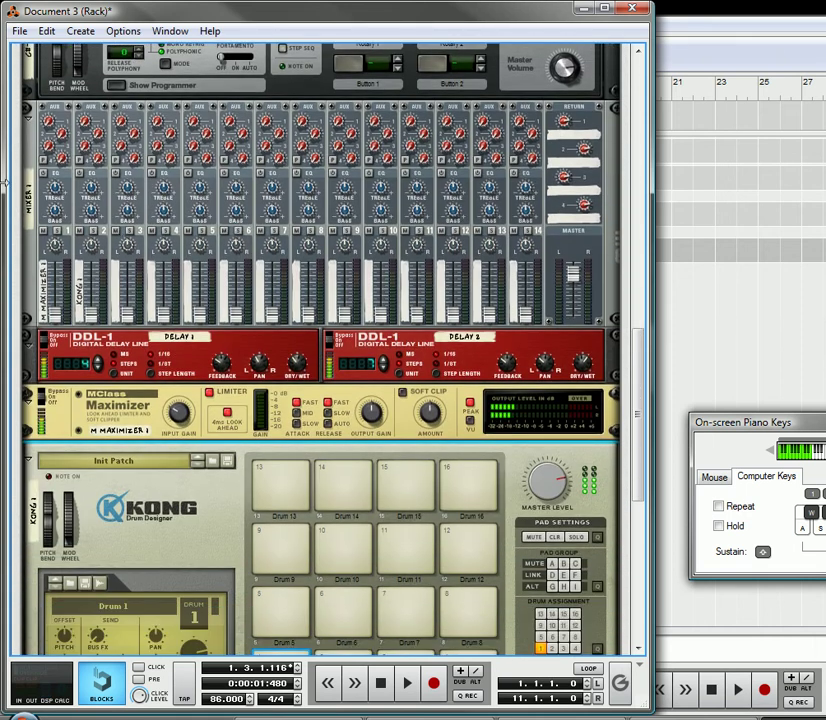
{"action": "left_click", "coordinate": [26, 340]}
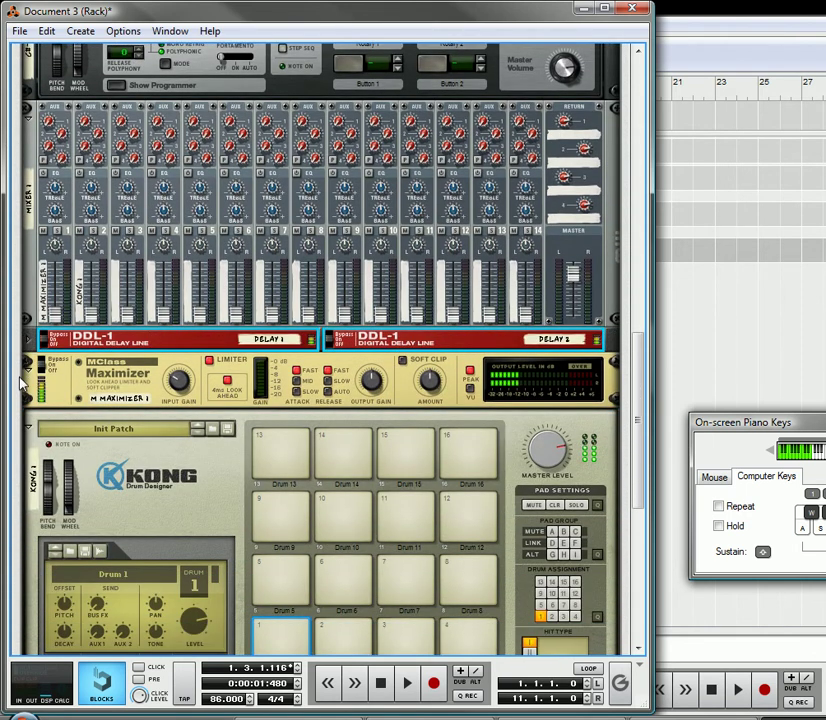
{"action": "left_click", "coordinate": [31, 372]}
{"action": "left_click", "coordinate": [28, 399]}
Step: Create a Scream 4 Distortion below Kong
{"action": "right_click", "coordinate": [224, 486]}
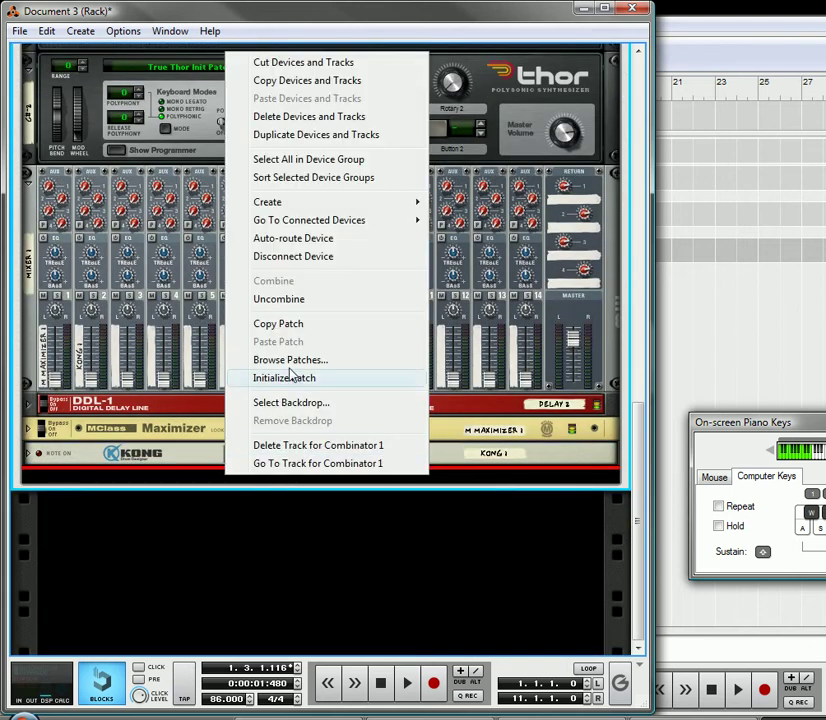
{"action": "mouse_move", "coordinate": [305, 207]}
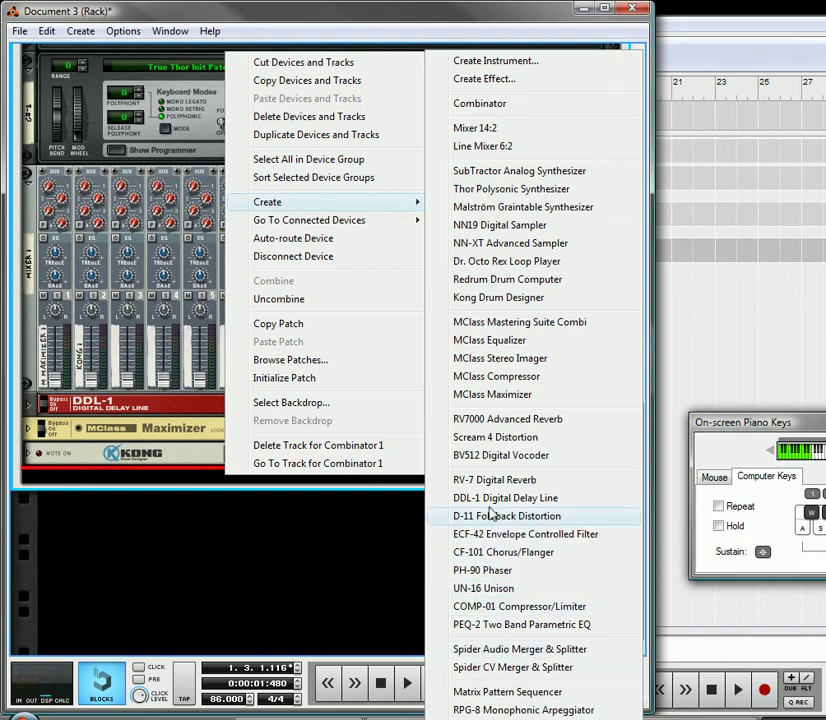
{"action": "left_click", "coordinate": [503, 438]}
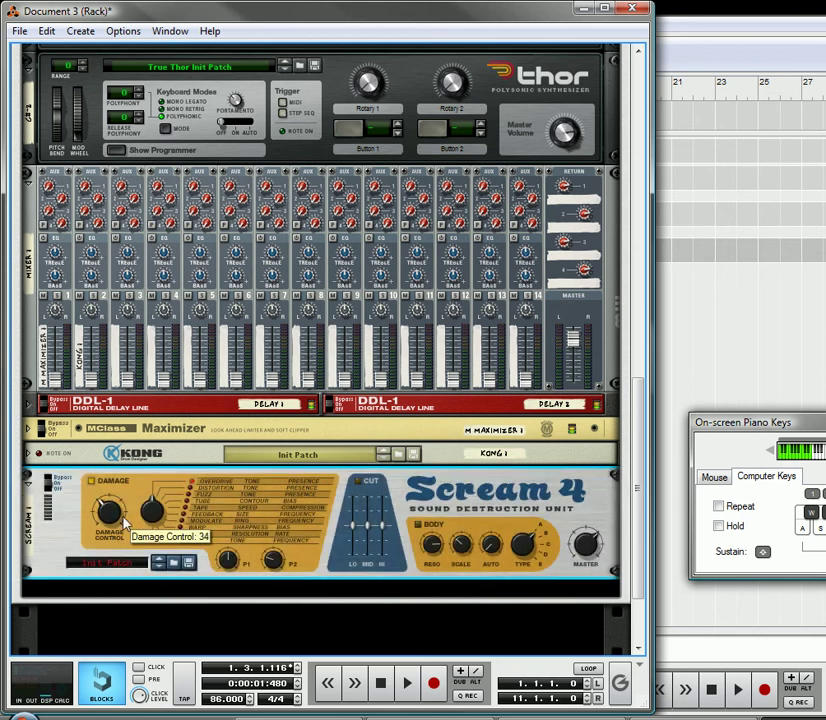
Step: Duplicate the Thor synth and rename the copy 'D-2'
{"action": "scroll", "coordinate": [236, 313], "scroll_direction": "up", "scroll_amount": 4}
{"action": "right_click", "coordinate": [281, 272]}
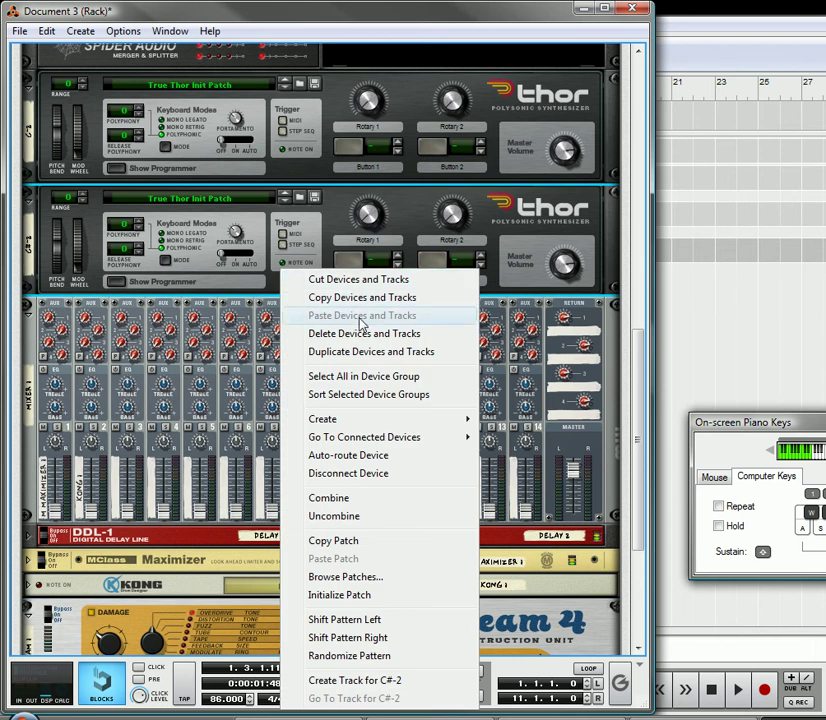
{"action": "left_click", "coordinate": [365, 352]}
{"action": "double_click", "coordinate": [35, 372]}
{"action": "type", "text": "D"}
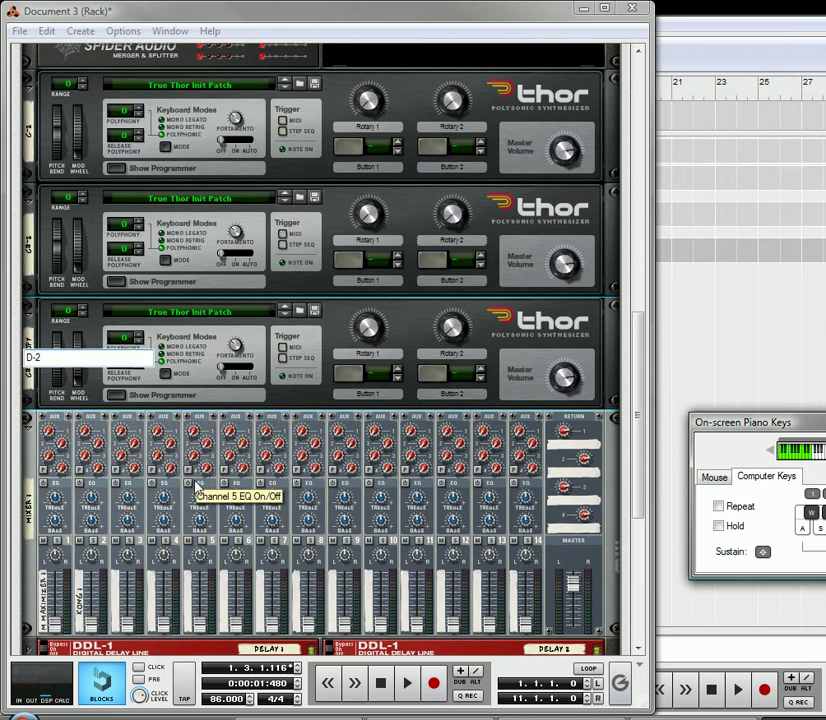
{"action": "type", "text": "-2"}
{"action": "key", "text": "Return"}
{"action": "key", "text": "Tab"}
Step: Move the cable to mixer channel 3
{"action": "left_click_drag", "start_coordinate": [183, 478], "coordinate": [110, 505]}
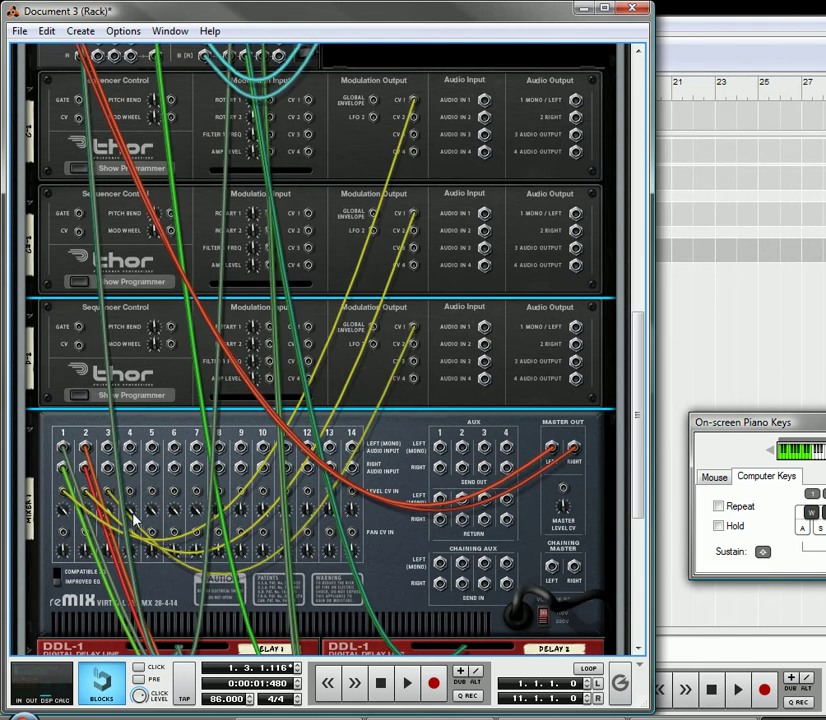
{"action": "scroll", "coordinate": [148, 520], "scroll_direction": "down", "scroll_amount": 3}
{"action": "scroll", "coordinate": [233, 562], "scroll_direction": "down", "scroll_amount": 4}
{"action": "scroll", "coordinate": [237, 324], "scroll_direction": "up", "scroll_amount": 5}
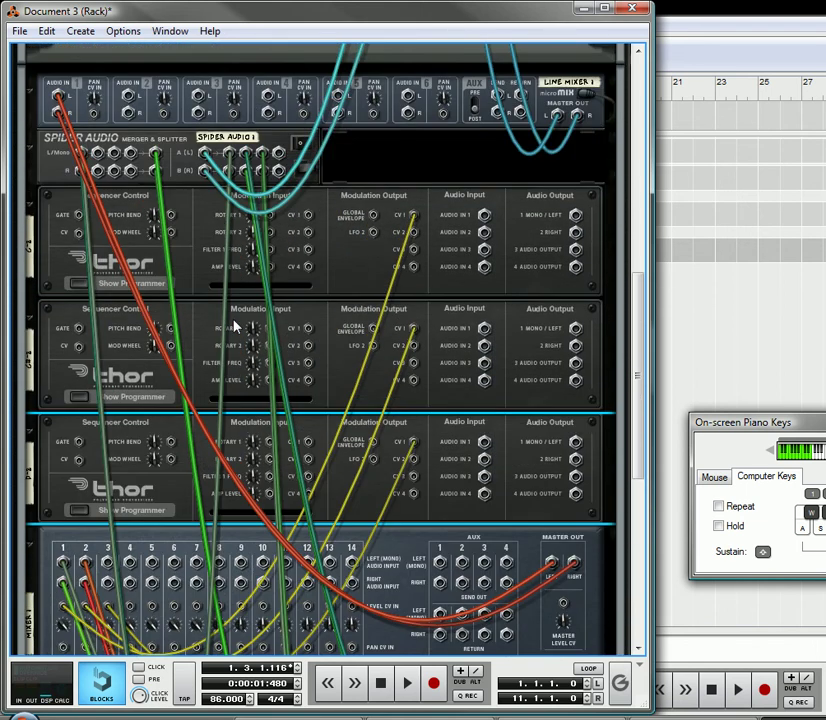
Step: Duplicate the Spider Audio, cable the first into the second, and feed Scream 4's left input
{"action": "right_click", "coordinate": [281, 160]}
{"action": "mouse_move", "coordinate": [347, 289]}
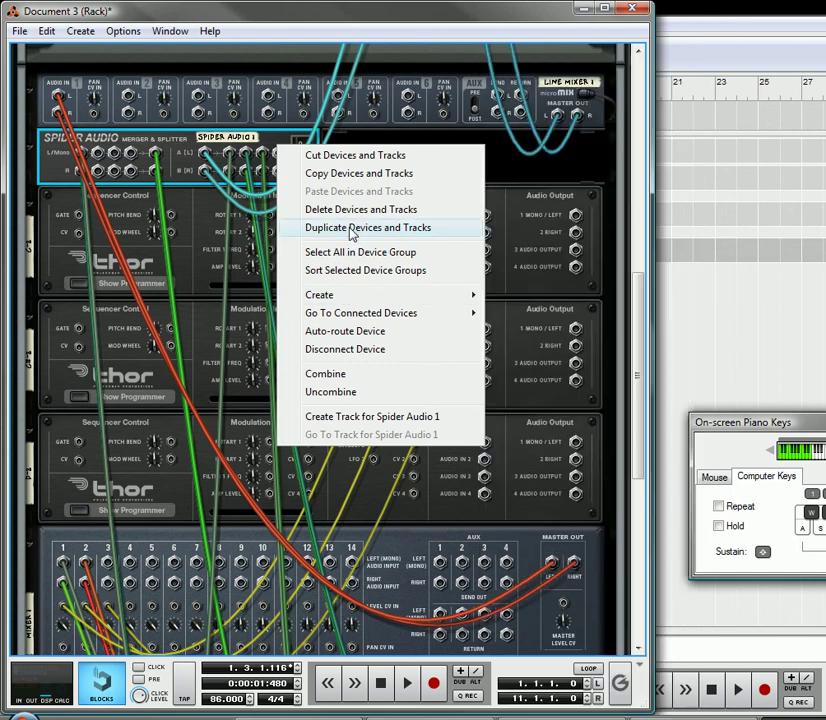
{"action": "left_click", "coordinate": [352, 228]}
{"action": "left_click_drag", "start_coordinate": [281, 155], "coordinate": [130, 540]}
{"action": "left_click_drag", "start_coordinate": [140, 617], "coordinate": [107, 186]}
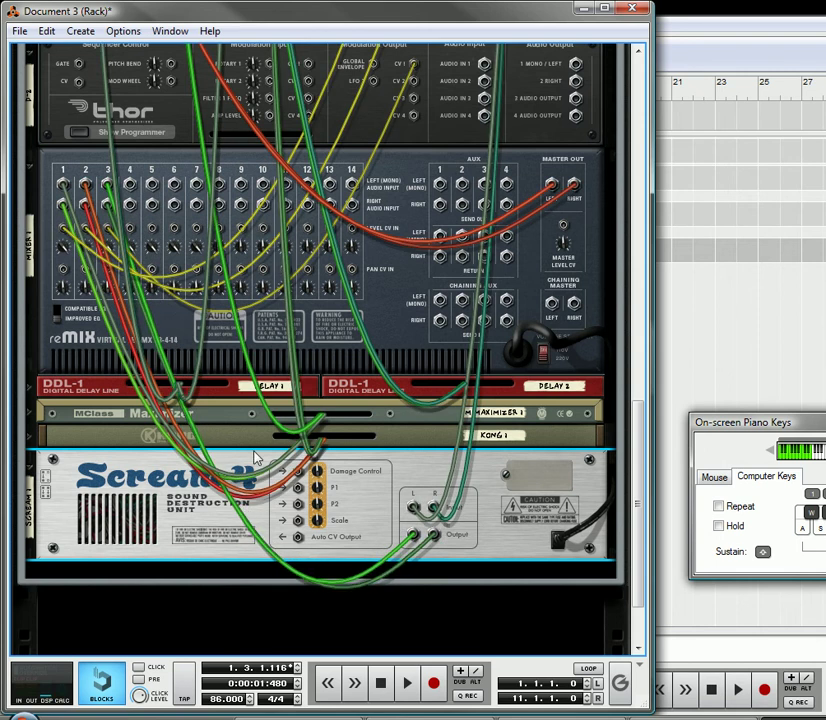
{"action": "key", "text": "Tab"}
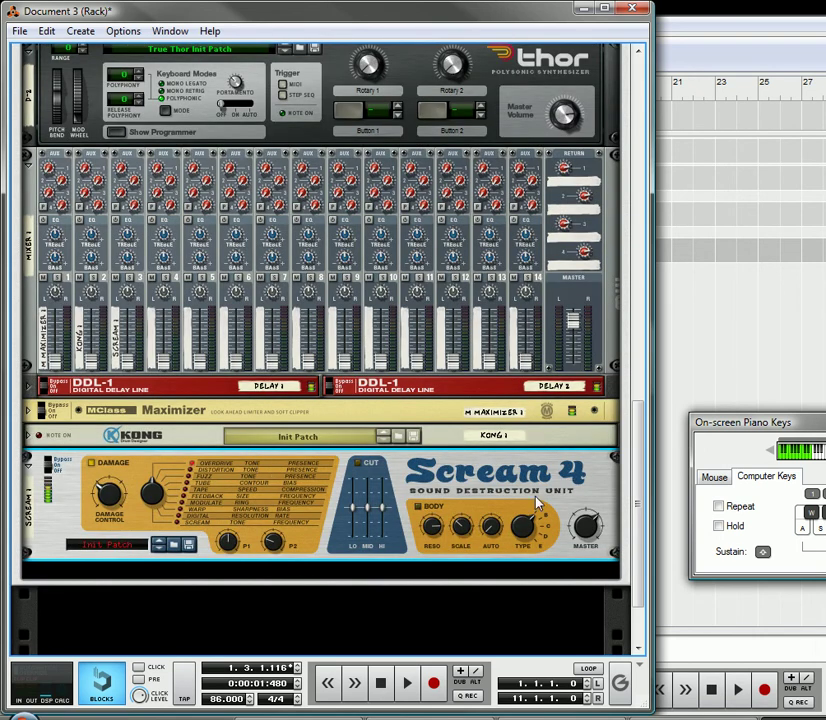
{"action": "scroll", "coordinate": [583, 295], "scroll_direction": "up", "scroll_amount": 1}
{"action": "left_click_drag", "start_coordinate": [650, 485], "coordinate": [649, 260]}
Step: Show D-2's key mapping and raise its lowest key
{"action": "left_click", "coordinate": [133, 307]}
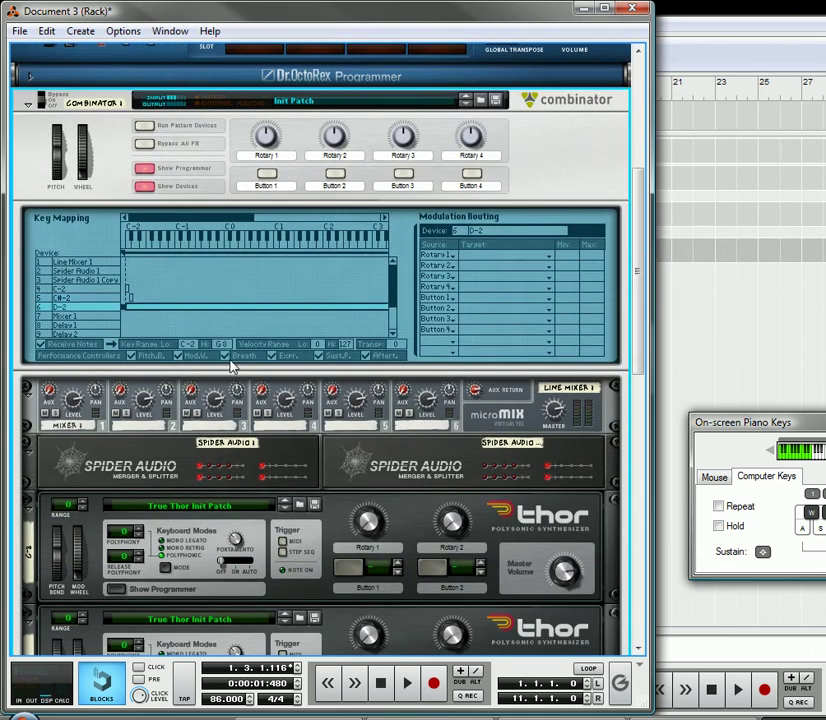
{"action": "left_click_drag", "start_coordinate": [194, 345], "coordinate": [228, 430]}
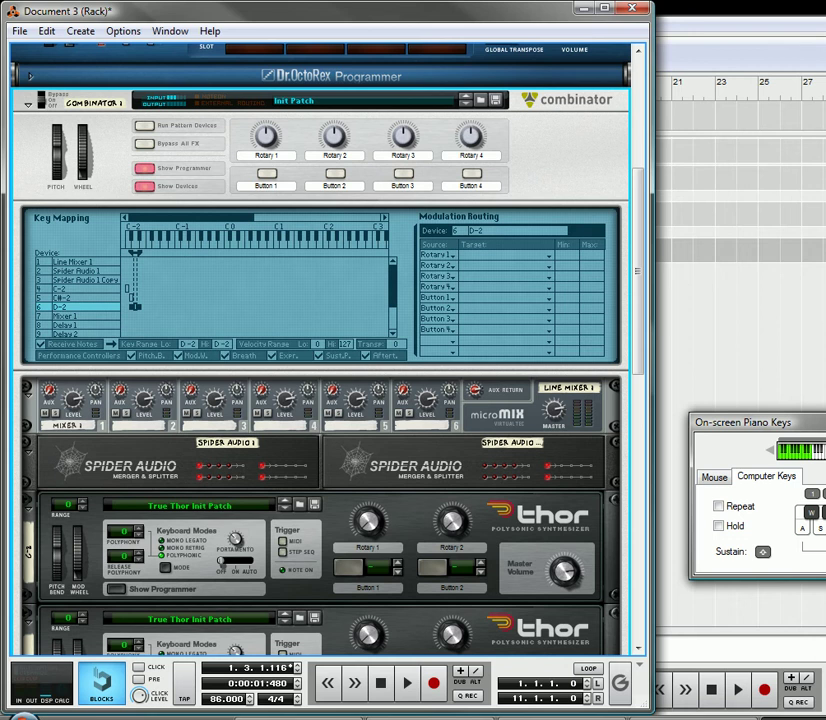
{"action": "scroll", "coordinate": [492, 483], "scroll_direction": "down", "scroll_amount": 10}
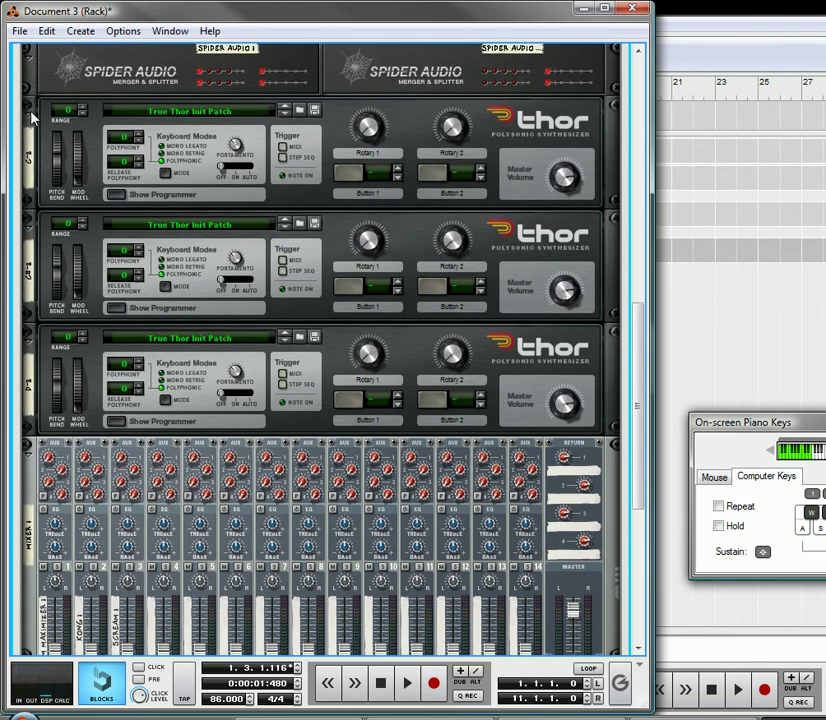
Step: Fold the three Thor synths C-2, C#-2 and D-2 into thin strips
{"action": "left_click", "coordinate": [28, 107]}
{"action": "left_click", "coordinate": [28, 143]}
{"action": "left_click", "coordinate": [29, 165]}
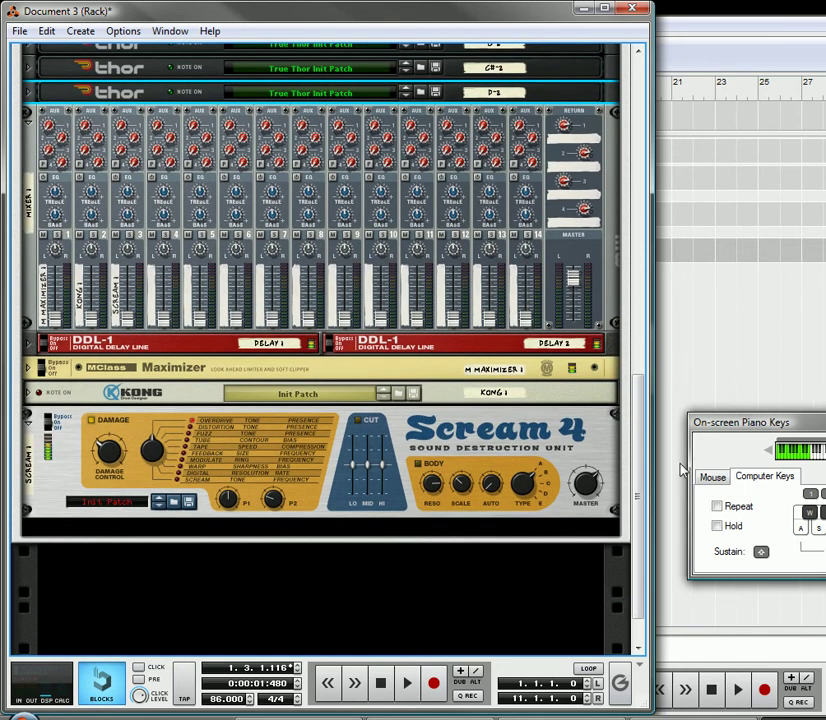
Step: Bring the piano keys over the rack and play a test note through Scream 4
{"action": "left_click_drag", "start_coordinate": [812, 426], "coordinate": [368, 489]}
{"action": "scroll", "coordinate": [355, 135], "scroll_direction": "down", "scroll_amount": 2}
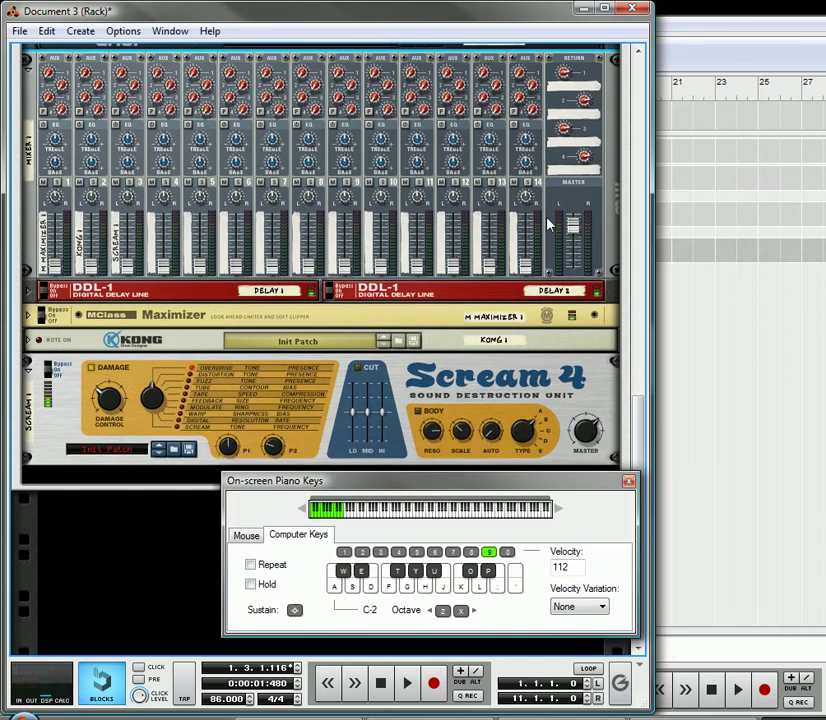
{"action": "left_click", "coordinate": [351, 589]}
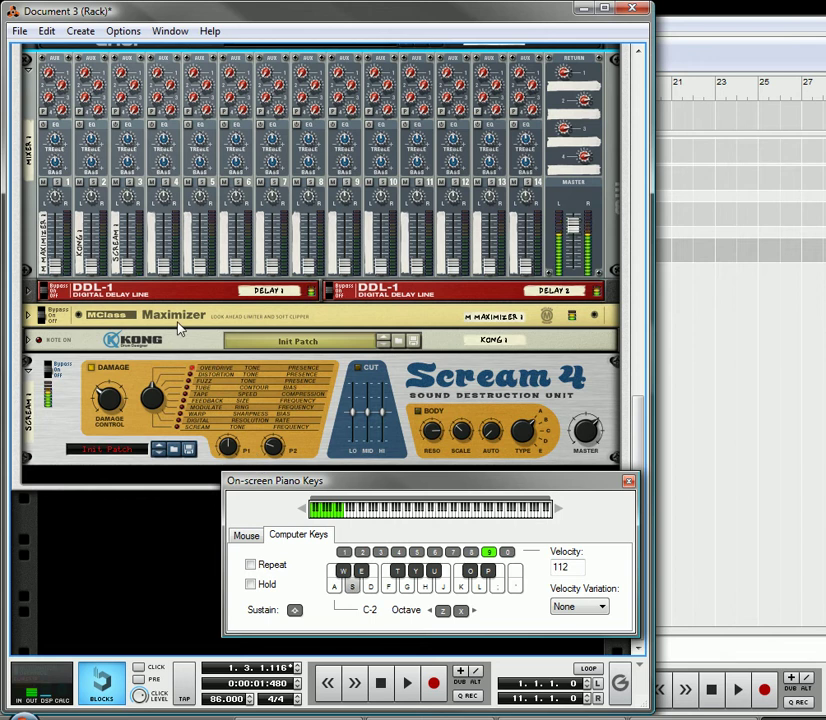
{"action": "left_click", "coordinate": [154, 399]}
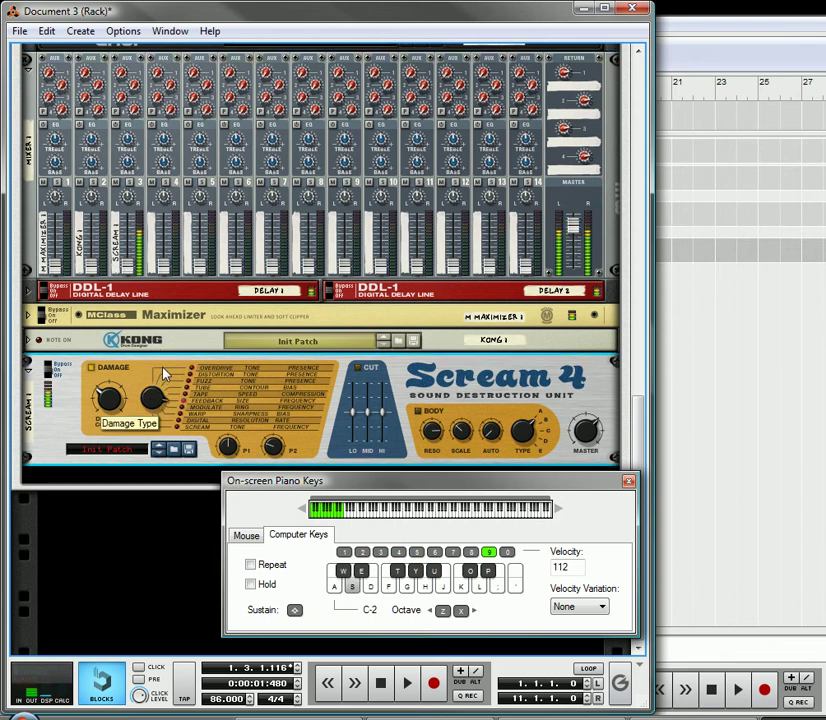
Step: Raise Scream 4's mid cut to 18 and master to 87, and lower P1 and P2
{"action": "mouse_move", "coordinate": [223, 442]}
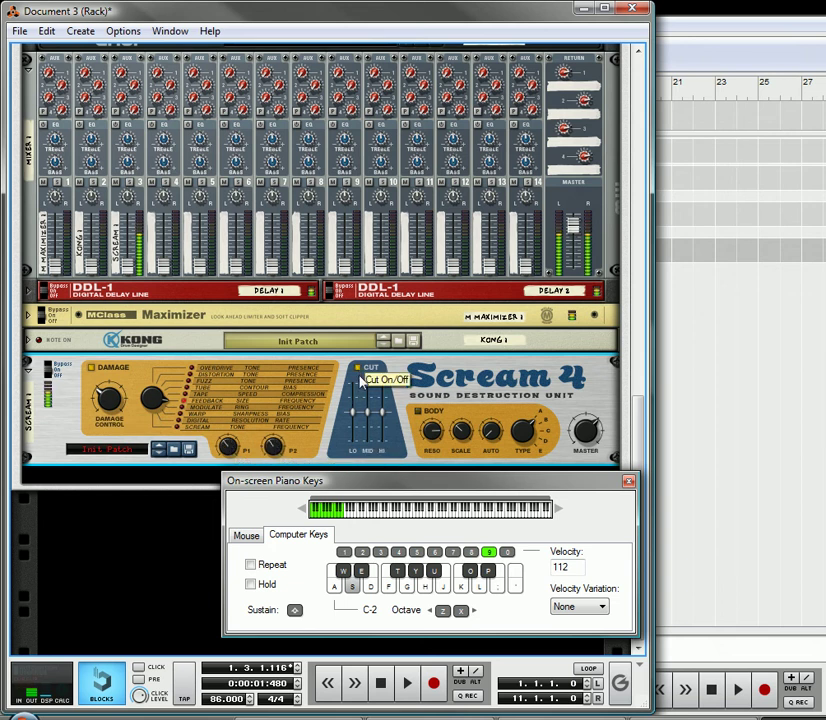
{"action": "left_click_drag", "start_coordinate": [367, 408], "coordinate": [388, 411]}
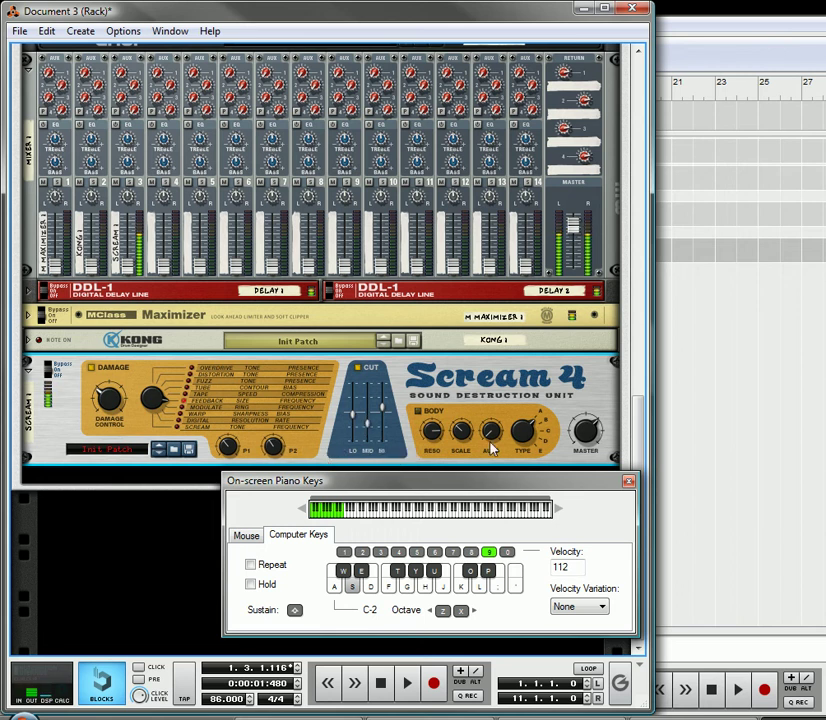
{"action": "mouse_move", "coordinate": [590, 446]}
{"action": "left_mouse_down"}
{"action": "mouse_move", "coordinate": [594, 438]}
{"action": "mouse_move", "coordinate": [597, 448]}
{"action": "left_mouse_up"}
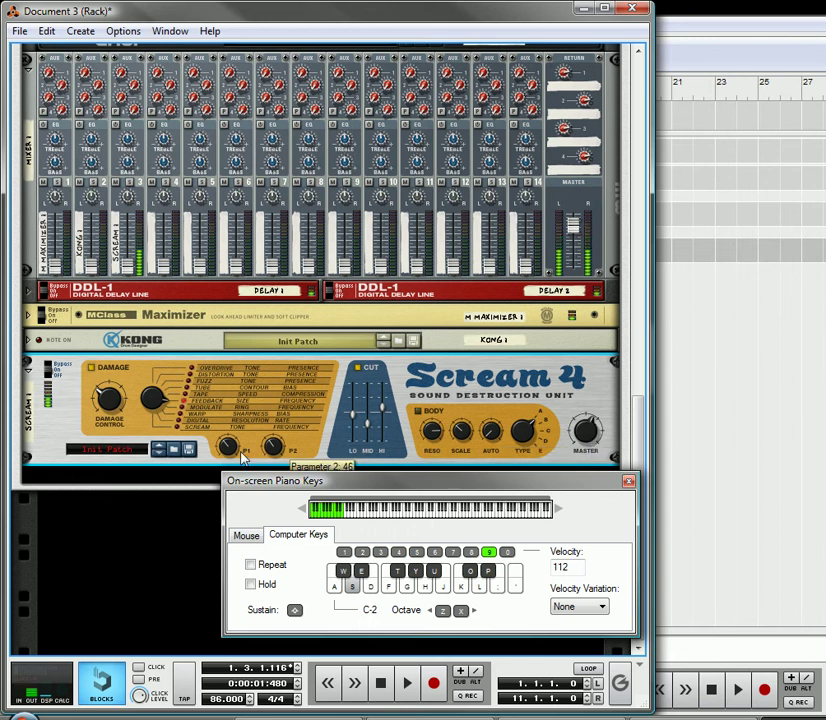
{"action": "left_click_drag", "start_coordinate": [245, 432], "coordinate": [253, 447]}
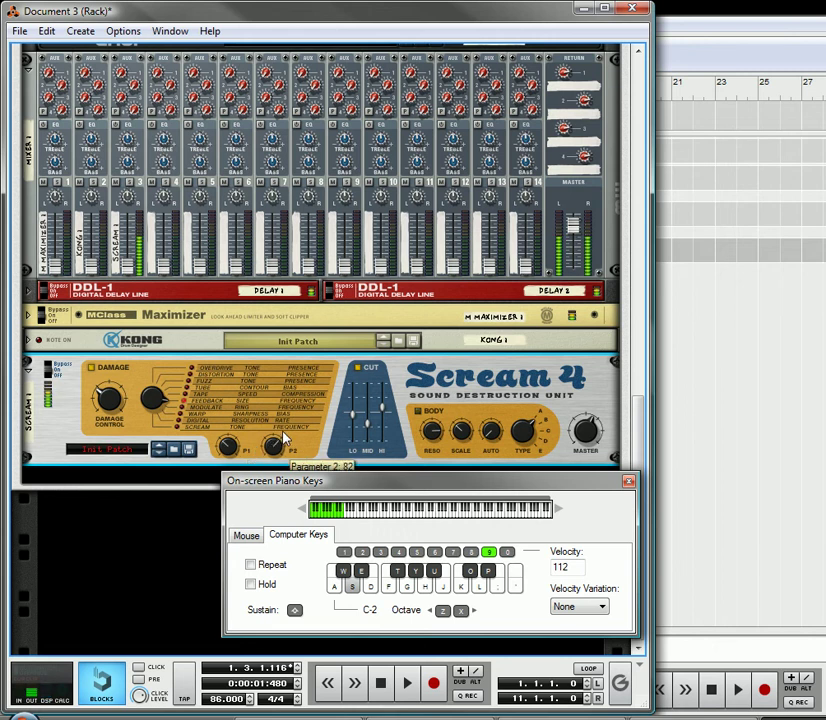
{"action": "left_click_drag", "start_coordinate": [289, 430], "coordinate": [291, 458]}
Step: Play A, W and A test notes to hear the distortion
{"action": "scroll", "coordinate": [123, 398], "scroll_direction": "up", "scroll_amount": 3}
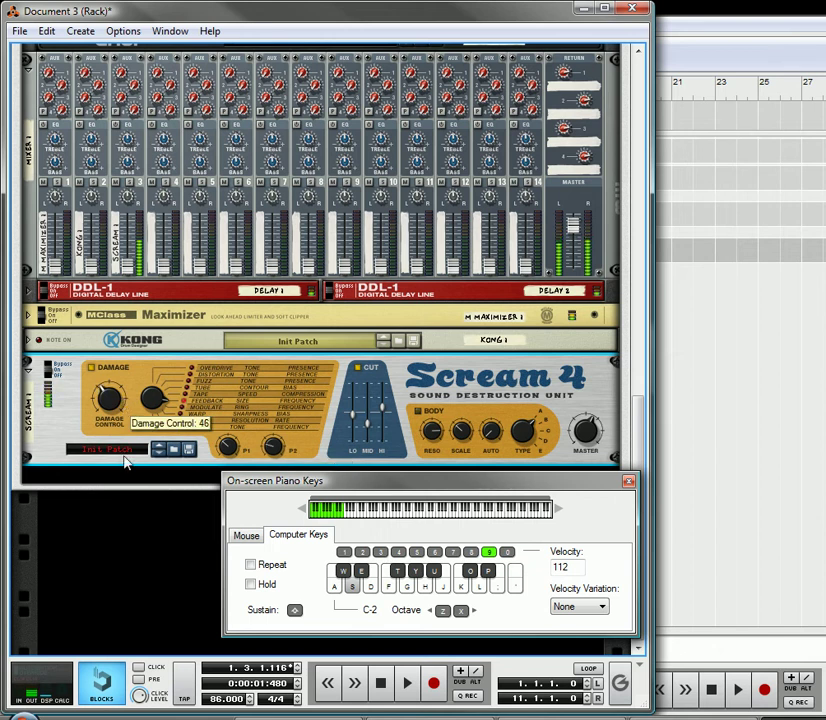
{"action": "key", "text": "a"}
{"action": "key", "text": "w"}
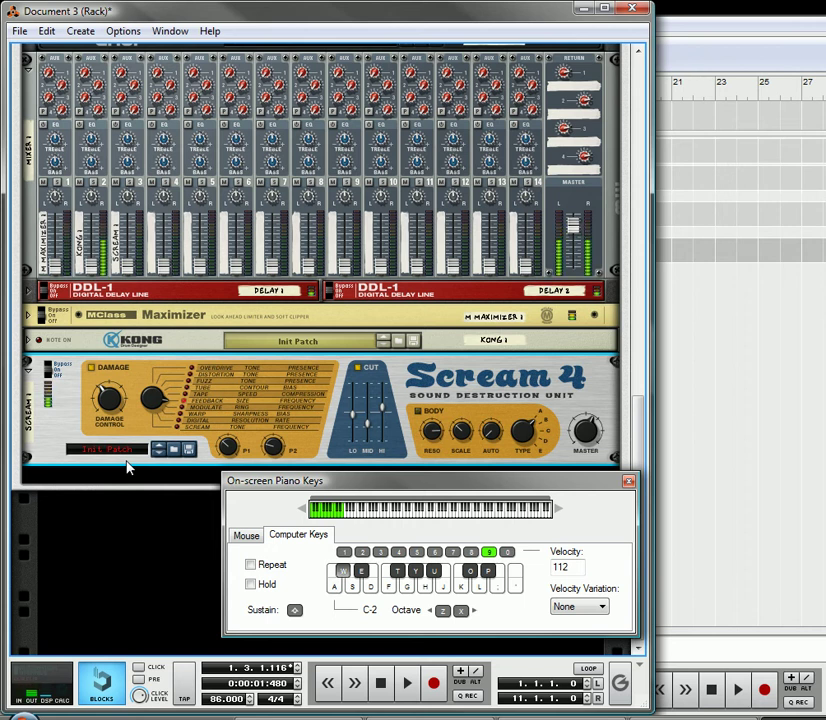
{"action": "key", "text": "a"}
Step: Unfold both DDL-1 delays and audition them with A, S and W test notes
{"action": "key", "text": "s"}
{"action": "key", "text": "a"}
{"action": "left_click", "coordinate": [28, 291]}
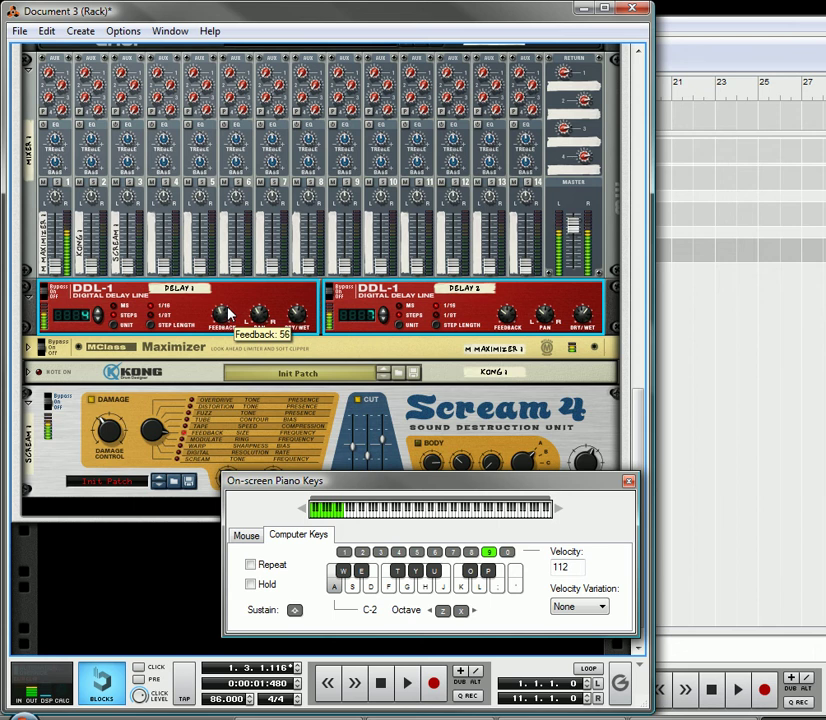
{"action": "key", "text": "w"}
{"action": "key", "text": "a"}
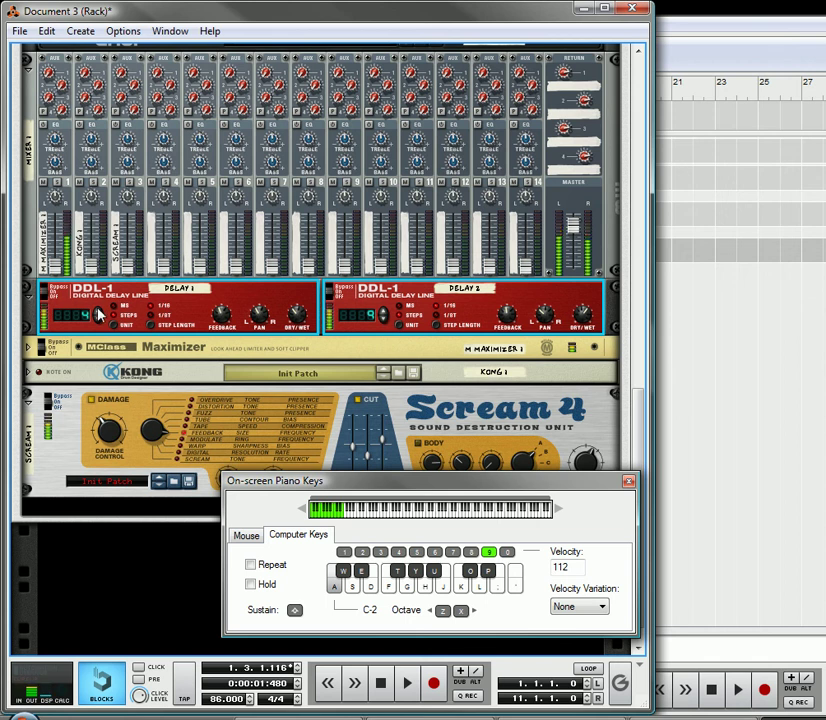
{"action": "key", "text": "s"}
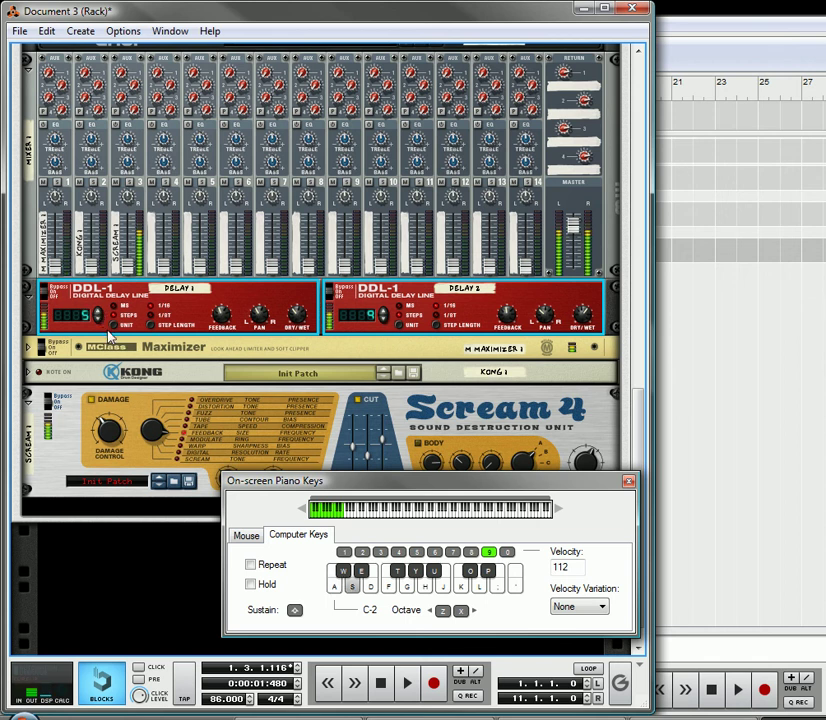
{"action": "key", "text": "a"}
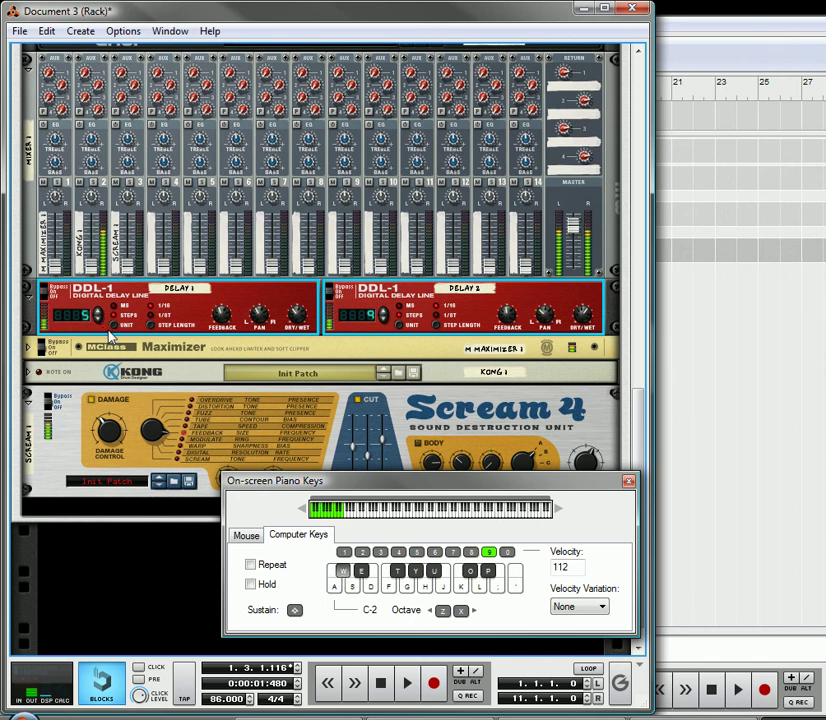
Step: Fold the two DDL-1 delays and Scream 4 into compact strips
{"action": "scroll", "coordinate": [110, 337], "scroll_direction": "up", "scroll_amount": 3}
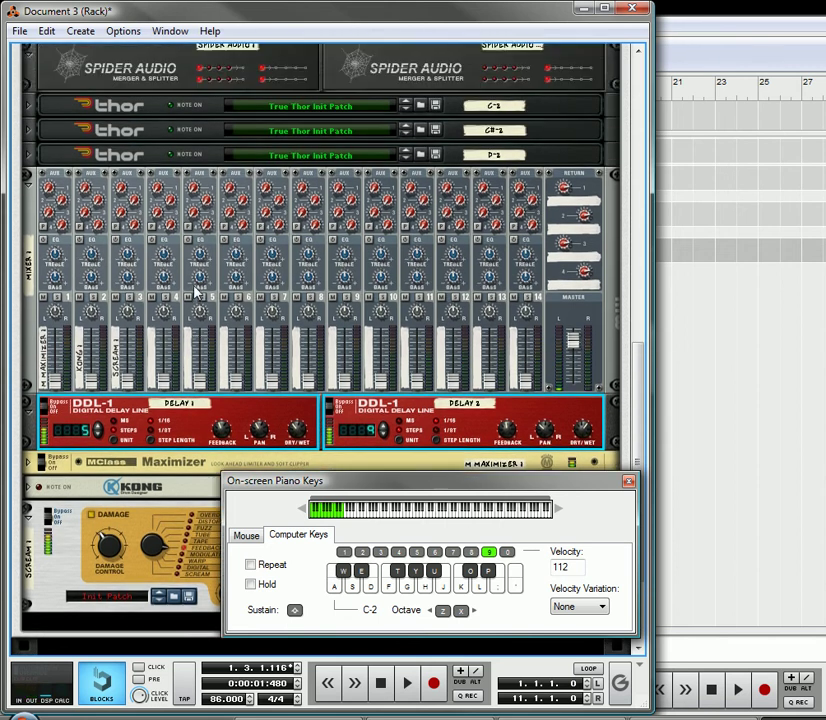
{"action": "left_click", "coordinate": [30, 404]}
{"action": "left_click", "coordinate": [29, 482]}
Step: Play the song with Space, stop it, and return to the top of the Combinator
{"action": "scroll", "coordinate": [297, 352], "scroll_direction": "up", "scroll_amount": 3}
{"action": "scroll", "coordinate": [297, 352], "scroll_direction": "up", "scroll_amount": 3}
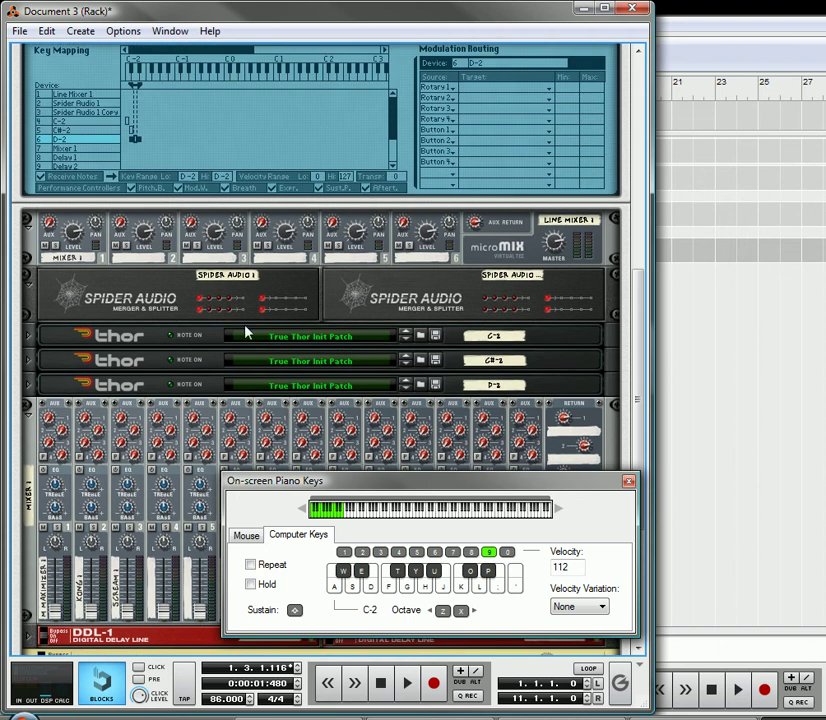
{"action": "scroll", "coordinate": [219, 315], "scroll_direction": "up", "scroll_amount": 2}
{"action": "scroll", "coordinate": [150, 428], "scroll_direction": "down", "scroll_amount": 8}
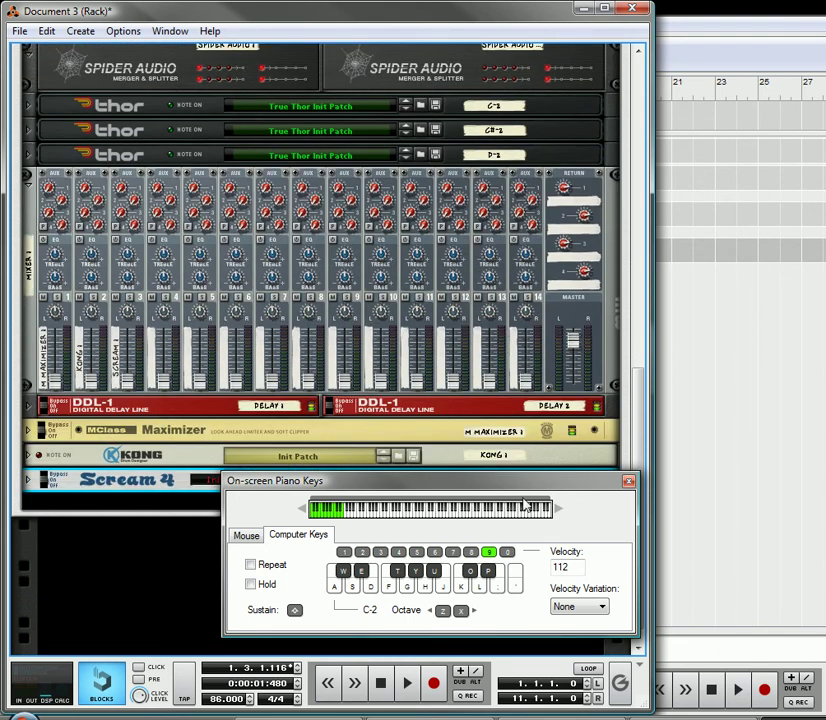
{"action": "key", "text": "space"}
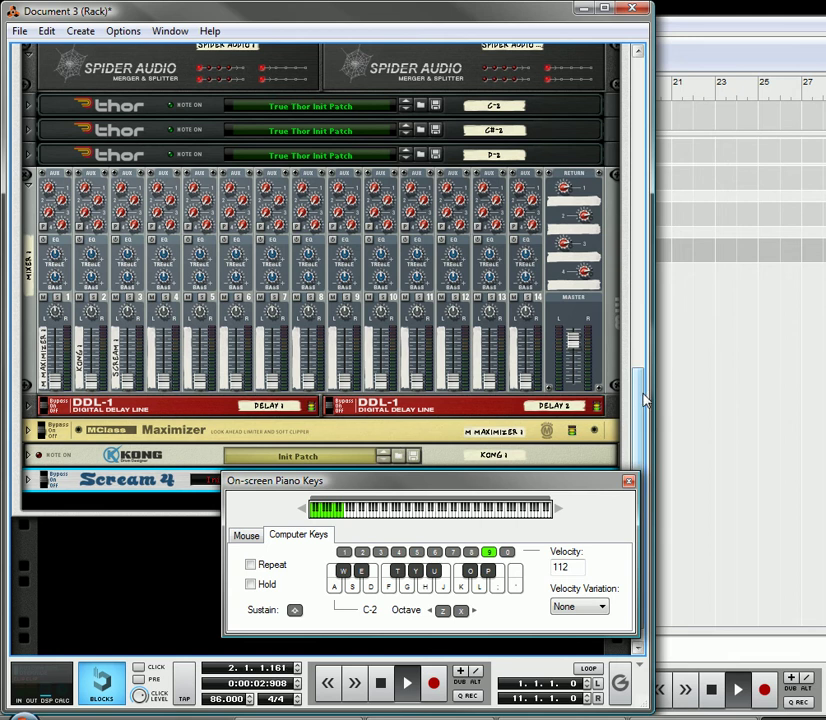
{"action": "left_click", "coordinate": [380, 685]}
{"action": "left_click_drag", "start_coordinate": [632, 442], "coordinate": [643, 322]}
{"action": "scroll", "coordinate": [640, 322], "scroll_direction": "up", "scroll_amount": 3}
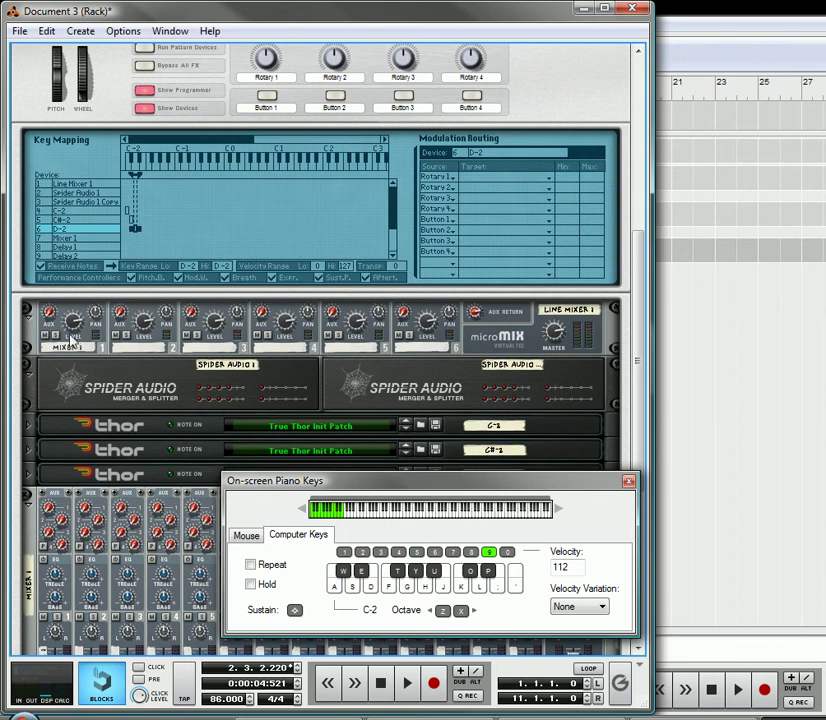
Step: Close the piano keys and rename Line Mixer 1 to 'Main Mixer' from the rear view
{"action": "key", "text": "Tab"}
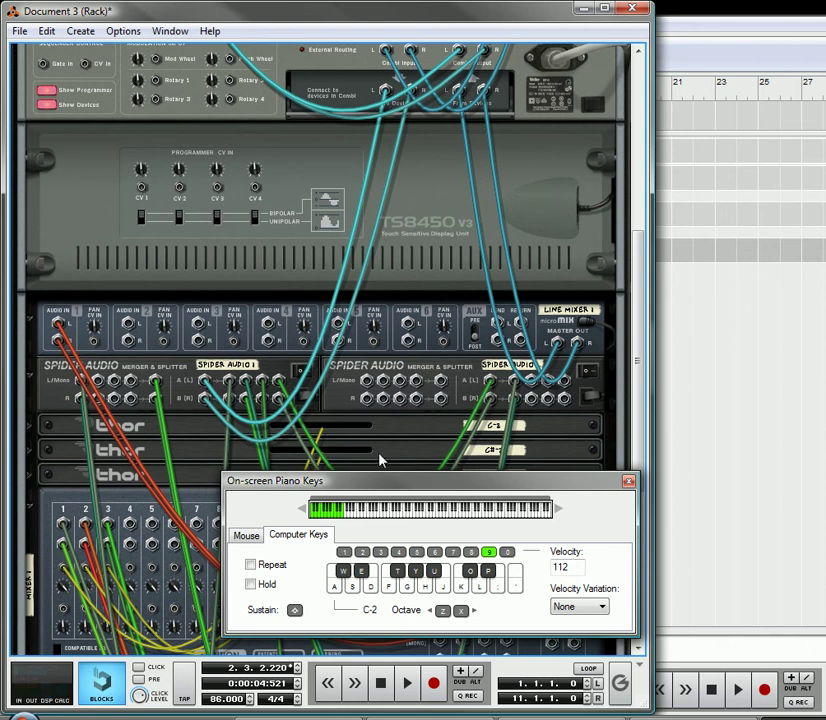
{"action": "left_click", "coordinate": [628, 481]}
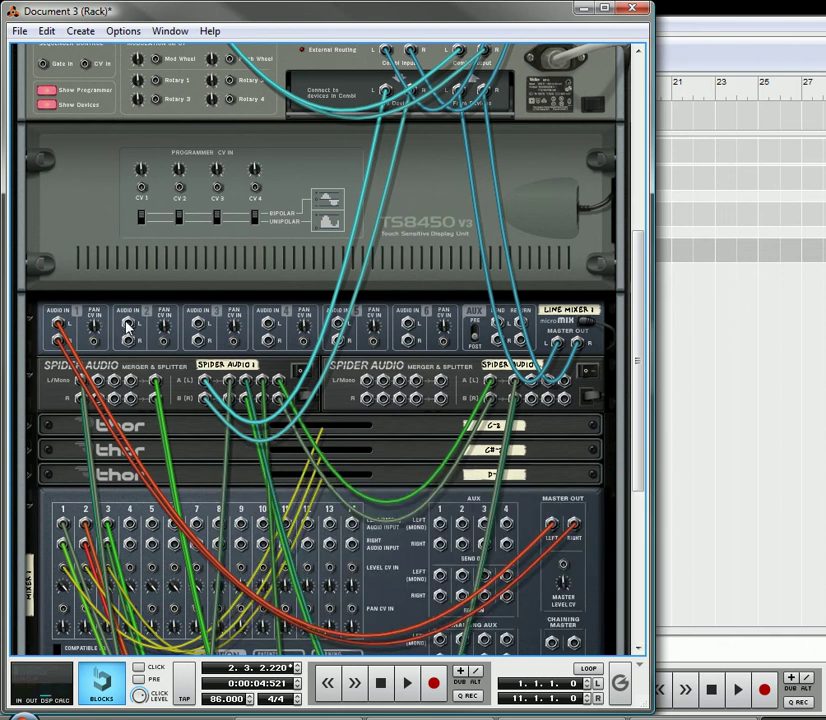
{"action": "double_click", "coordinate": [560, 310]}
{"action": "type", "text": "Ma"}
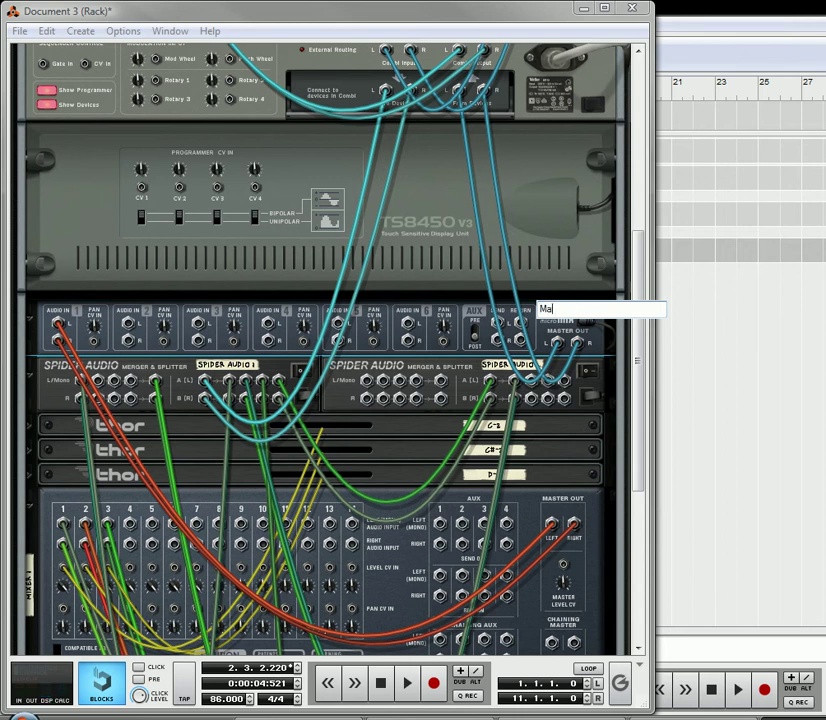
{"action": "type", "text": "in Mixed"}
{"action": "key", "text": "Return"}
{"action": "key", "text": "Tab"}
{"action": "scroll", "coordinate": [205, 358], "scroll_direction": "down", "scroll_amount": 3}
{"action": "scroll", "coordinate": [205, 355], "scroll_direction": "up", "scroll_amount": 1}
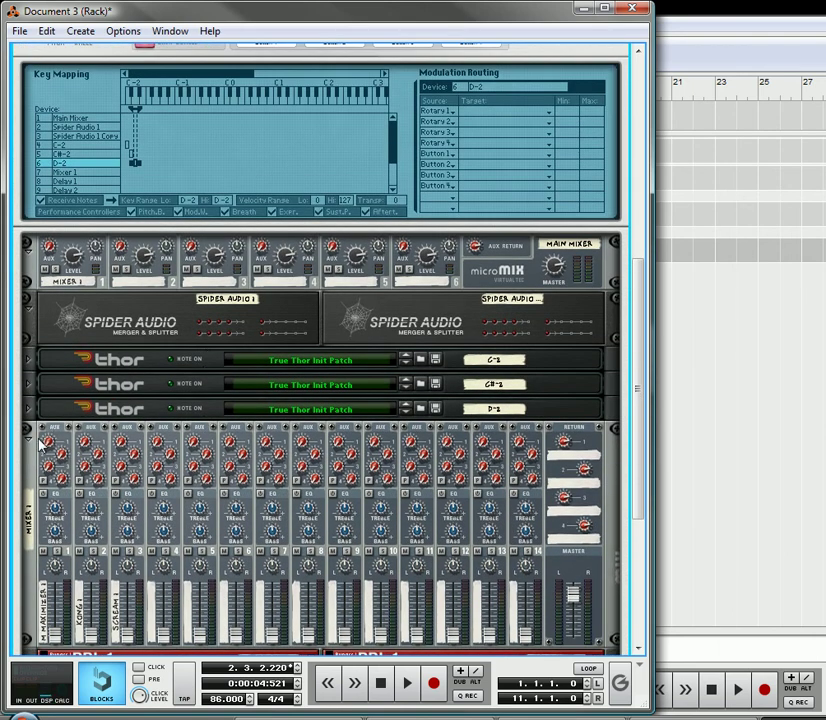
Step: Fold the 14-channel reMix and both Spider Audio units, then unfold the first Thor
{"action": "left_click", "coordinate": [30, 440]}
{"action": "scroll", "coordinate": [46, 476], "scroll_direction": "up", "scroll_amount": 3}
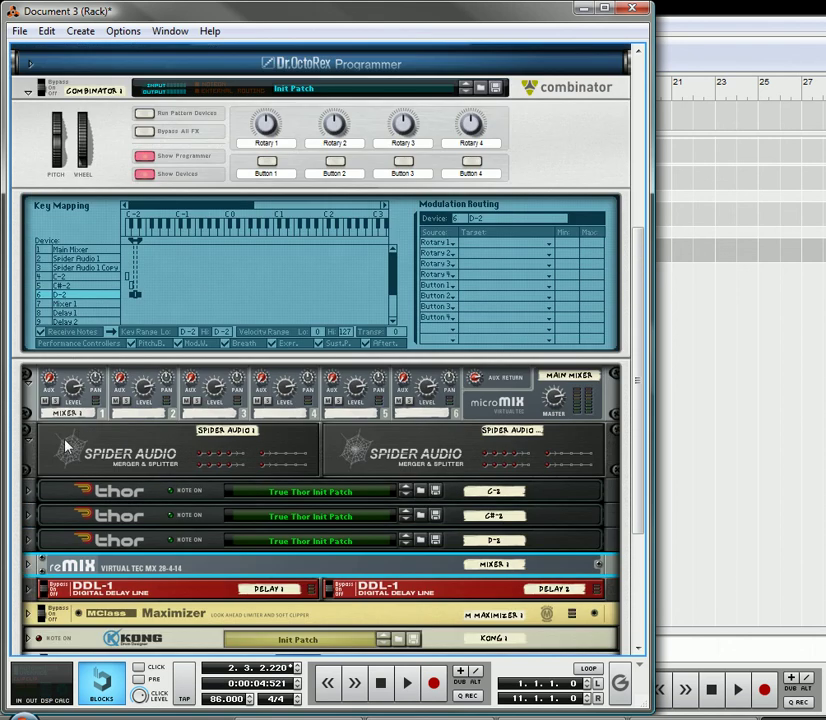
{"action": "left_click", "coordinate": [42, 447]}
{"action": "left_click", "coordinate": [29, 440]}
{"action": "scroll", "coordinate": [194, 408], "scroll_direction": "up", "scroll_amount": 2}
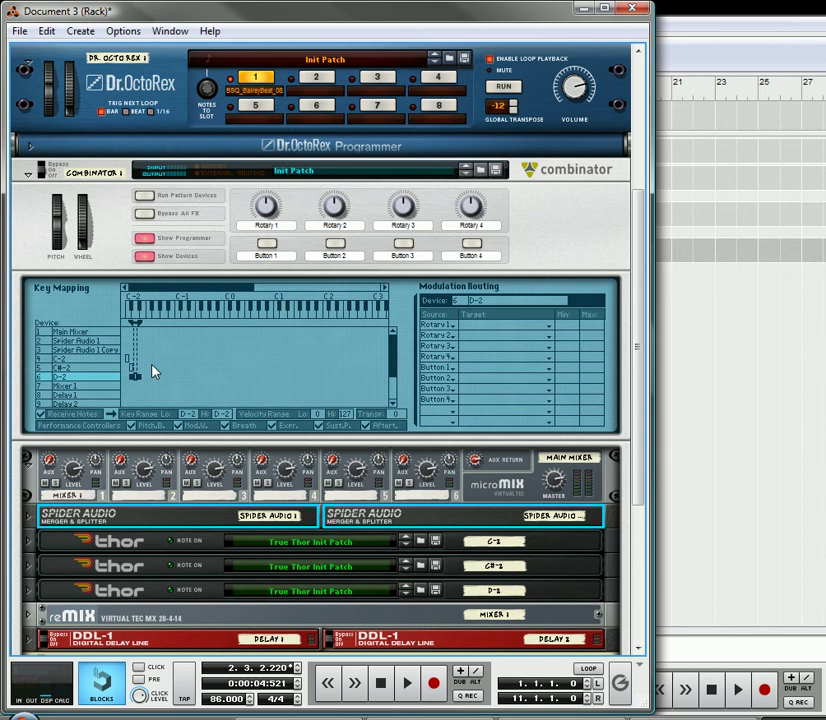
{"action": "left_click", "coordinate": [155, 372]}
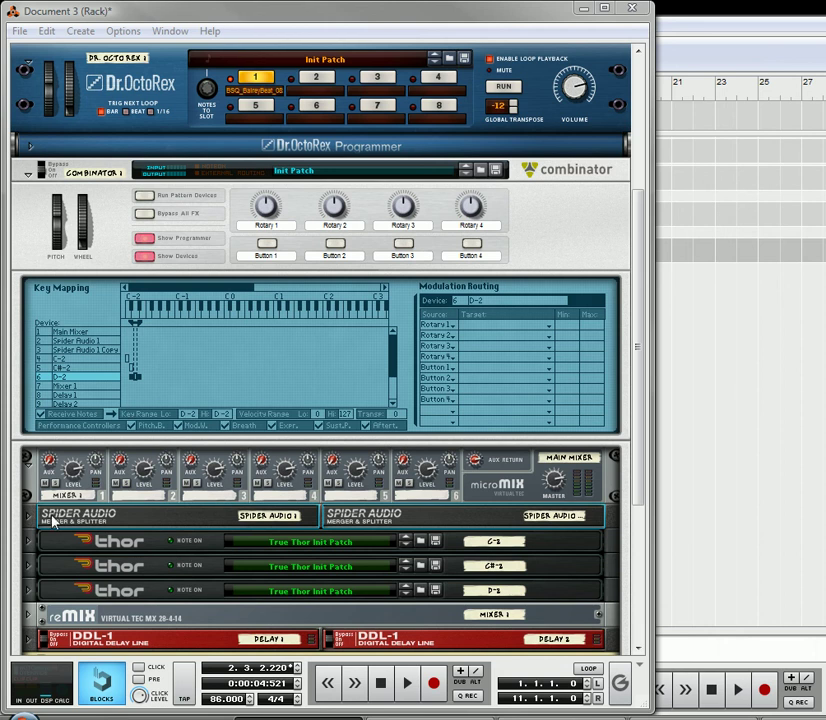
{"action": "left_click", "coordinate": [29, 541]}
{"action": "scroll", "coordinate": [110, 500], "scroll_direction": "down", "scroll_amount": 3}
Step: In the C-2 Thor's programmer, set the MIDI Gate to CV Out 1 Scale amount to 100 by MIDI Vel
{"action": "left_click", "coordinate": [119, 494]}
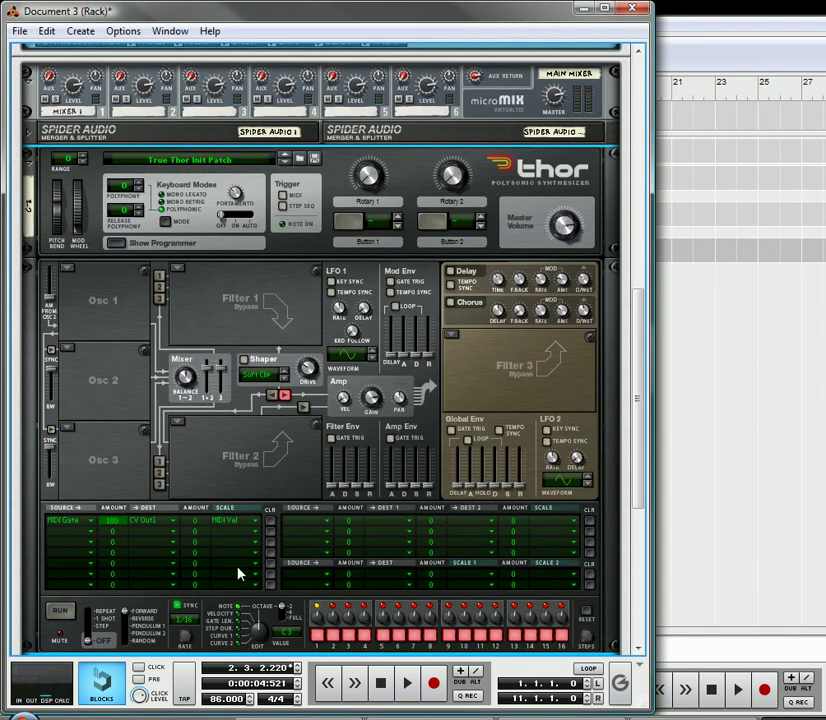
{"action": "scroll", "coordinate": [133, 380], "scroll_direction": "up", "scroll_amount": 7}
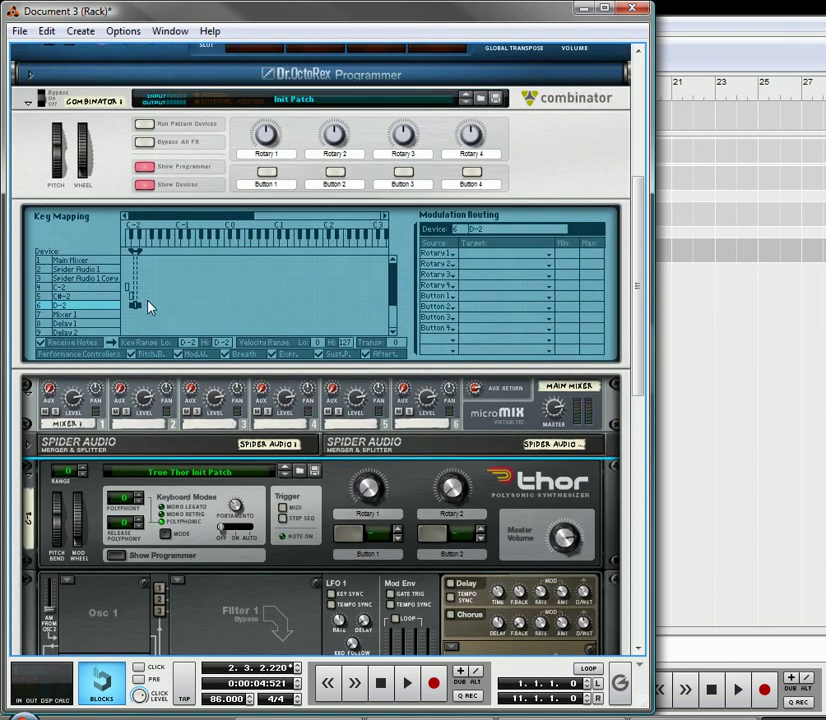
{"action": "left_click", "coordinate": [82, 287]}
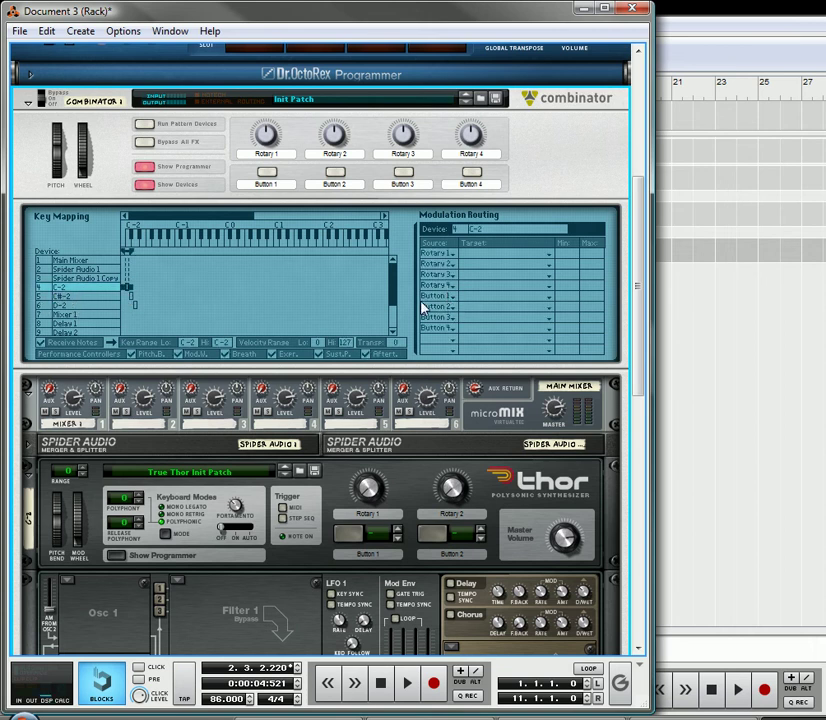
{"action": "scroll", "coordinate": [295, 360], "scroll_direction": "down", "scroll_amount": 5}
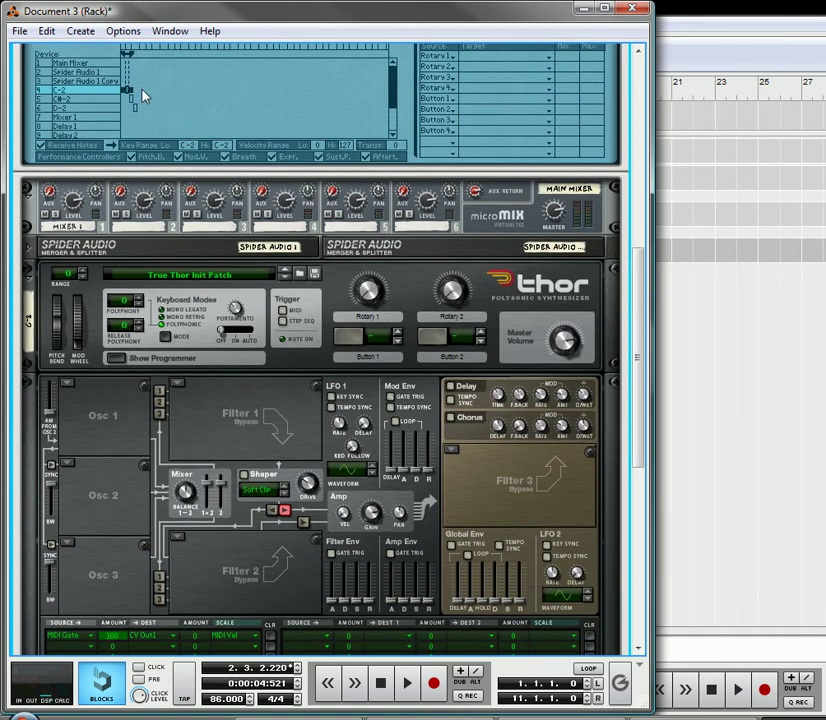
{"action": "scroll", "coordinate": [143, 390], "scroll_direction": "down", "scroll_amount": 4}
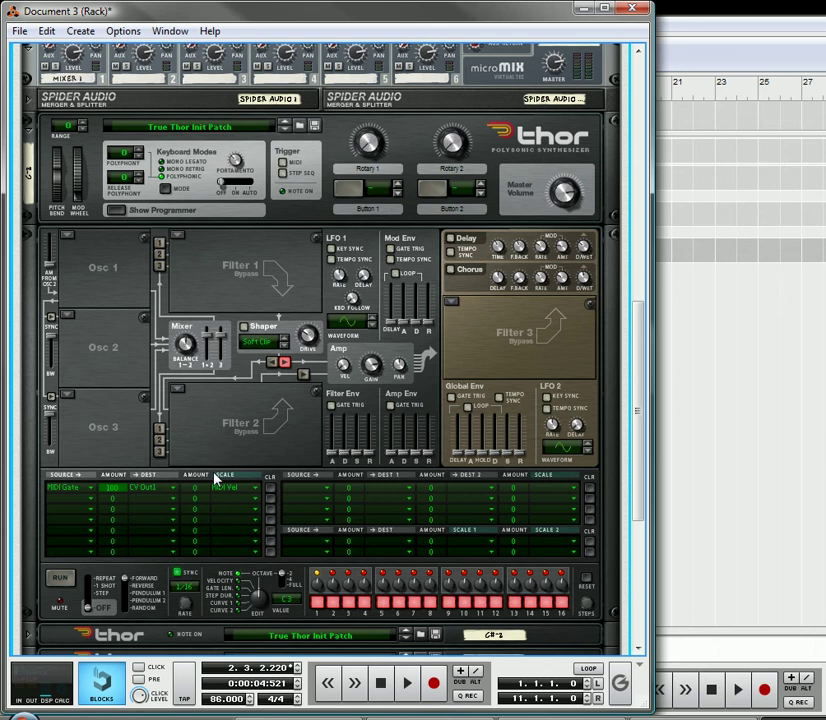
{"action": "left_click_drag", "start_coordinate": [197, 494], "coordinate": [198, 421]}
{"action": "scroll", "coordinate": [190, 400], "scroll_direction": "down", "scroll_amount": 4}
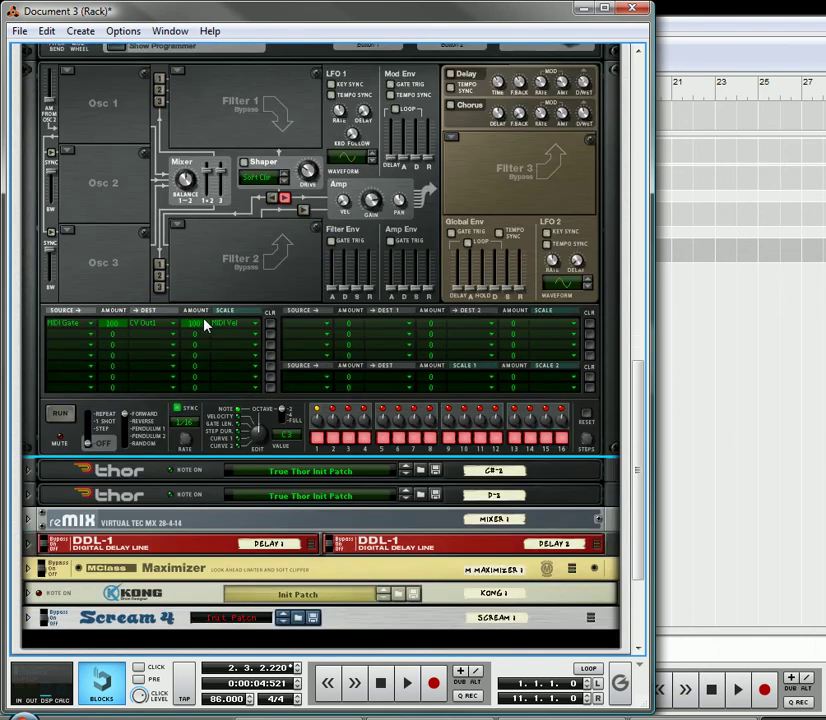
{"action": "scroll", "coordinate": [108, 428], "scroll_direction": "down", "scroll_amount": 2}
Step: Unfold the remaining two Thors and show their programmers
{"action": "left_click", "coordinate": [30, 408]}
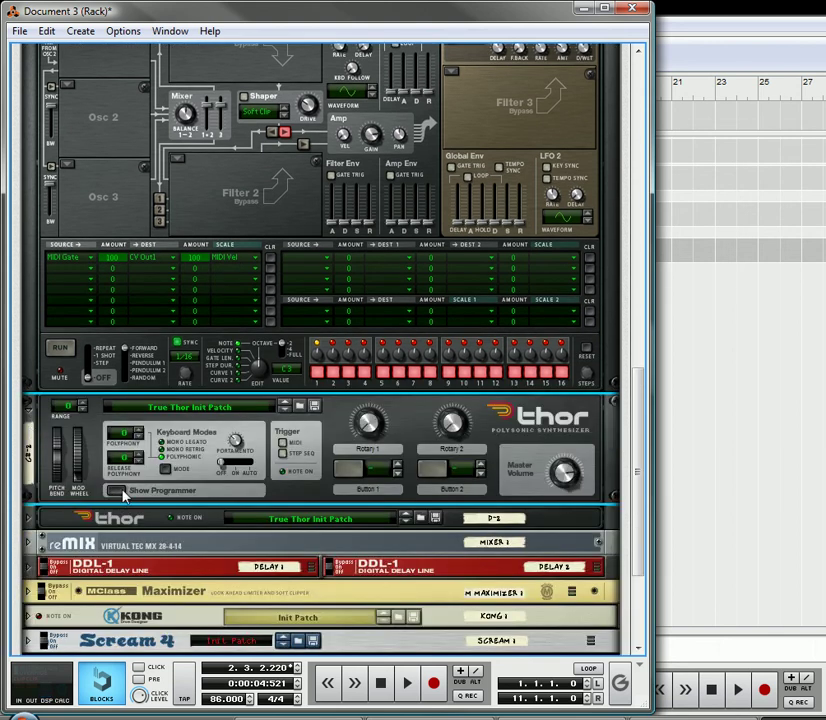
{"action": "left_click", "coordinate": [118, 490]}
{"action": "scroll", "coordinate": [102, 485], "scroll_direction": "down", "scroll_amount": 3}
{"action": "scroll", "coordinate": [103, 484], "scroll_direction": "down", "scroll_amount": 3}
{"action": "left_click", "coordinate": [30, 490]}
{"action": "left_click", "coordinate": [142, 565]}
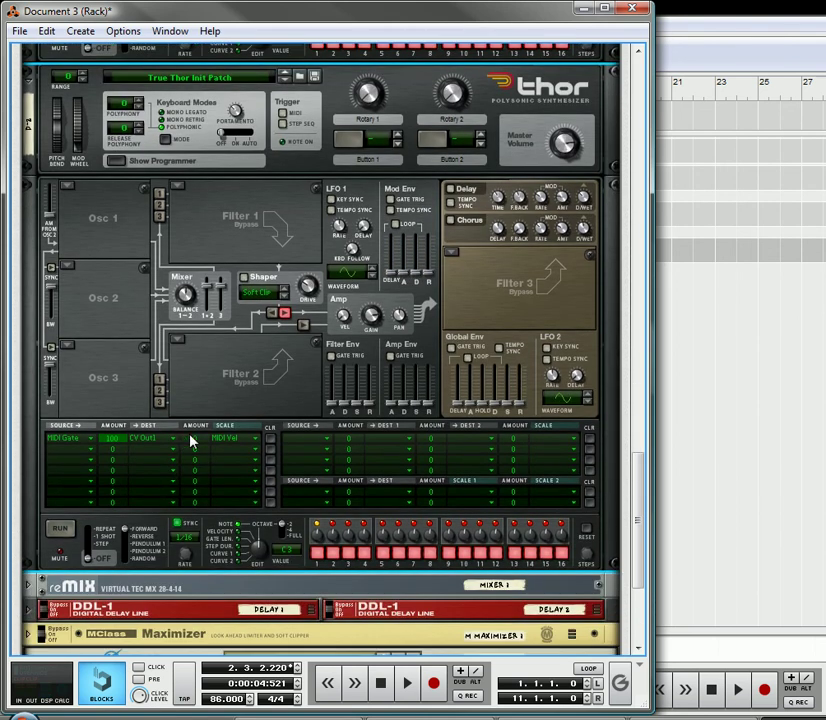
Step: Hide the programmers on the lower and upper Thors
{"action": "scroll", "coordinate": [84, 314], "scroll_direction": "up", "scroll_amount": 5}
{"action": "left_click", "coordinate": [118, 311]}
{"action": "scroll", "coordinate": [104, 322], "scroll_direction": "up", "scroll_amount": 12}
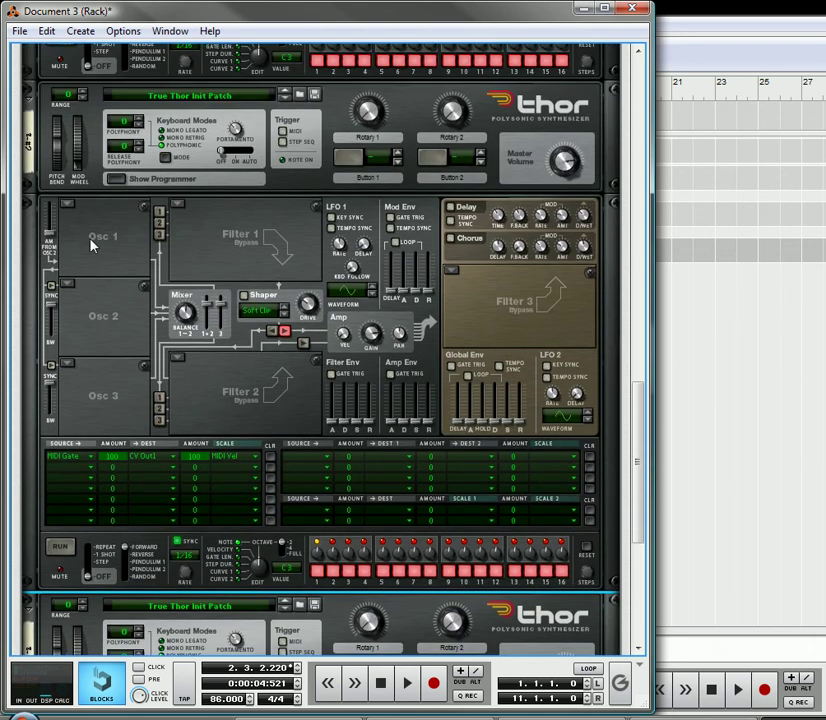
{"action": "left_click", "coordinate": [115, 178]}
{"action": "scroll", "coordinate": [118, 272], "scroll_direction": "up", "scroll_amount": 7}
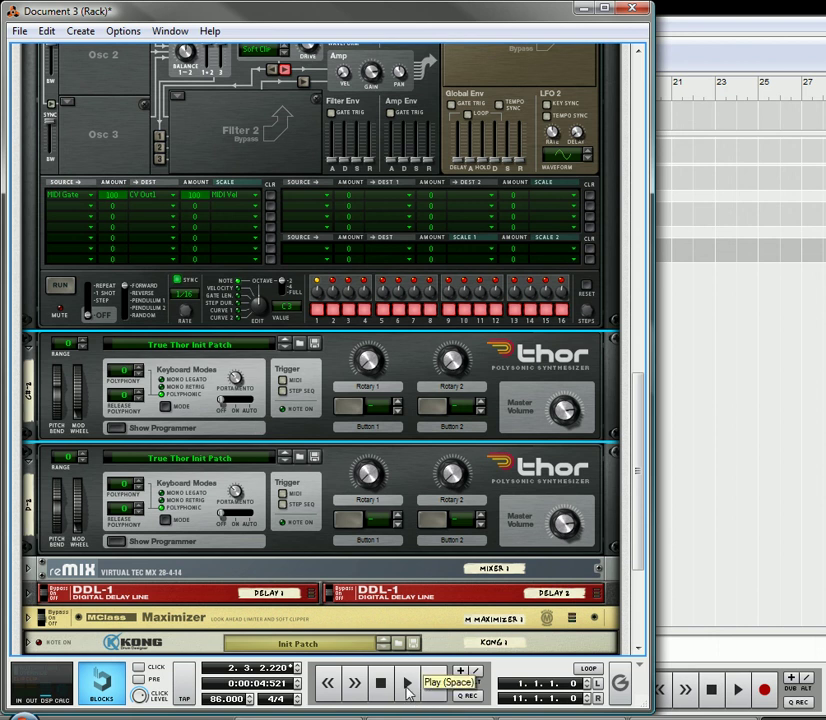
Step: Return from the Sequencer to the Rack window with F6 and start song playback
{"action": "left_click", "coordinate": [771, 511]}
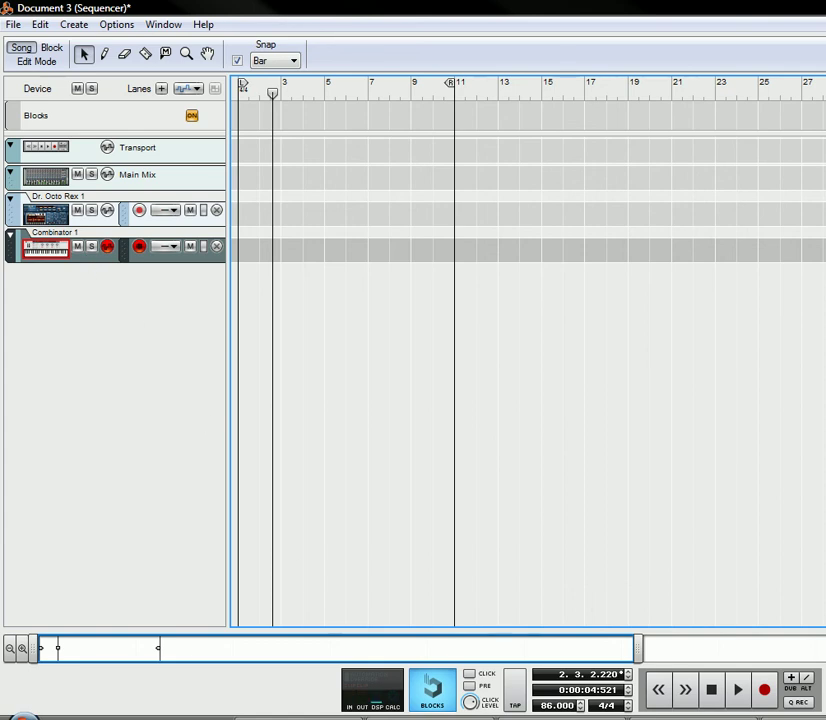
{"action": "key", "text": "F6"}
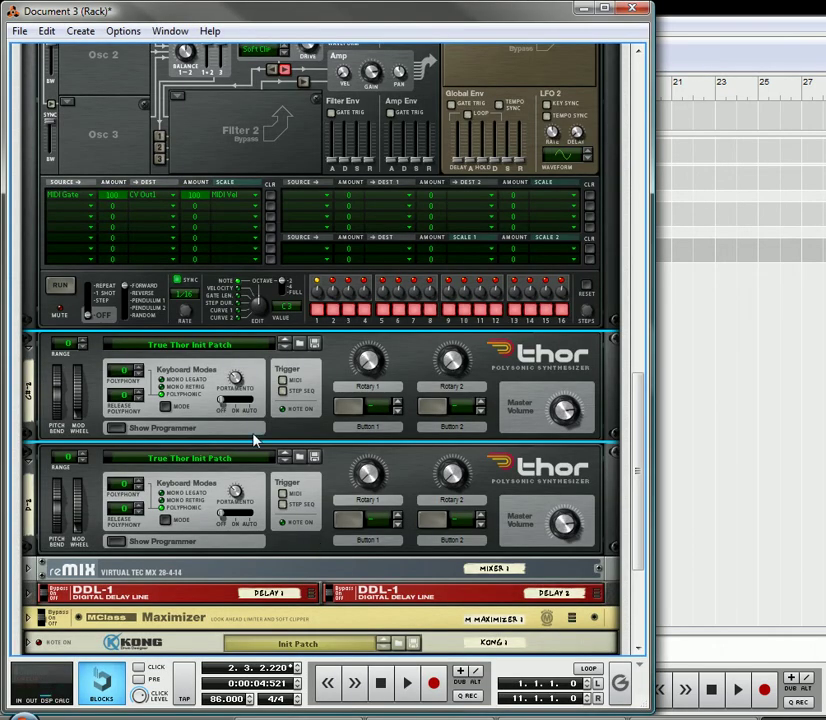
{"action": "key", "text": "space"}
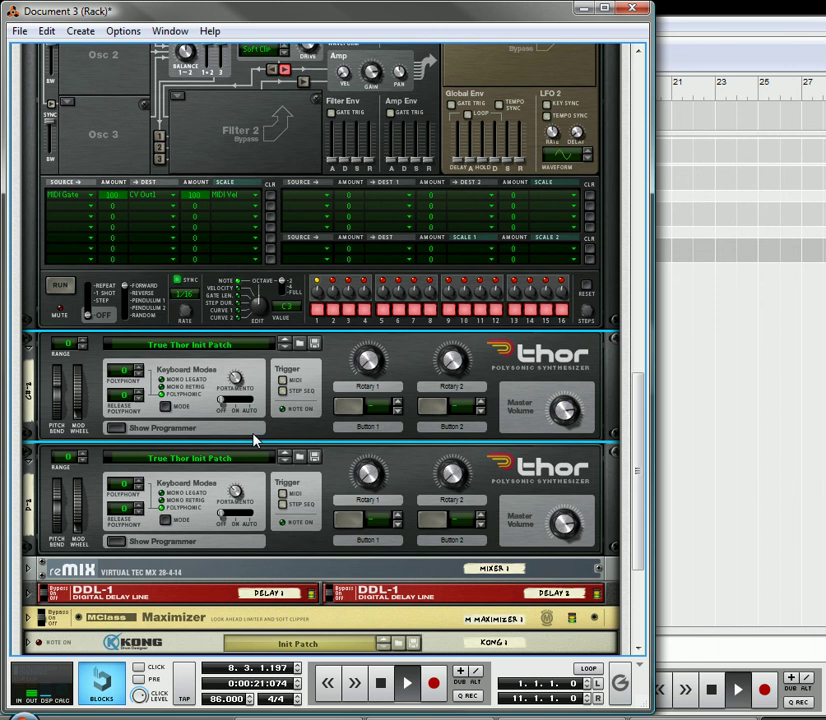
Step: Rename the Combinator's Button 1 to 'Velocity On'
{"action": "scroll", "coordinate": [195, 245], "scroll_direction": "up", "scroll_amount": 5}
{"action": "scroll", "coordinate": [195, 245], "scroll_direction": "up", "scroll_amount": 6}
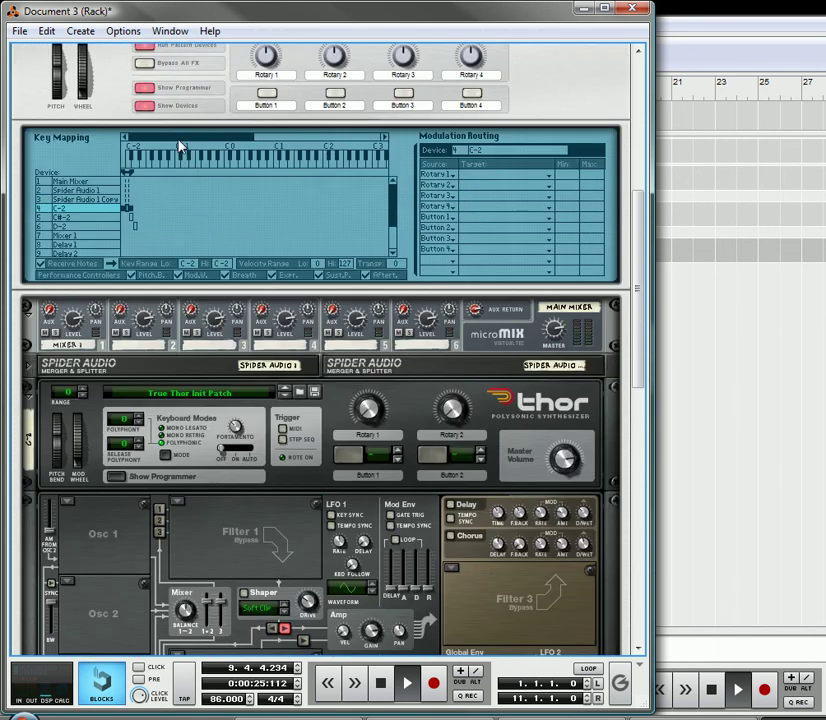
{"action": "double_click", "coordinate": [265, 107]}
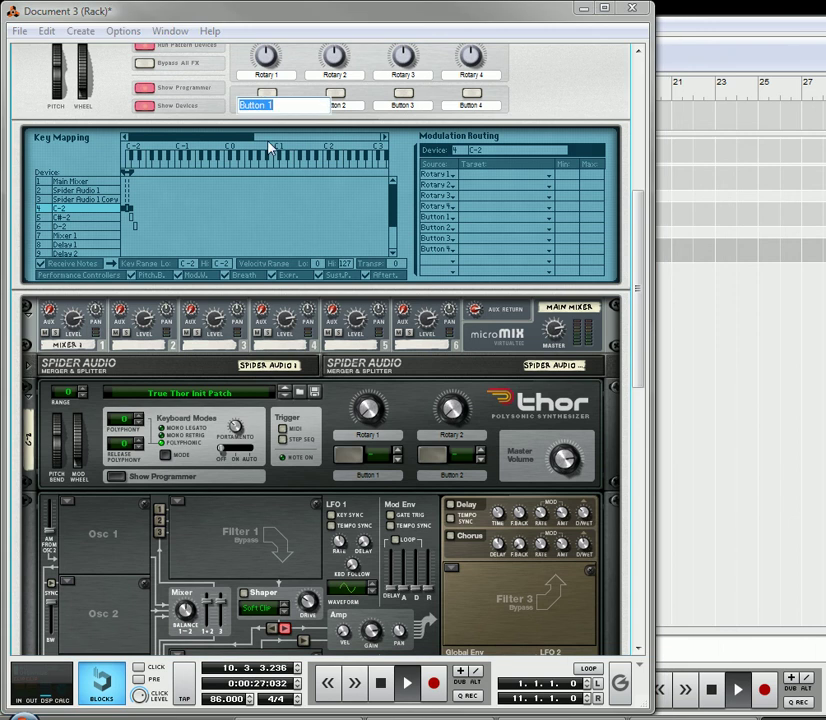
{"action": "type", "text": "Velocity On"}
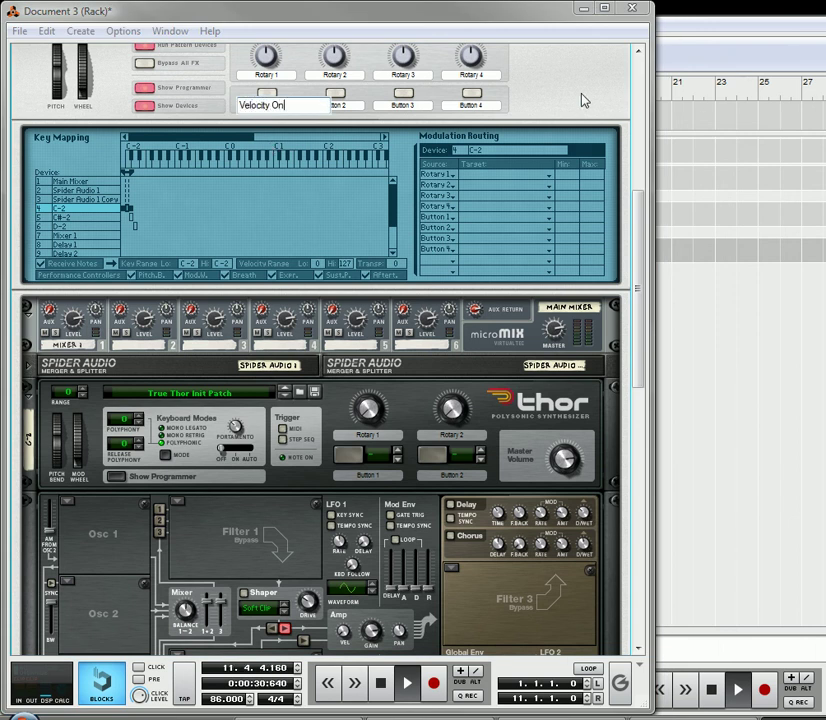
{"action": "key", "text": "Return"}
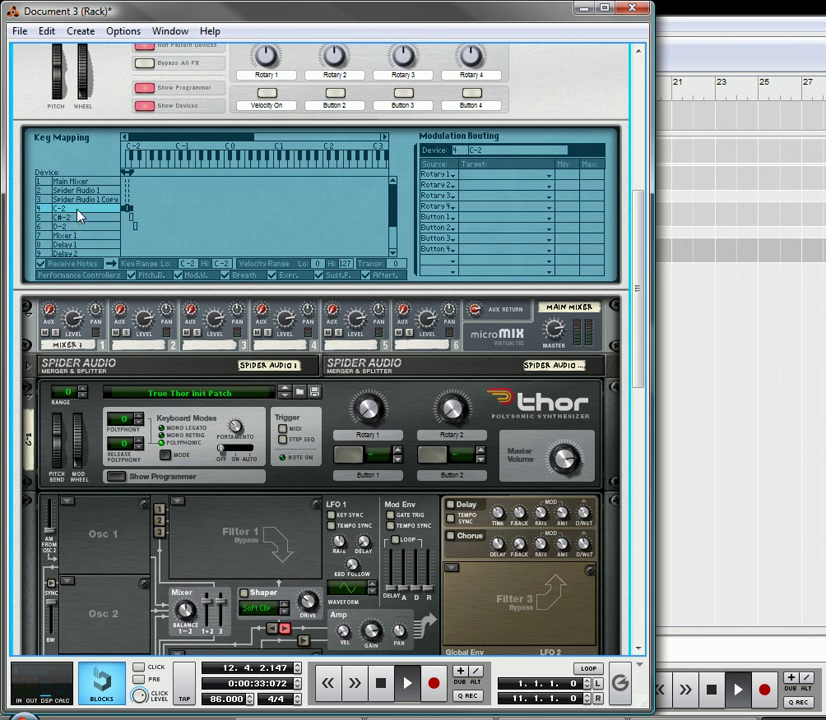
Step: Route Button 1 to C-2's Mod 1 Scale Amount with a 0 to 100 range
{"action": "left_click", "coordinate": [469, 216]}
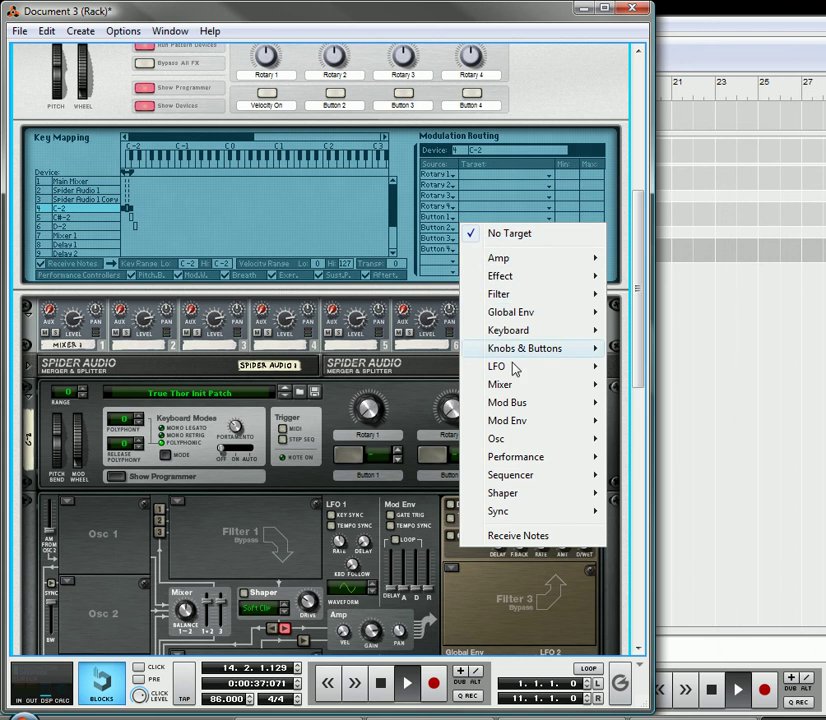
{"action": "mouse_move", "coordinate": [520, 413]}
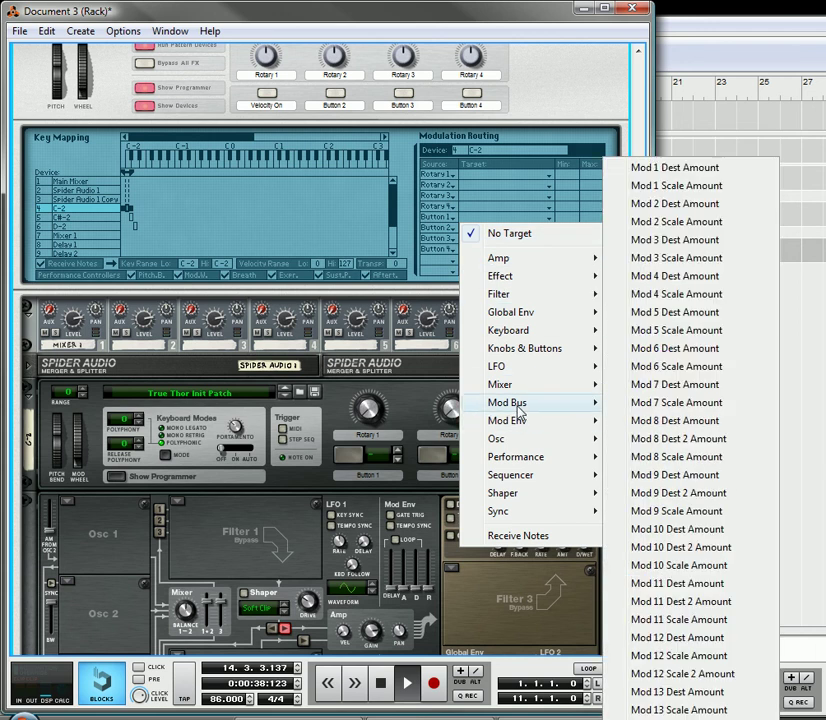
{"action": "left_click", "coordinate": [668, 190]}
{"action": "left_click_drag", "start_coordinate": [563, 225], "coordinate": [583, 153]}
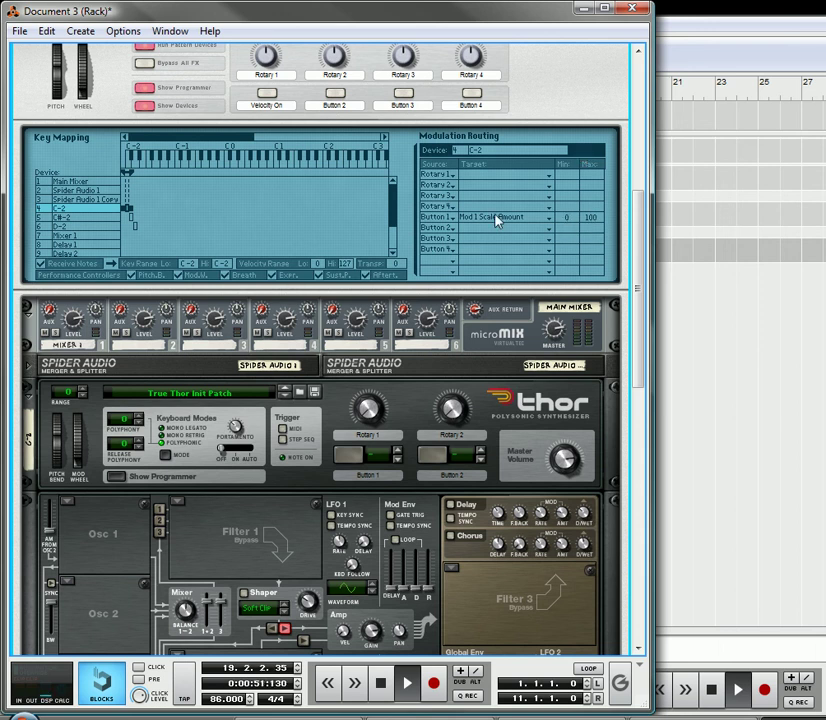
Step: Toggle the Velocity On button on and off during playback to hear the velocity sensitivity
{"action": "left_click", "coordinate": [267, 94]}
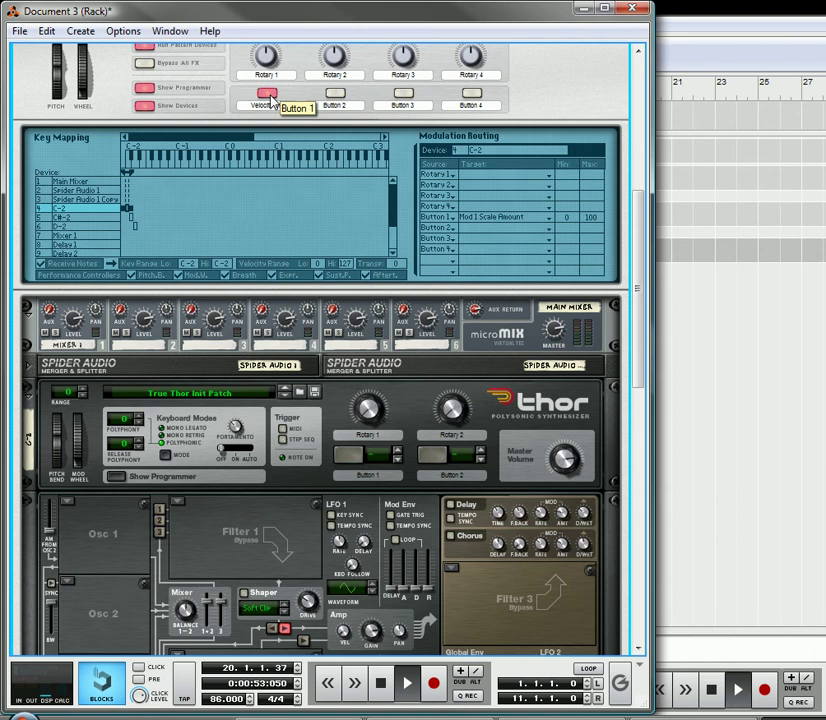
{"action": "scroll", "coordinate": [167, 266], "scroll_direction": "down", "scroll_amount": 5}
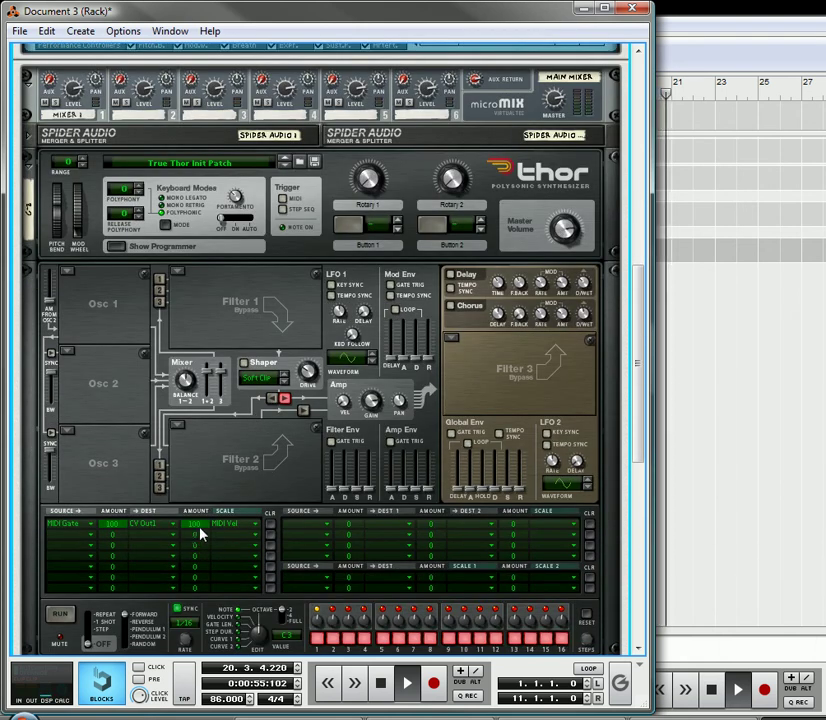
{"action": "scroll", "coordinate": [205, 529], "scroll_direction": "up", "scroll_amount": 4}
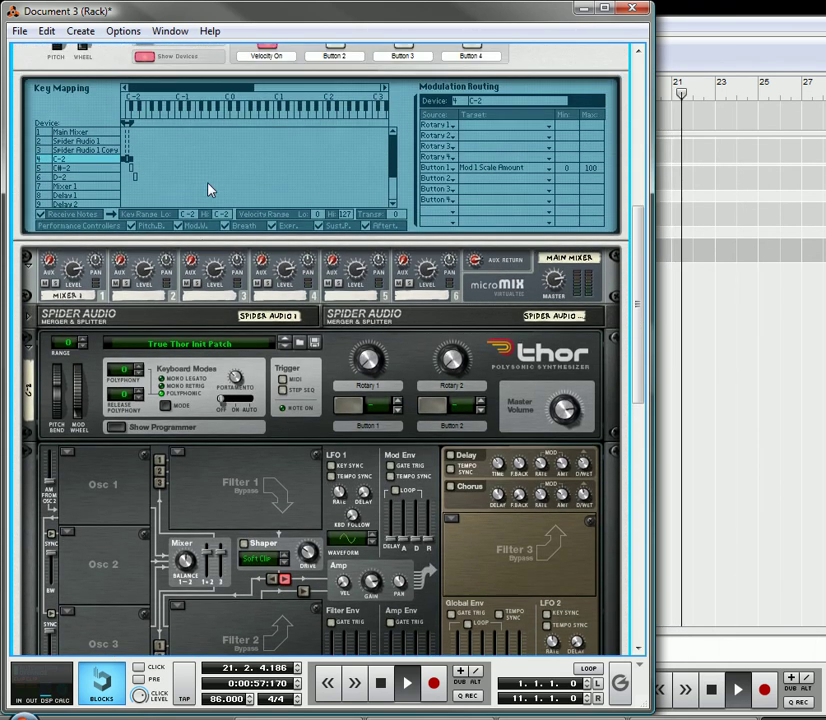
{"action": "scroll", "coordinate": [263, 305], "scroll_direction": "down", "scroll_amount": 2}
{"action": "scroll", "coordinate": [263, 305], "scroll_direction": "down", "scroll_amount": 2}
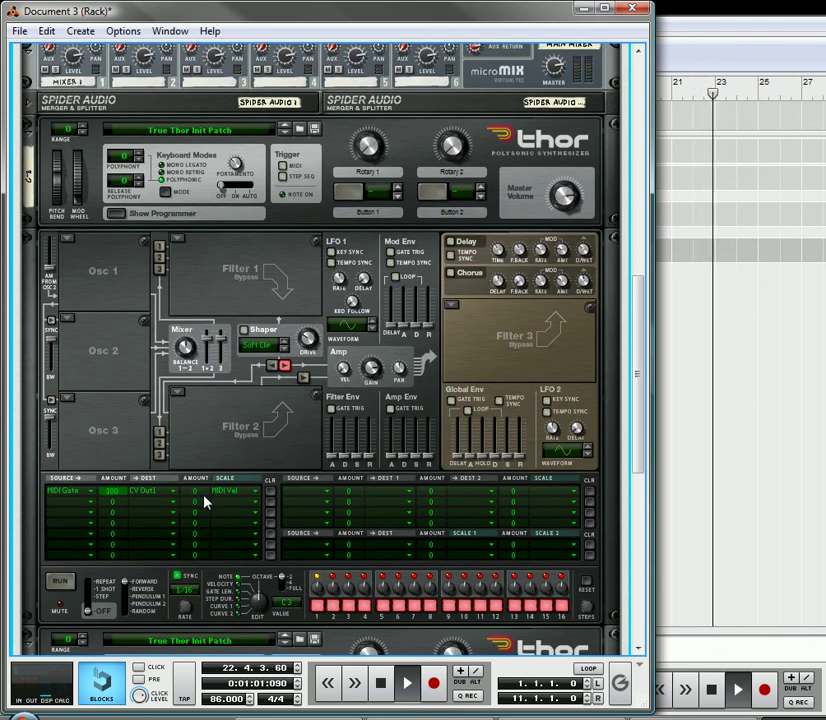
{"action": "scroll", "coordinate": [195, 340], "scroll_direction": "up", "scroll_amount": 7}
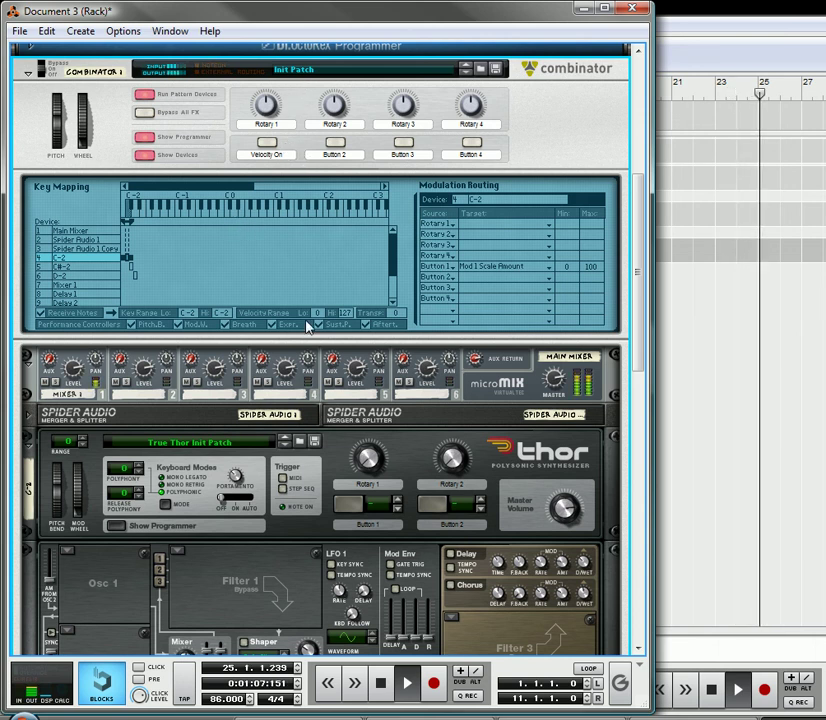
{"action": "left_click", "coordinate": [268, 147]}
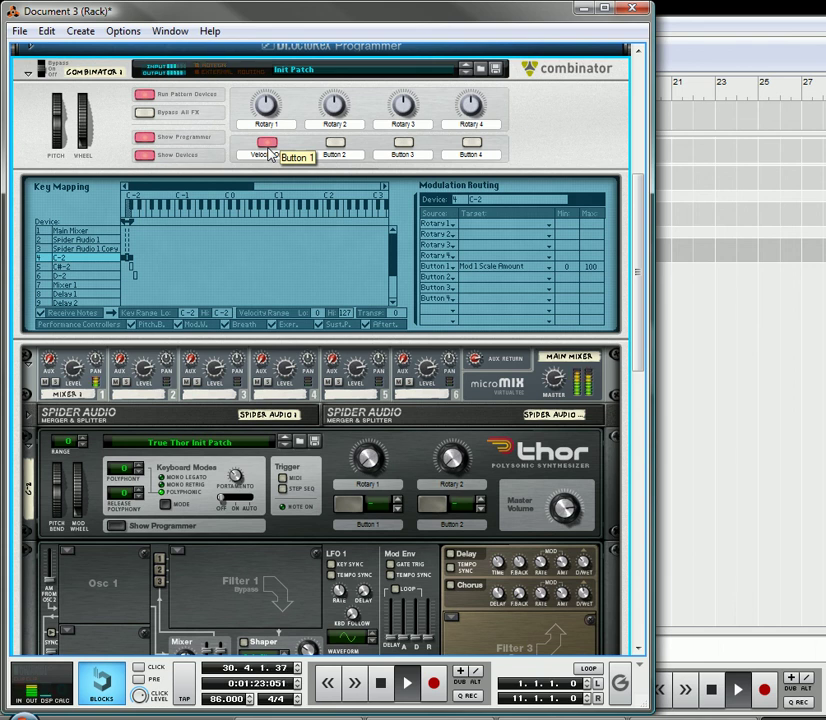
{"action": "left_click", "coordinate": [268, 152]}
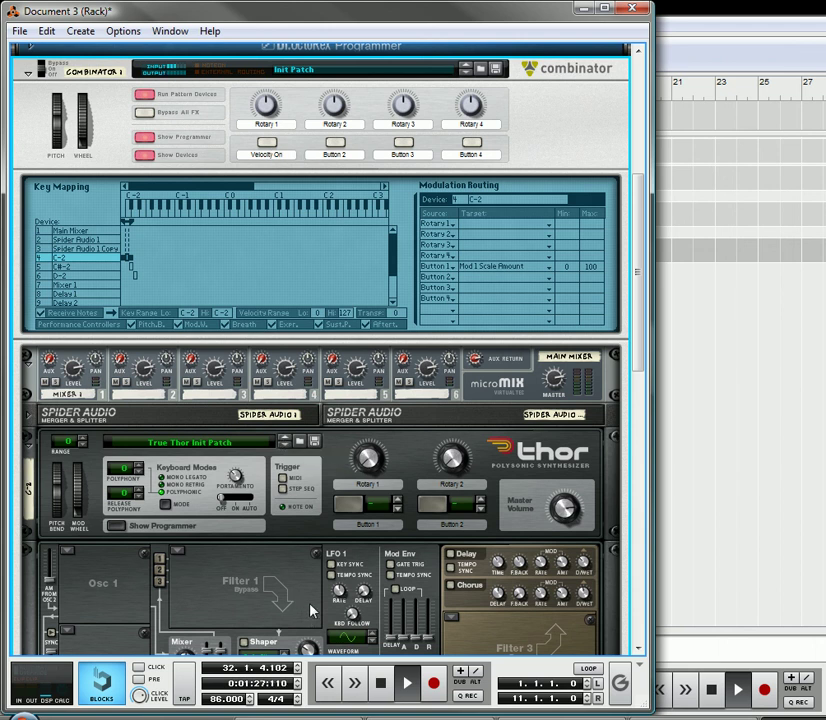